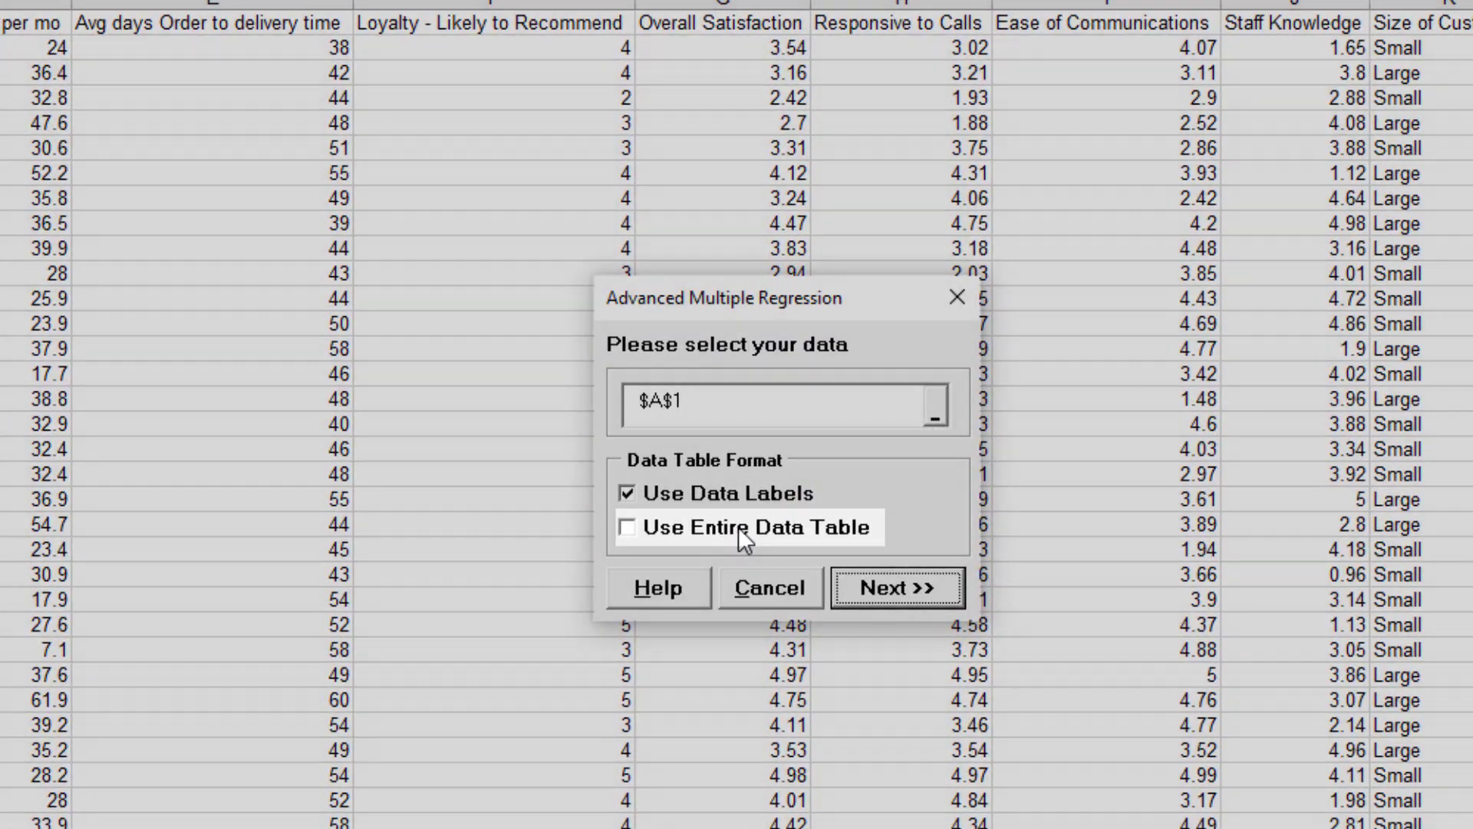
Step: Use the entire data table as the regression data and assign Overall Satisfaction as the numeric response
{"action": "left_click", "coordinate": [738, 527]}
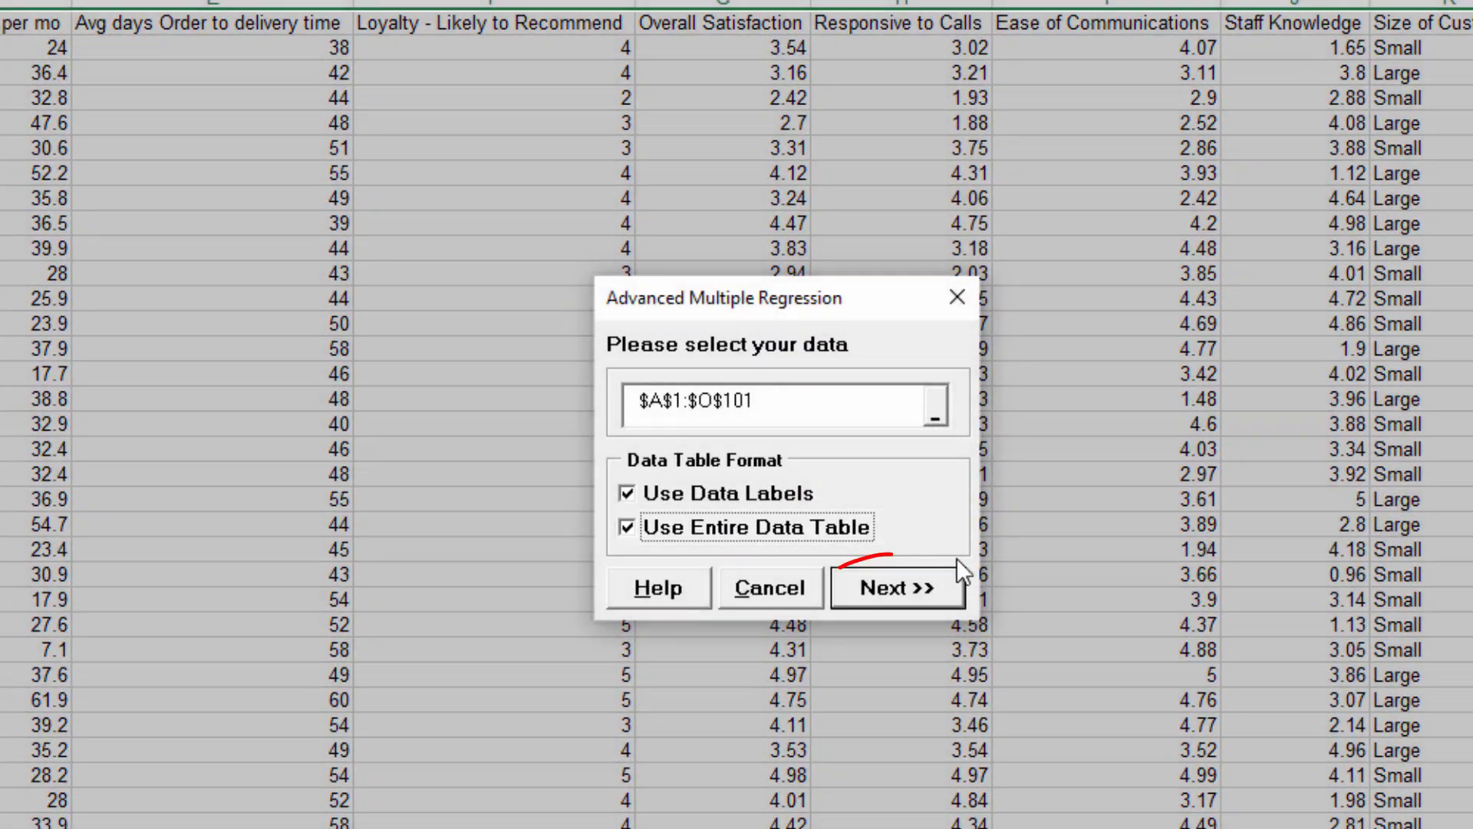
{"action": "left_click", "coordinate": [940, 593]}
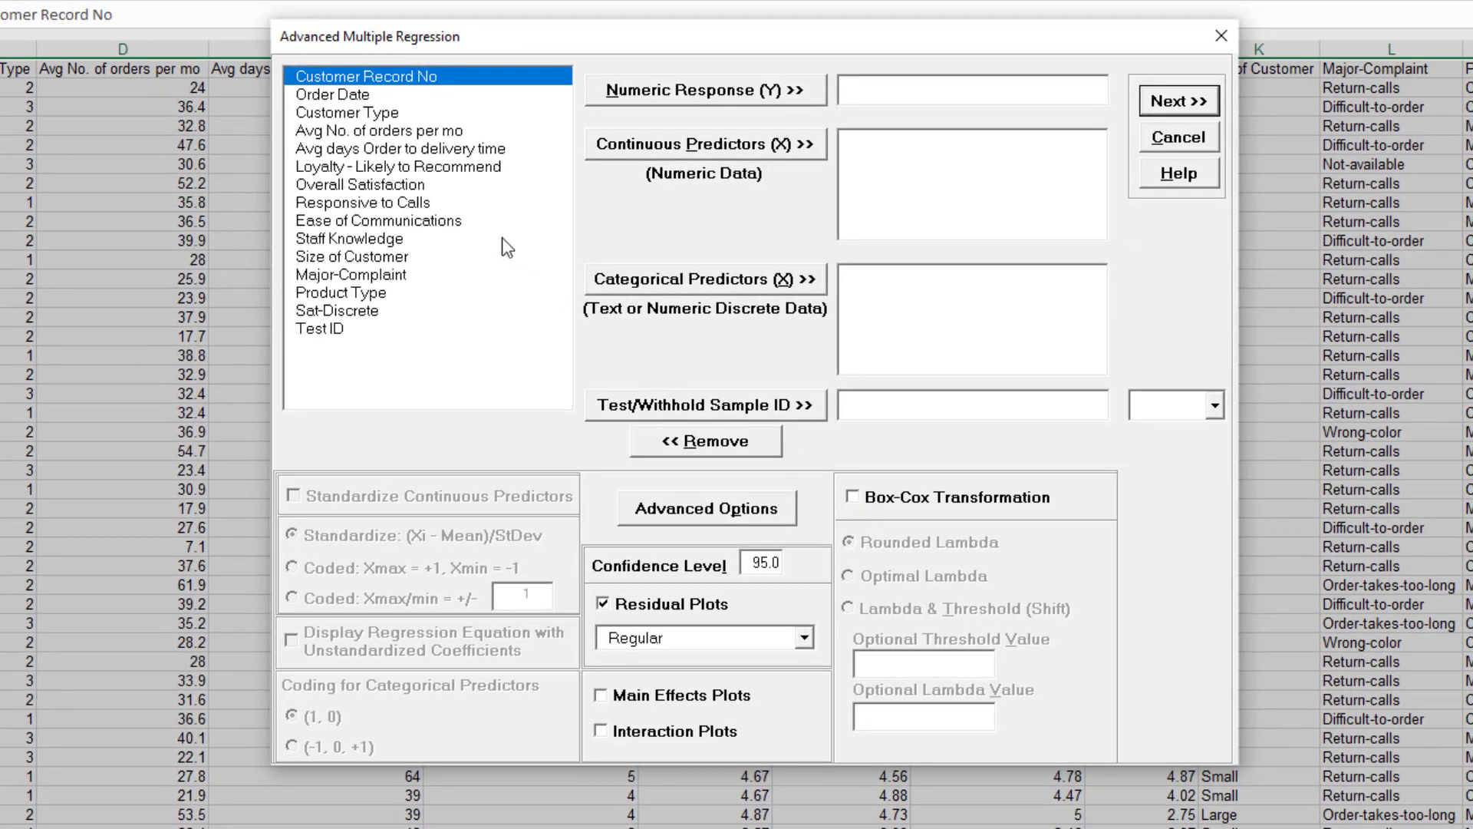
{"action": "left_click", "coordinate": [404, 185]}
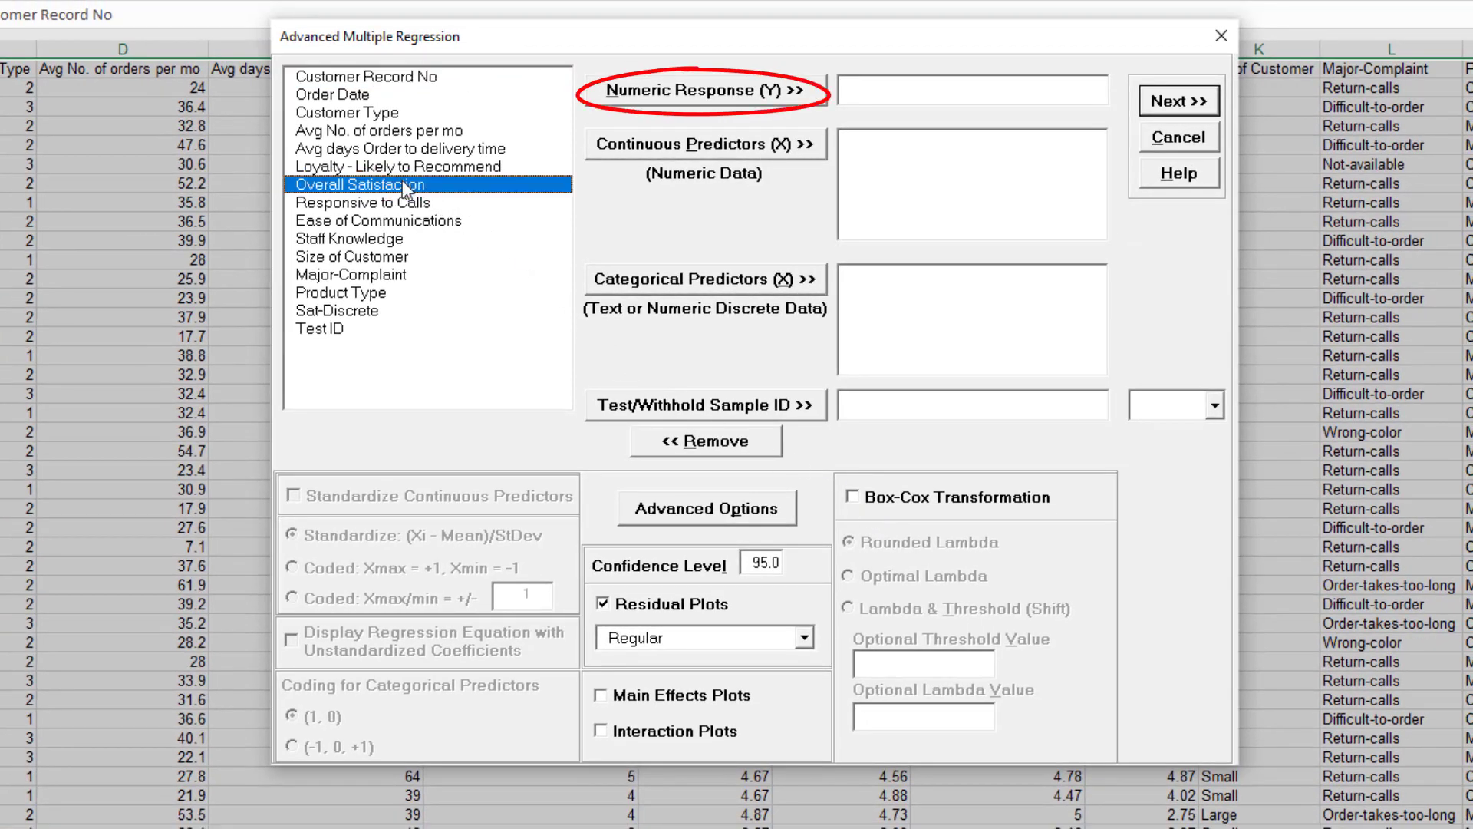
{"action": "left_click", "coordinate": [706, 89]}
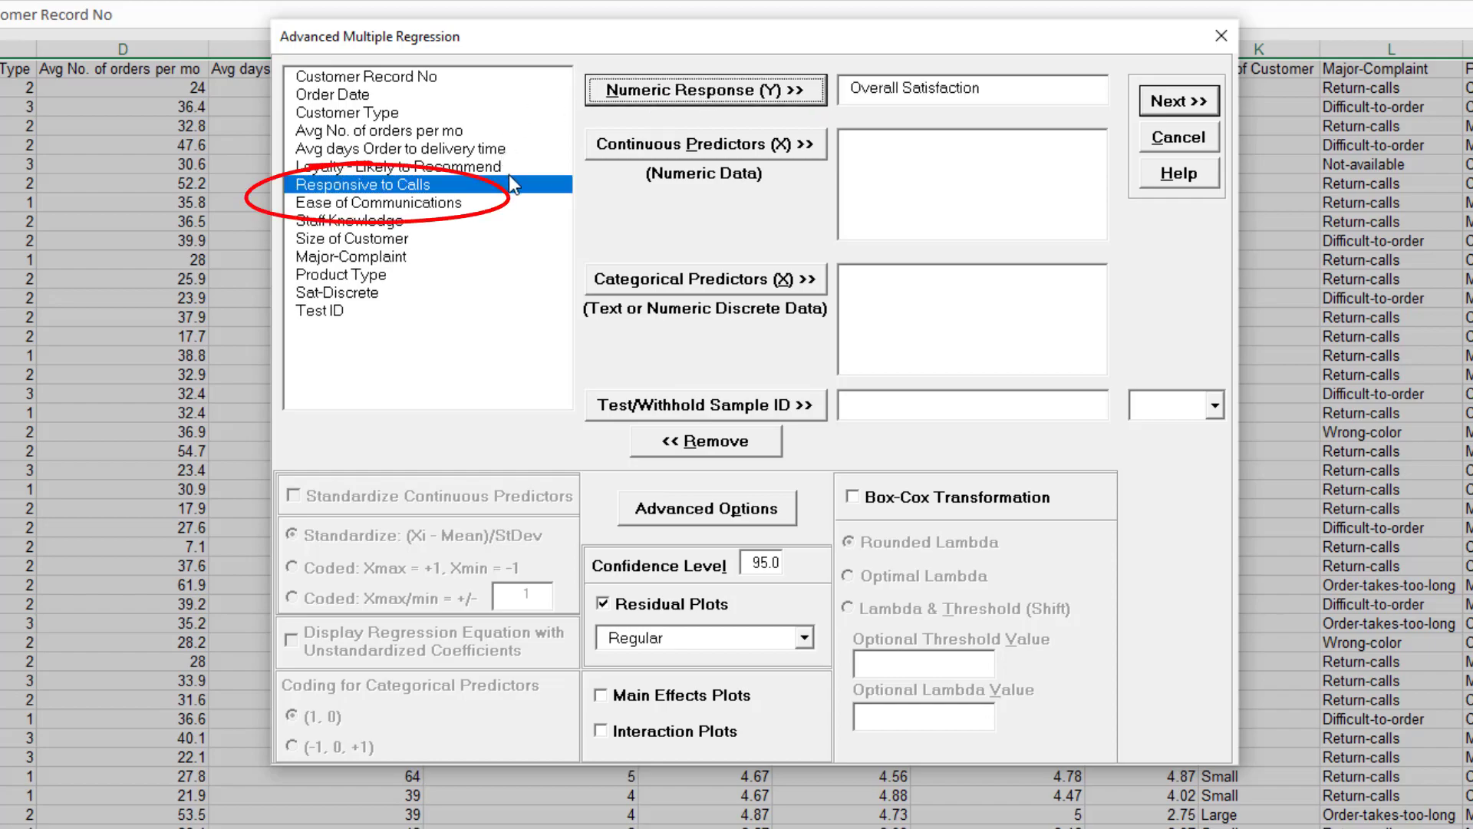
Step: Add Responsive to Calls and Ease of Communications as continuous predictors and Customer Type as a categorical predictor
{"action": "left_click", "coordinate": [639, 153]}
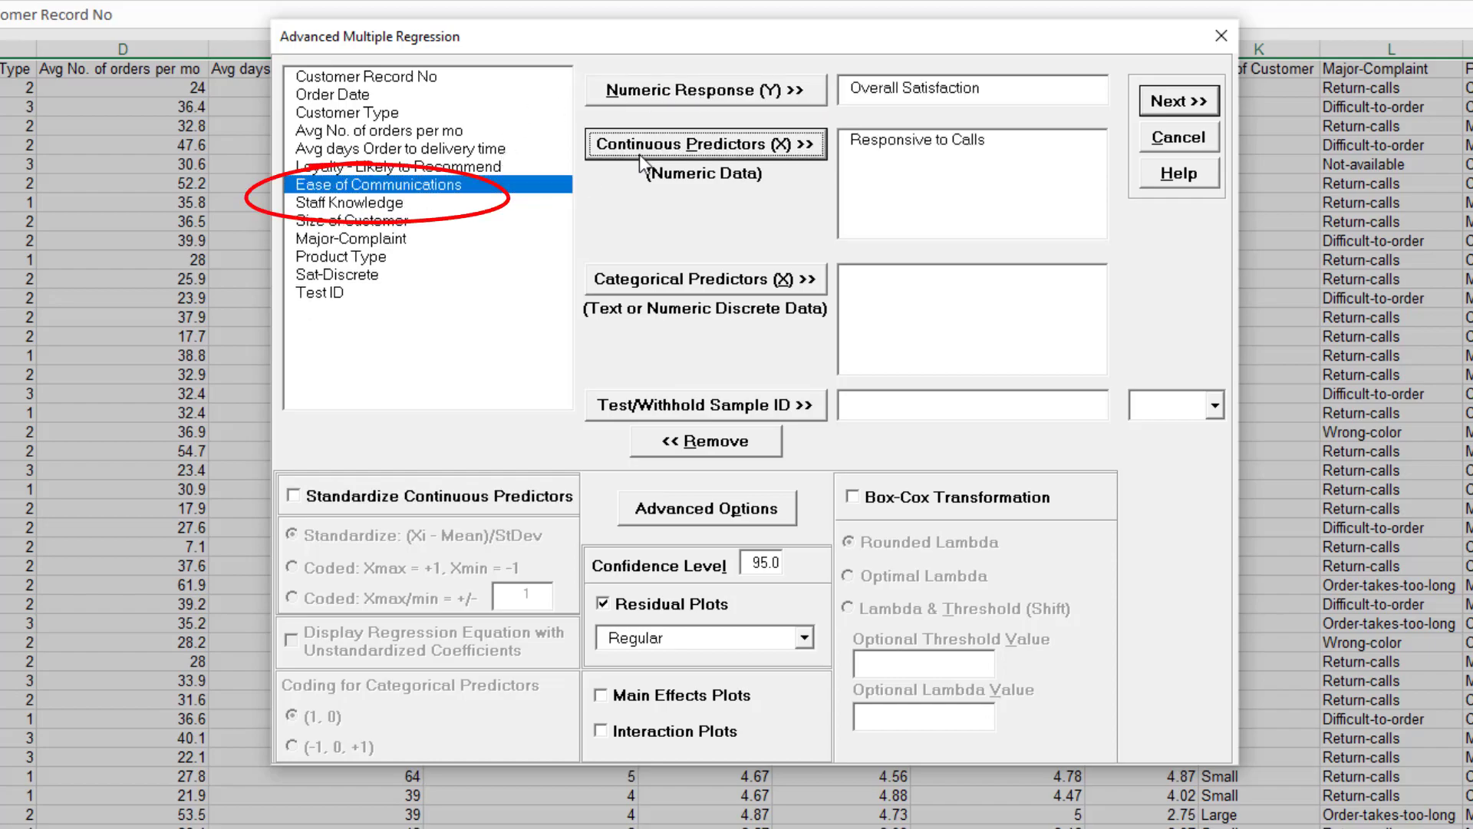
{"action": "left_click", "coordinate": [639, 152]}
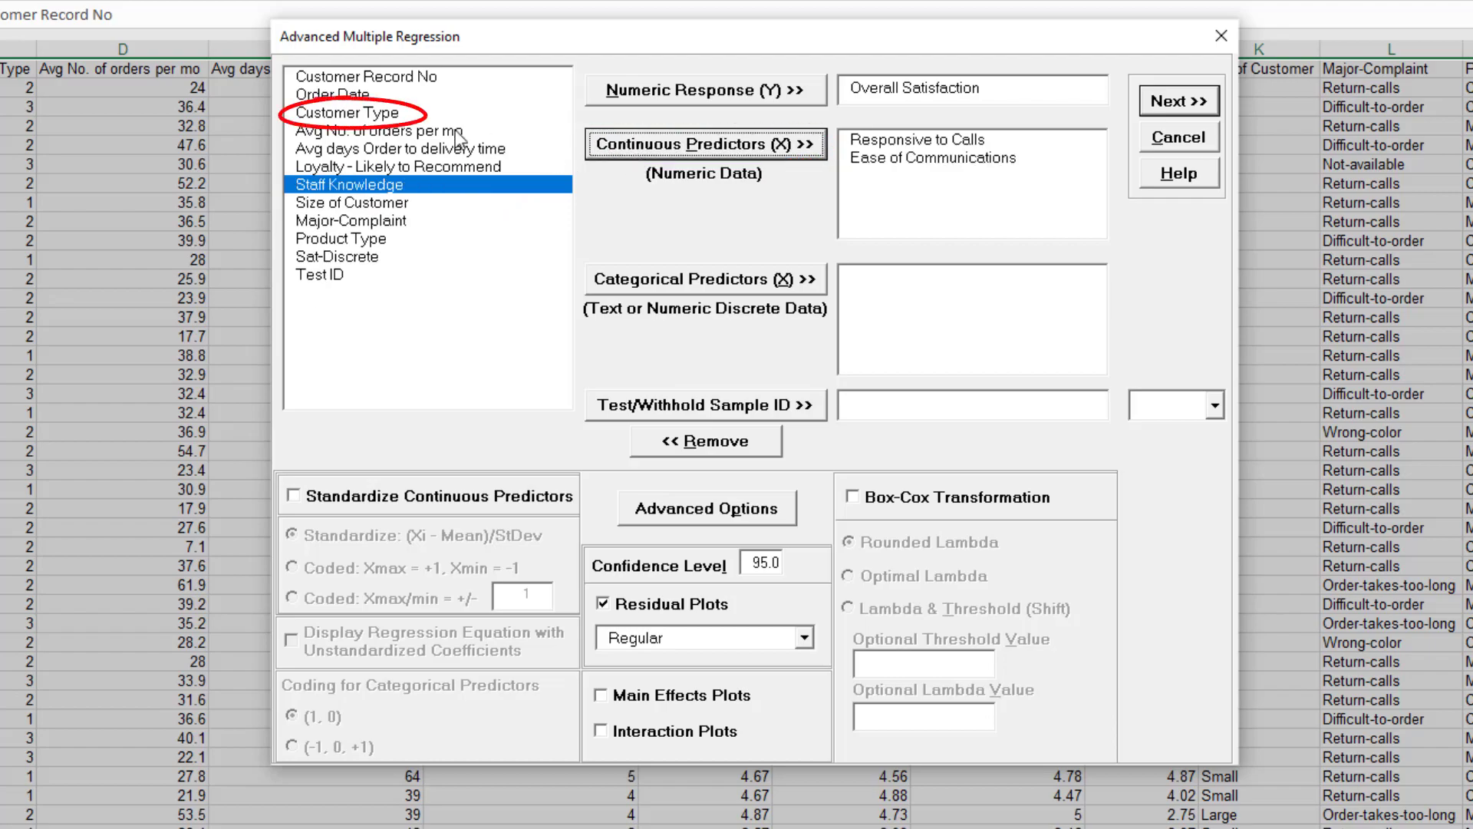
{"action": "left_click", "coordinate": [369, 113]}
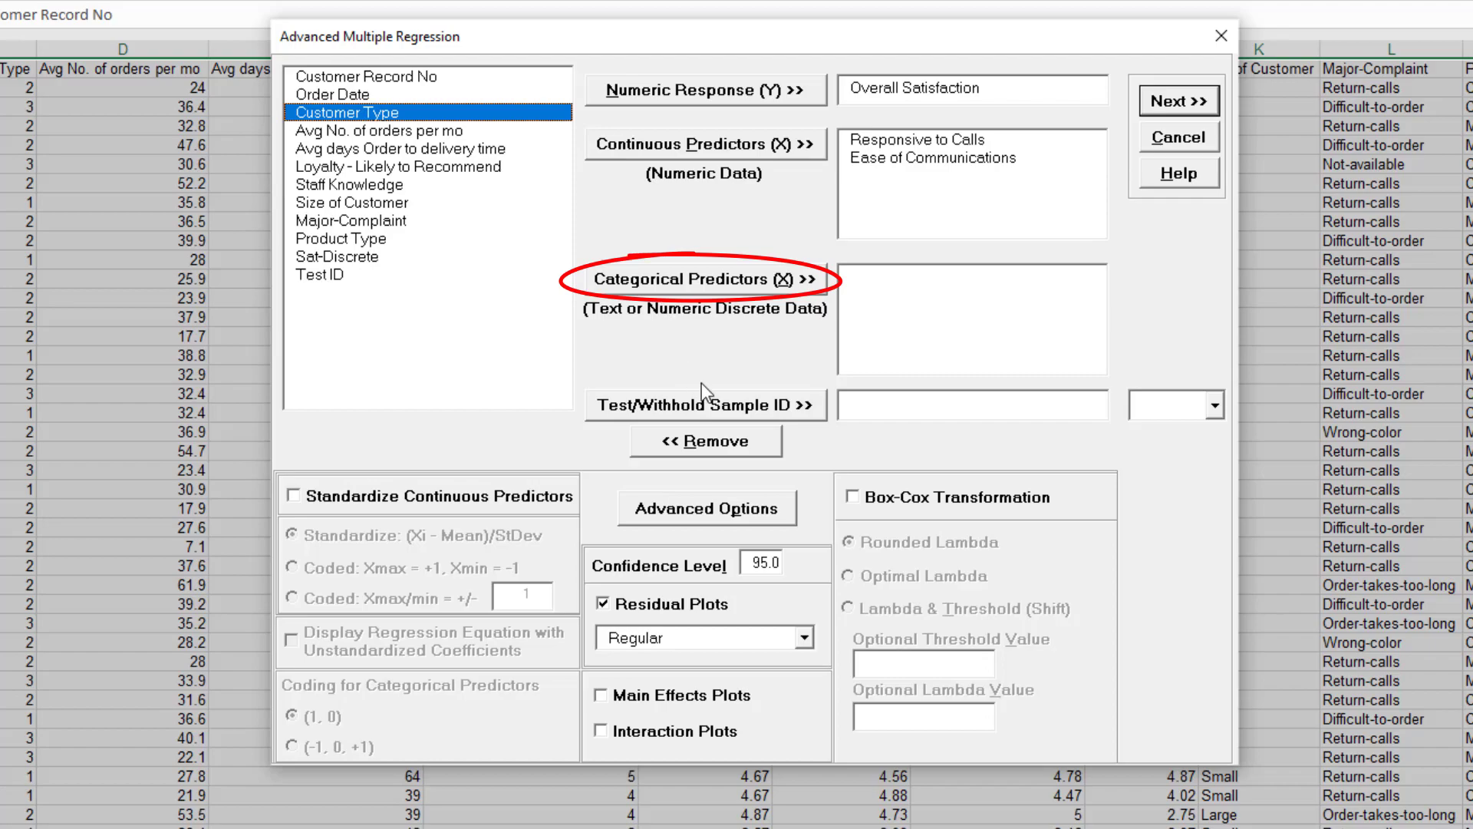
{"action": "left_click", "coordinate": [744, 278]}
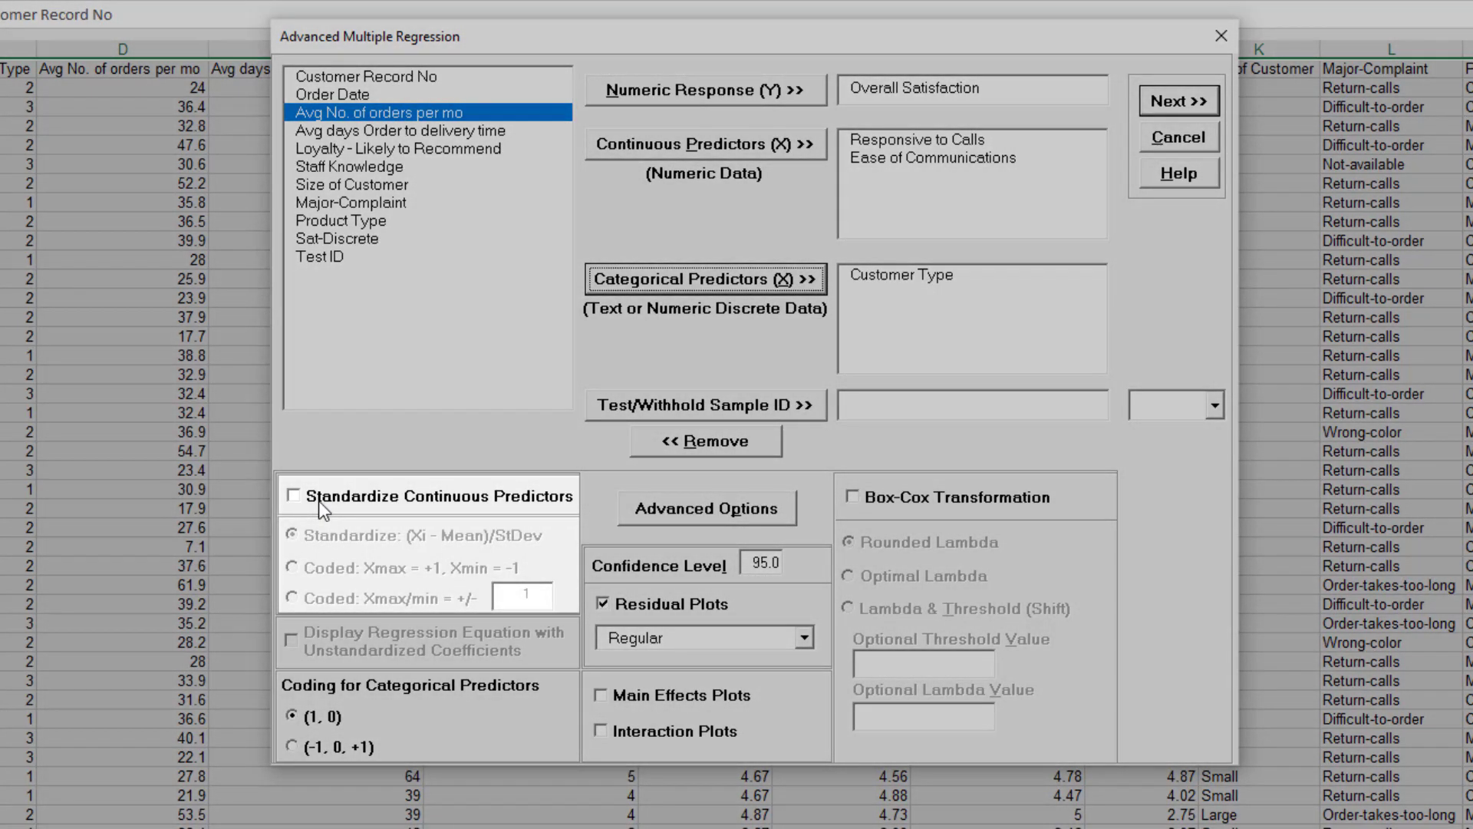
Step: Standardize the continuous predictors with the equation displayed in unstandardized coefficients, and include main effects and interaction plots
{"action": "left_click", "coordinate": [320, 500]}
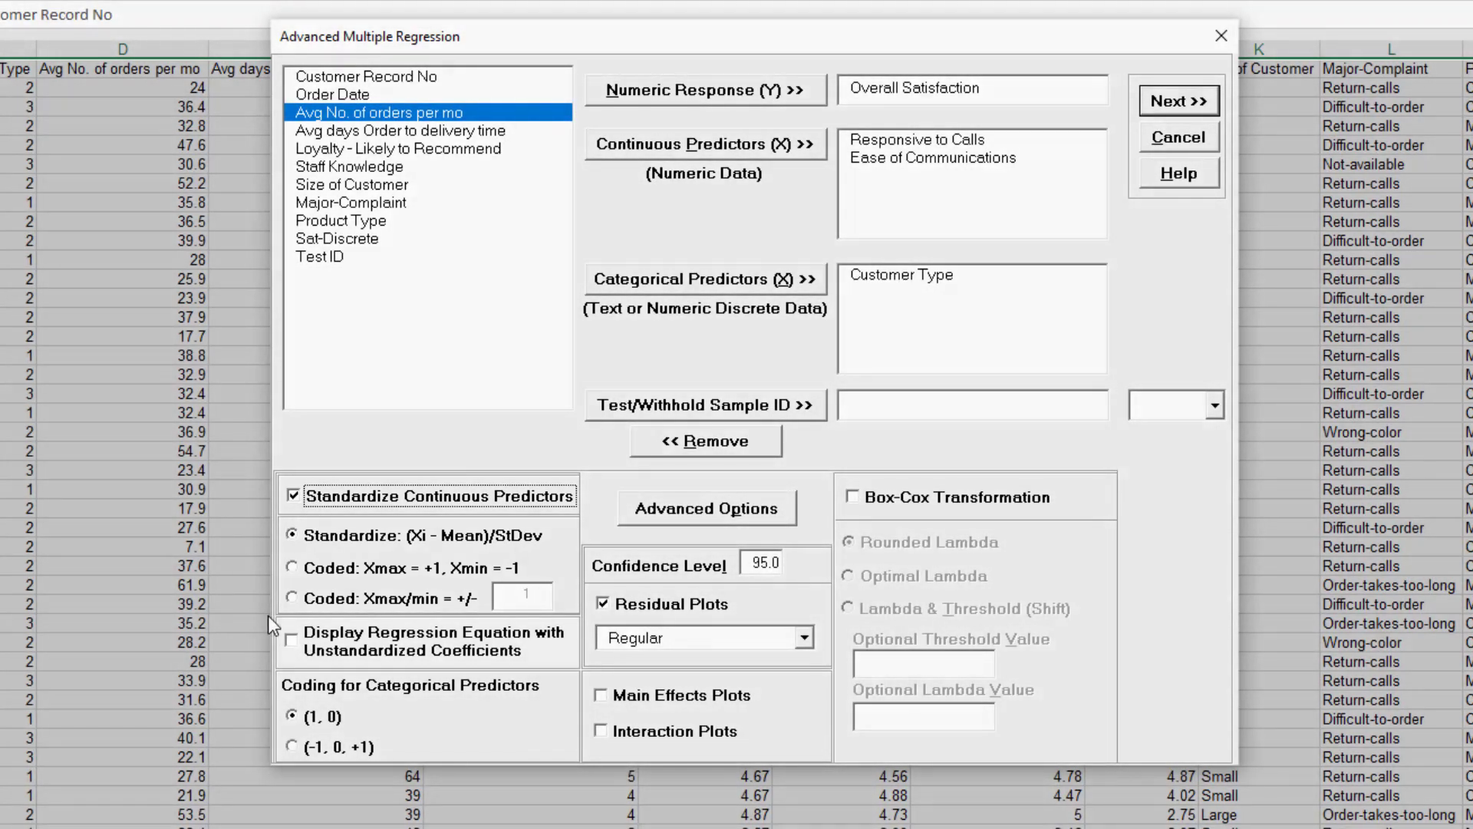
{"action": "left_click", "coordinate": [307, 647]}
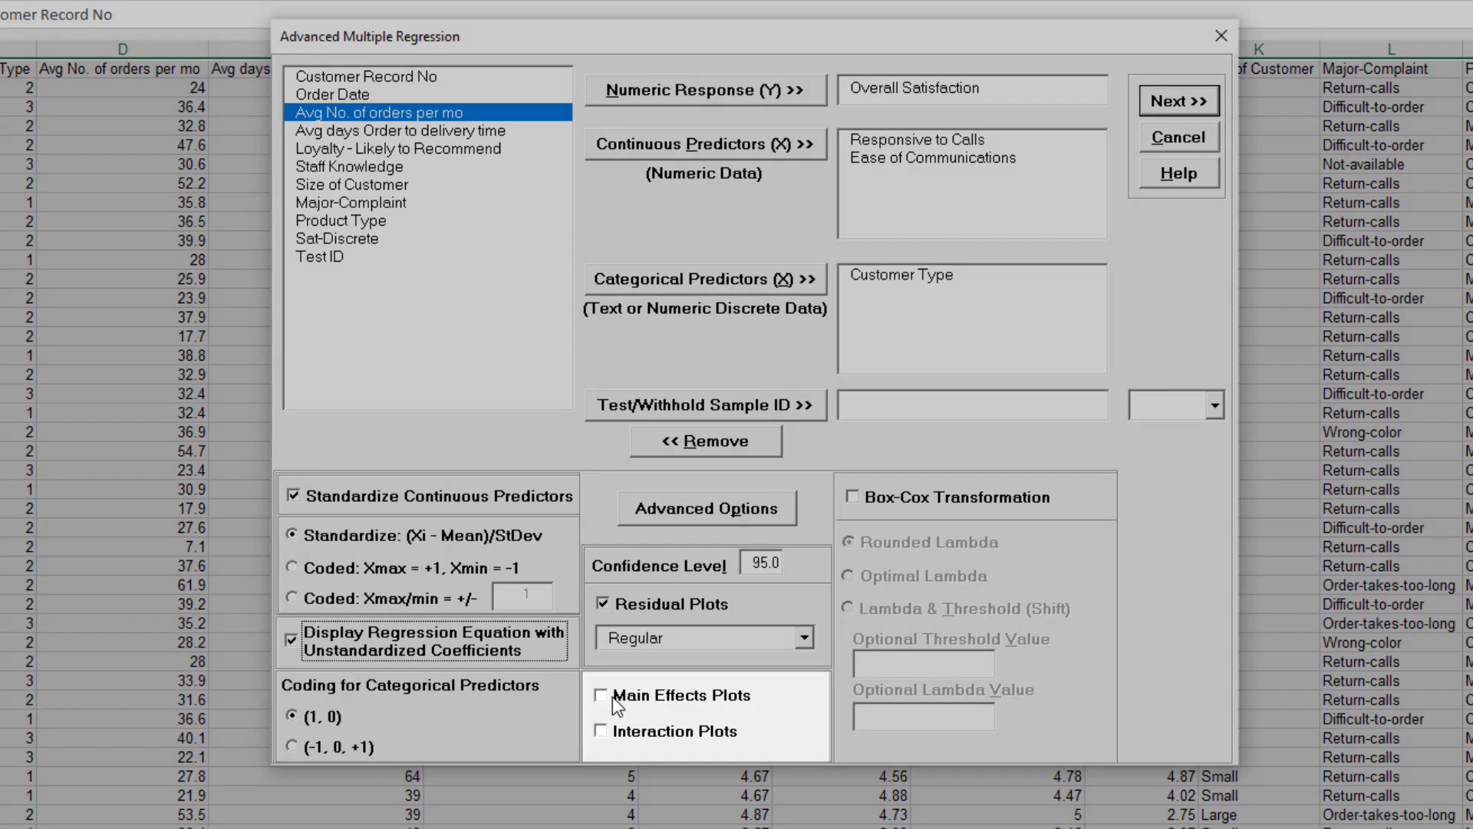
{"action": "left_click", "coordinate": [612, 697]}
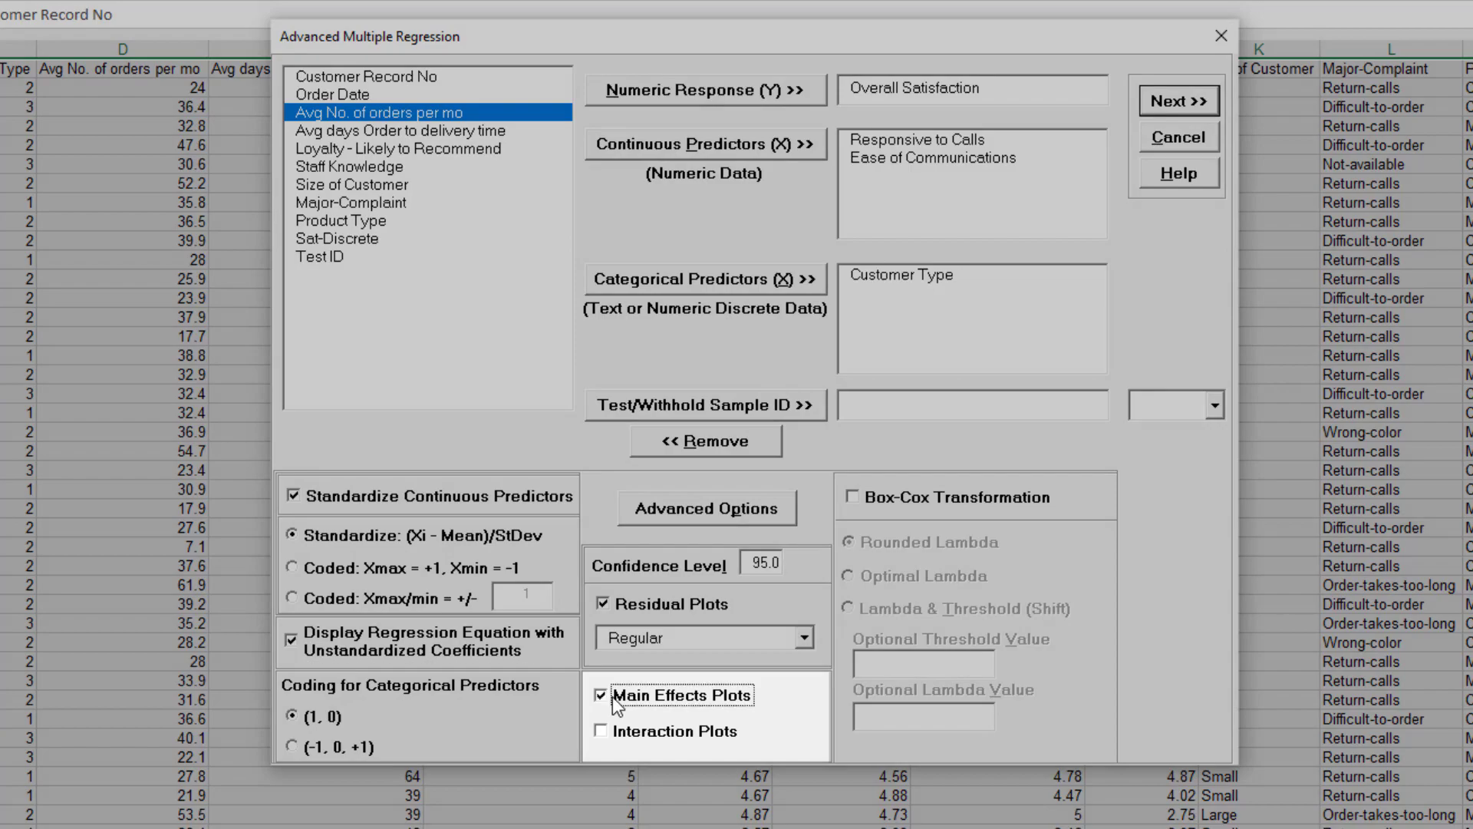
{"action": "left_click", "coordinate": [625, 733]}
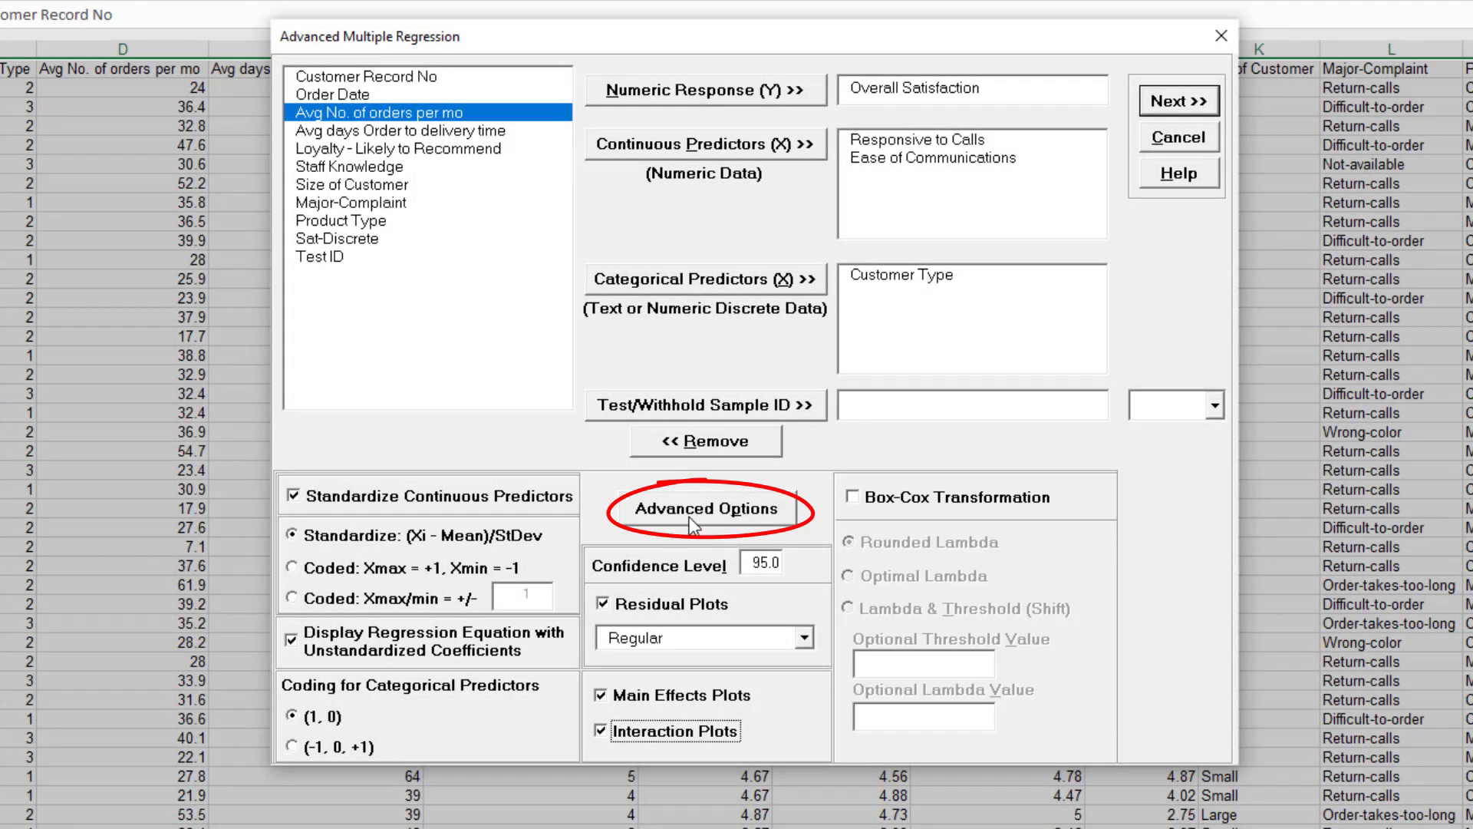
Step: Enable K-fold cross validation with 10 folds and seed 1234 in the advanced regression options
{"action": "left_click", "coordinate": [689, 517]}
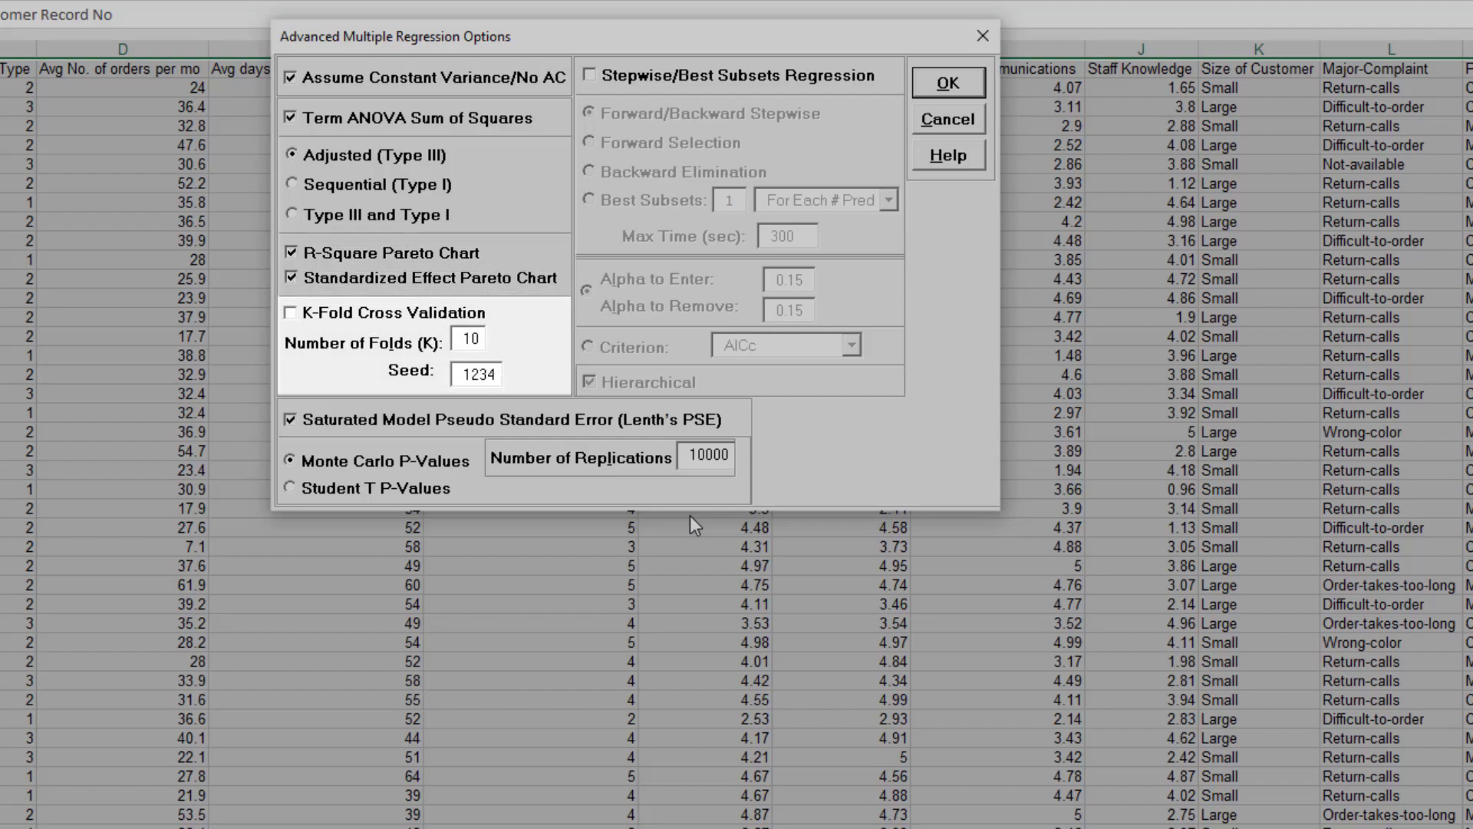
{"action": "left_click", "coordinate": [334, 313]}
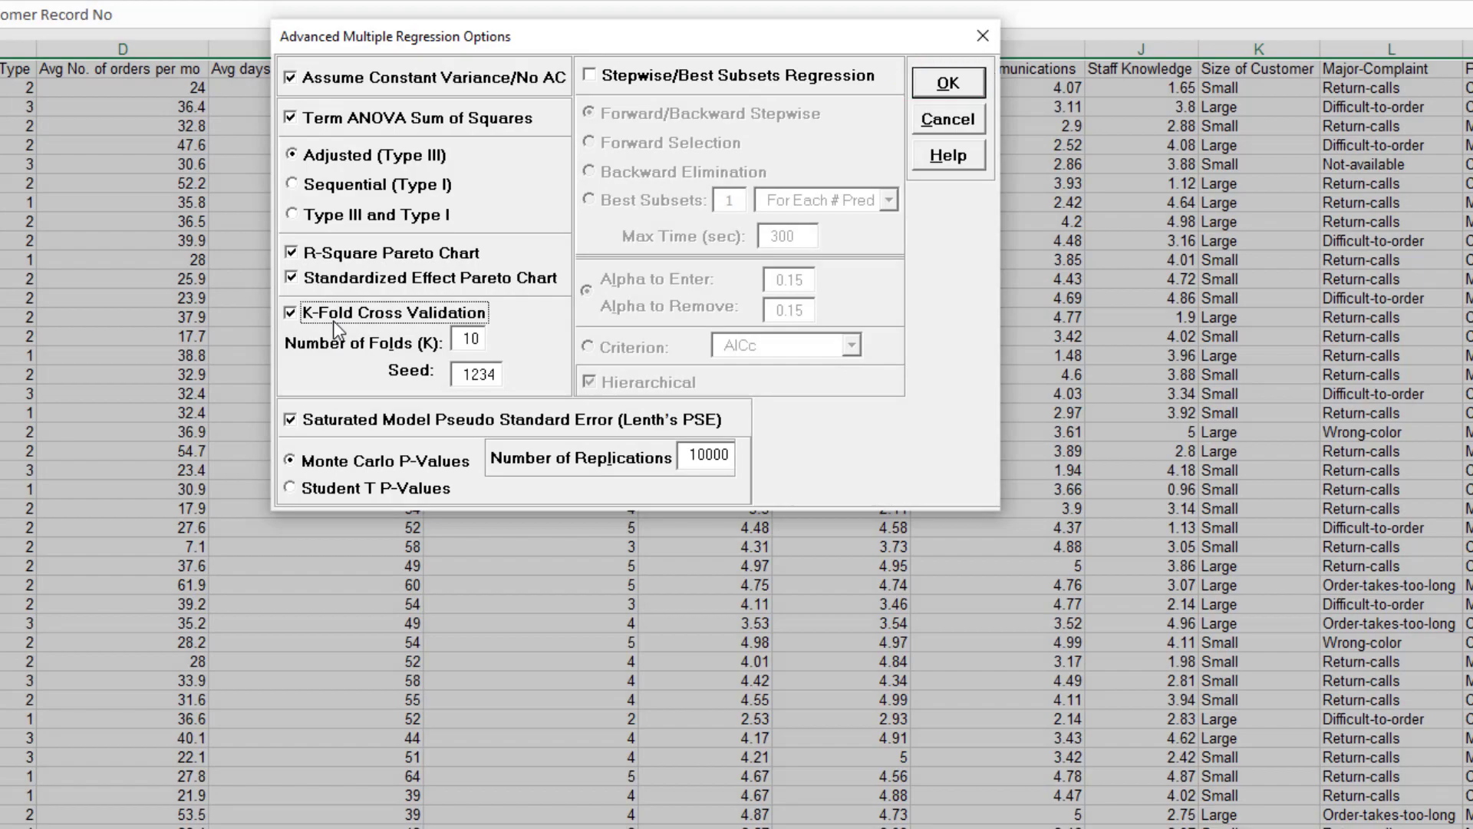
{"action": "left_click", "coordinate": [945, 86]}
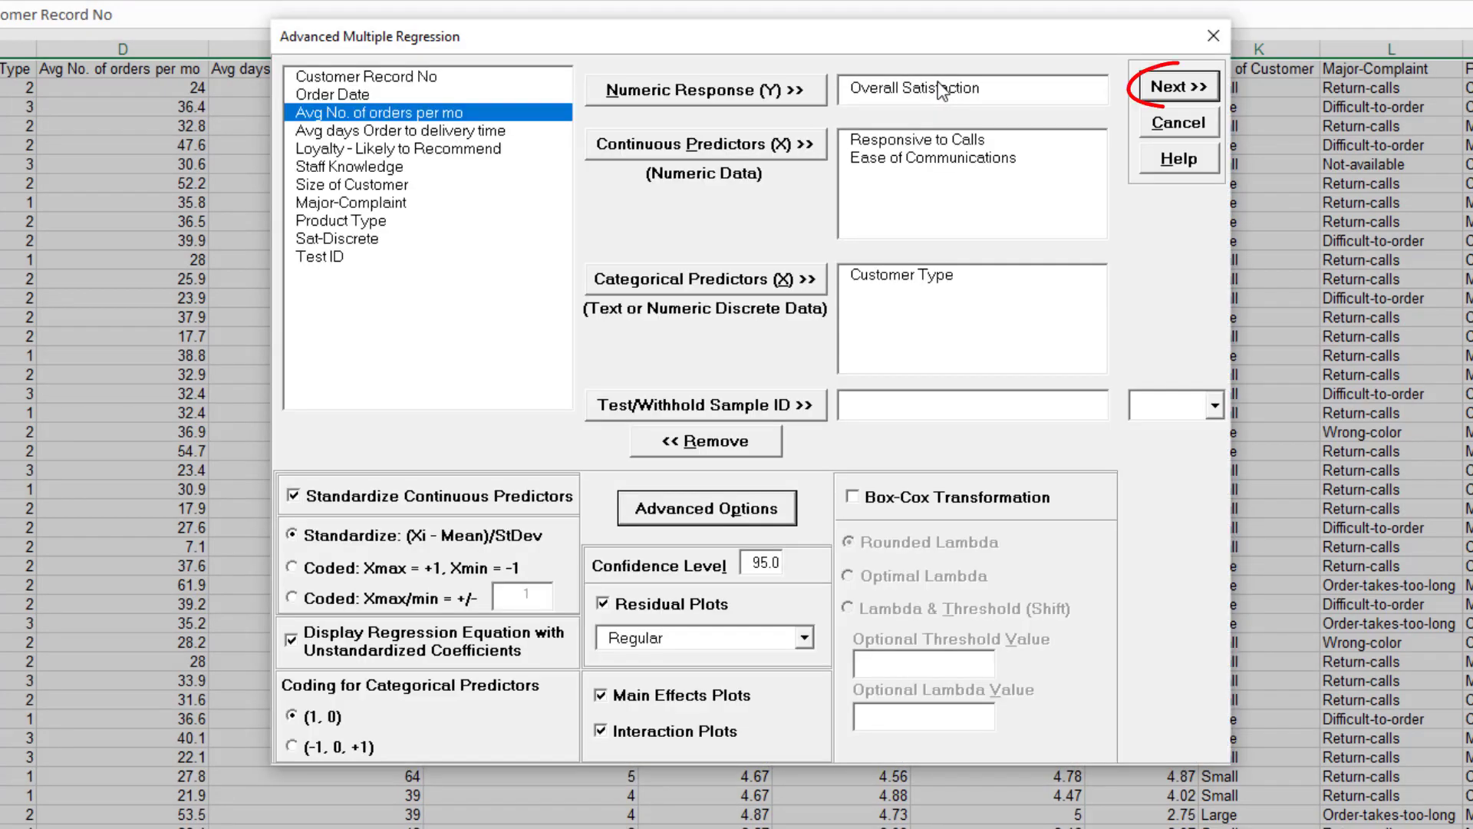
Step: Generate ME + 2-Way Interactions, include all of these terms with the constant in the model, and run the regression
{"action": "left_click", "coordinate": [1169, 89]}
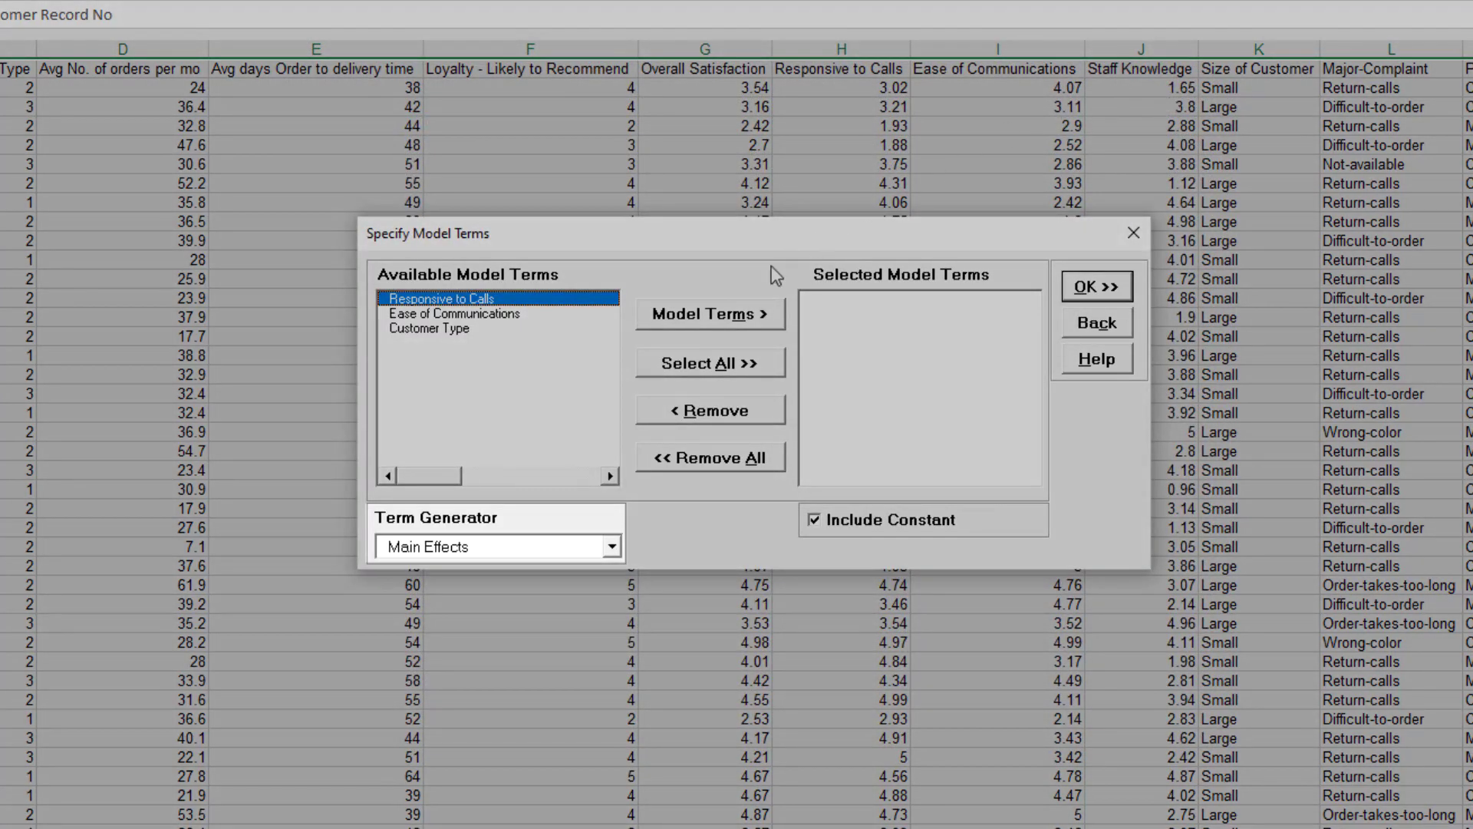
{"action": "left_click", "coordinate": [611, 545]}
{"action": "left_click", "coordinate": [561, 587]}
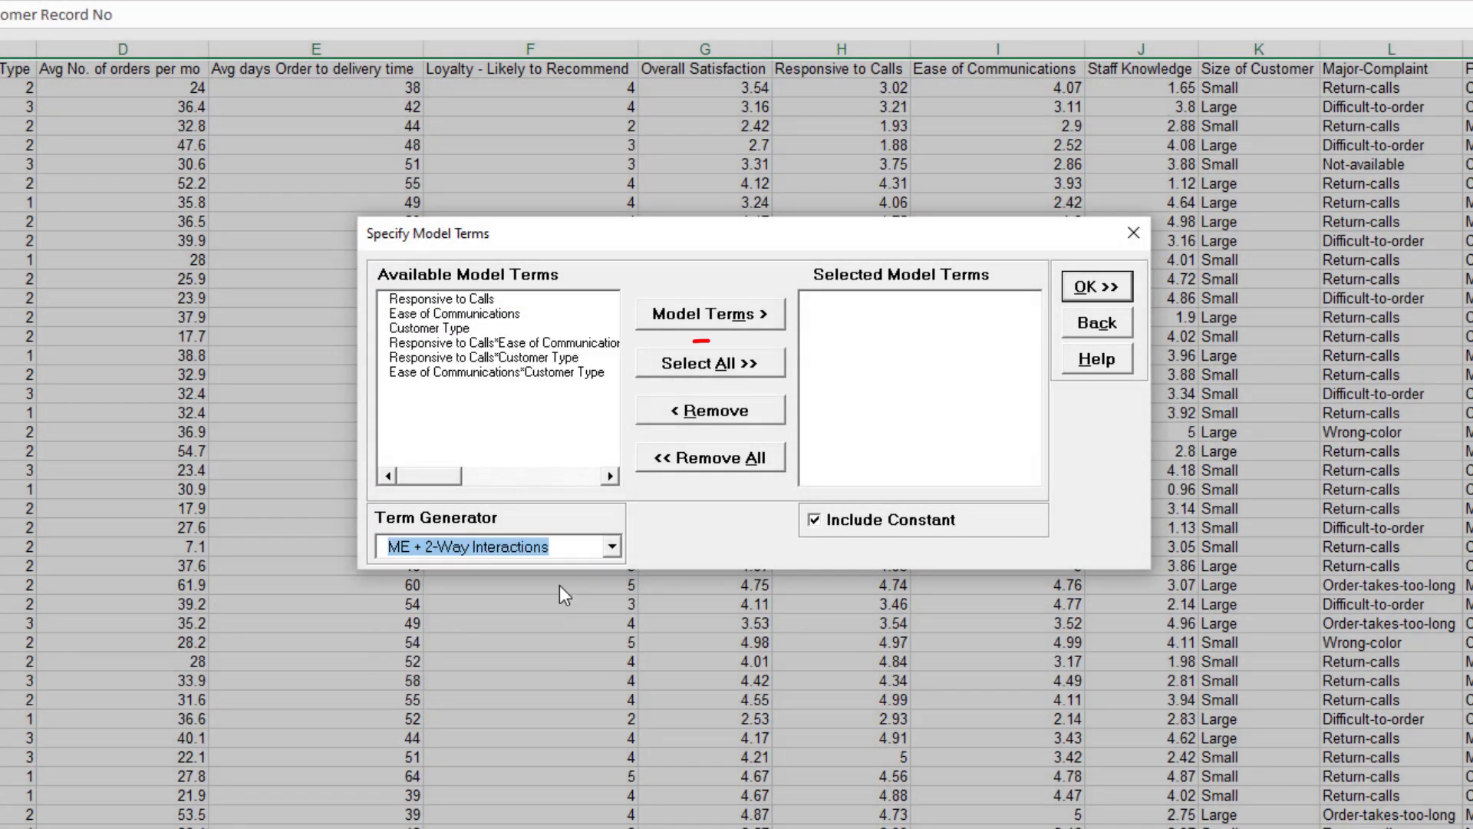
{"action": "left_click", "coordinate": [751, 365]}
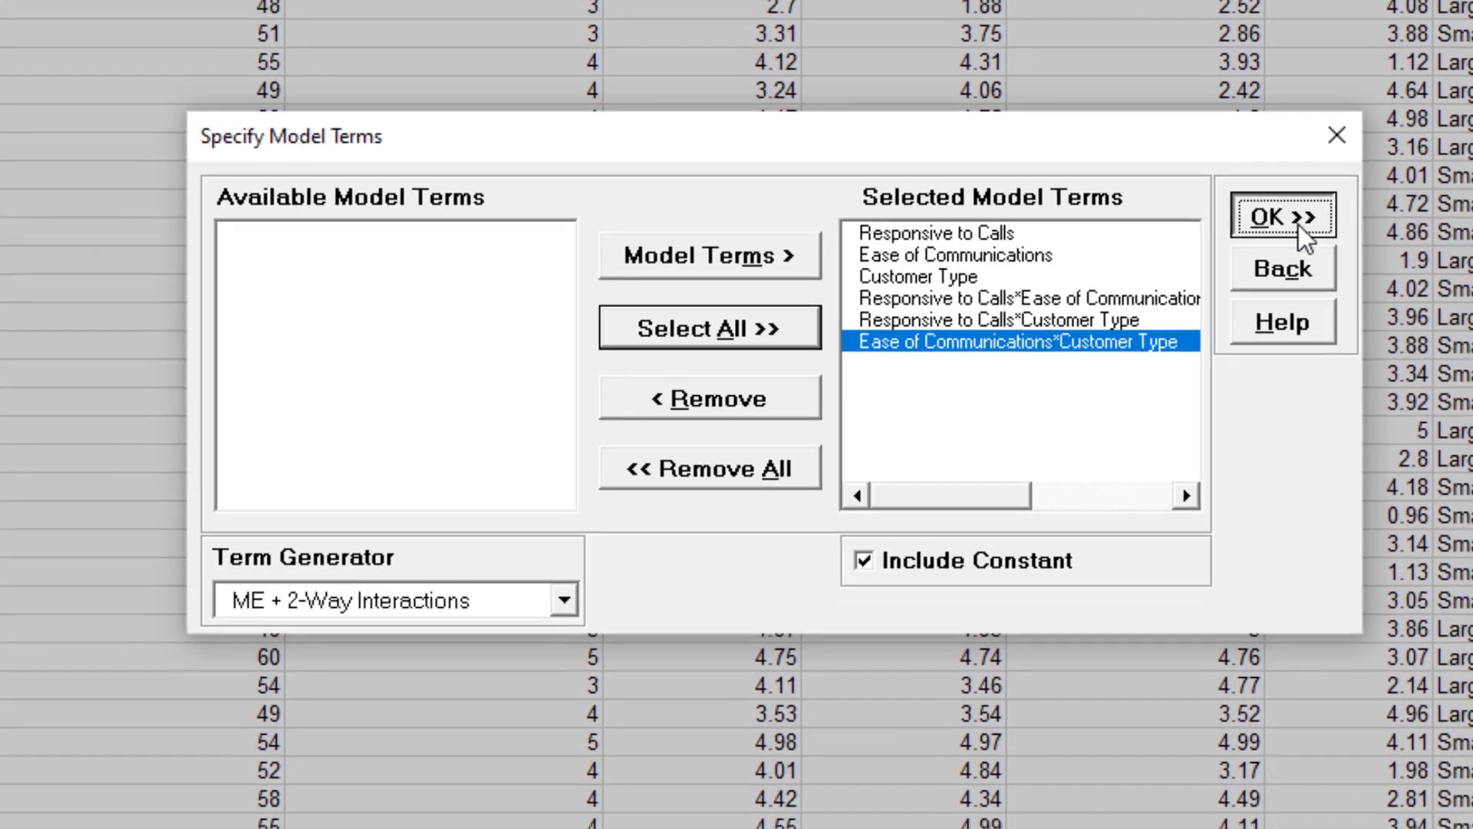
{"action": "left_click", "coordinate": [1301, 229]}
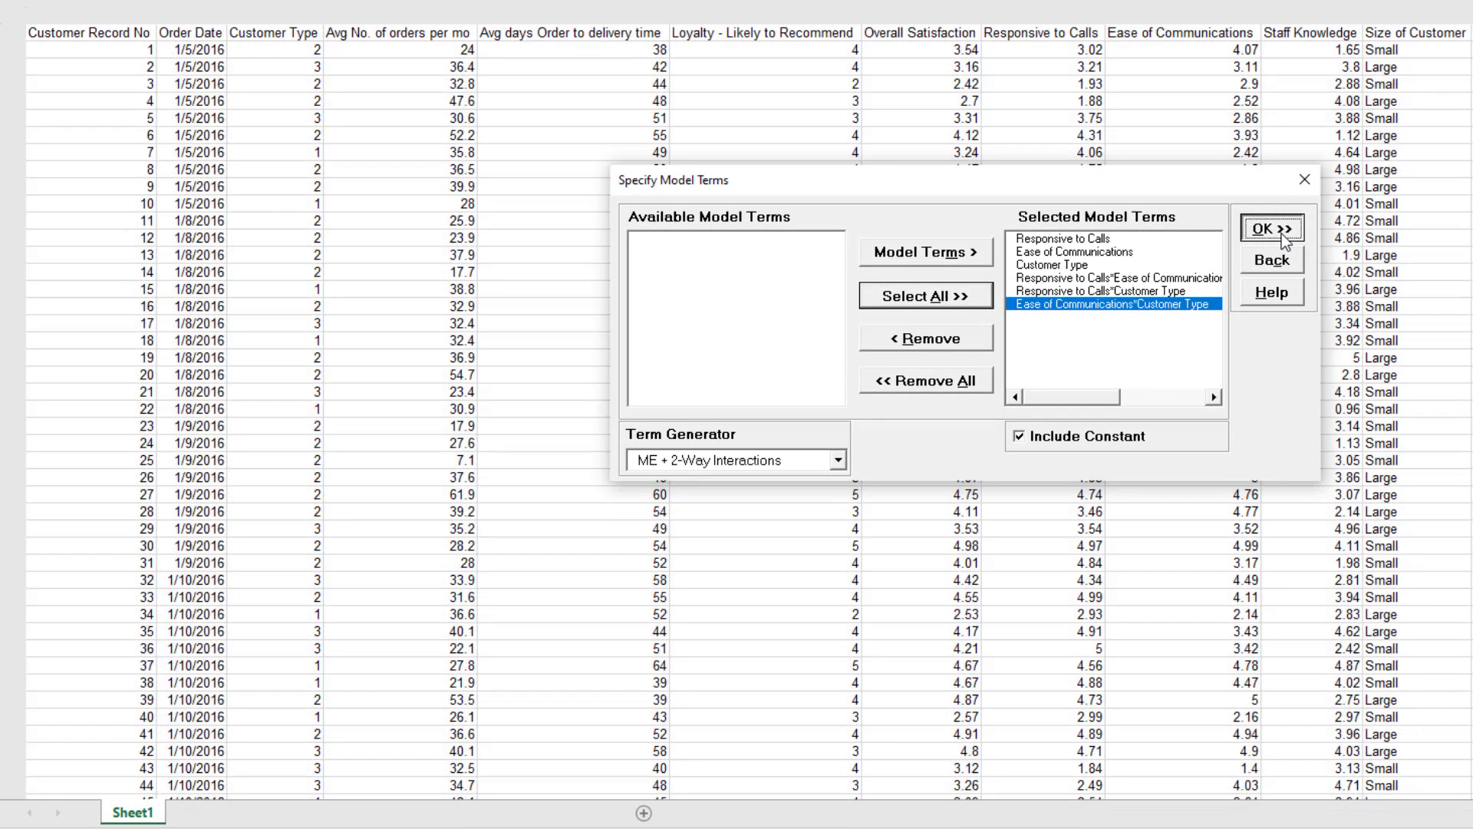
{"action": "left_click", "coordinate": [1283, 236]}
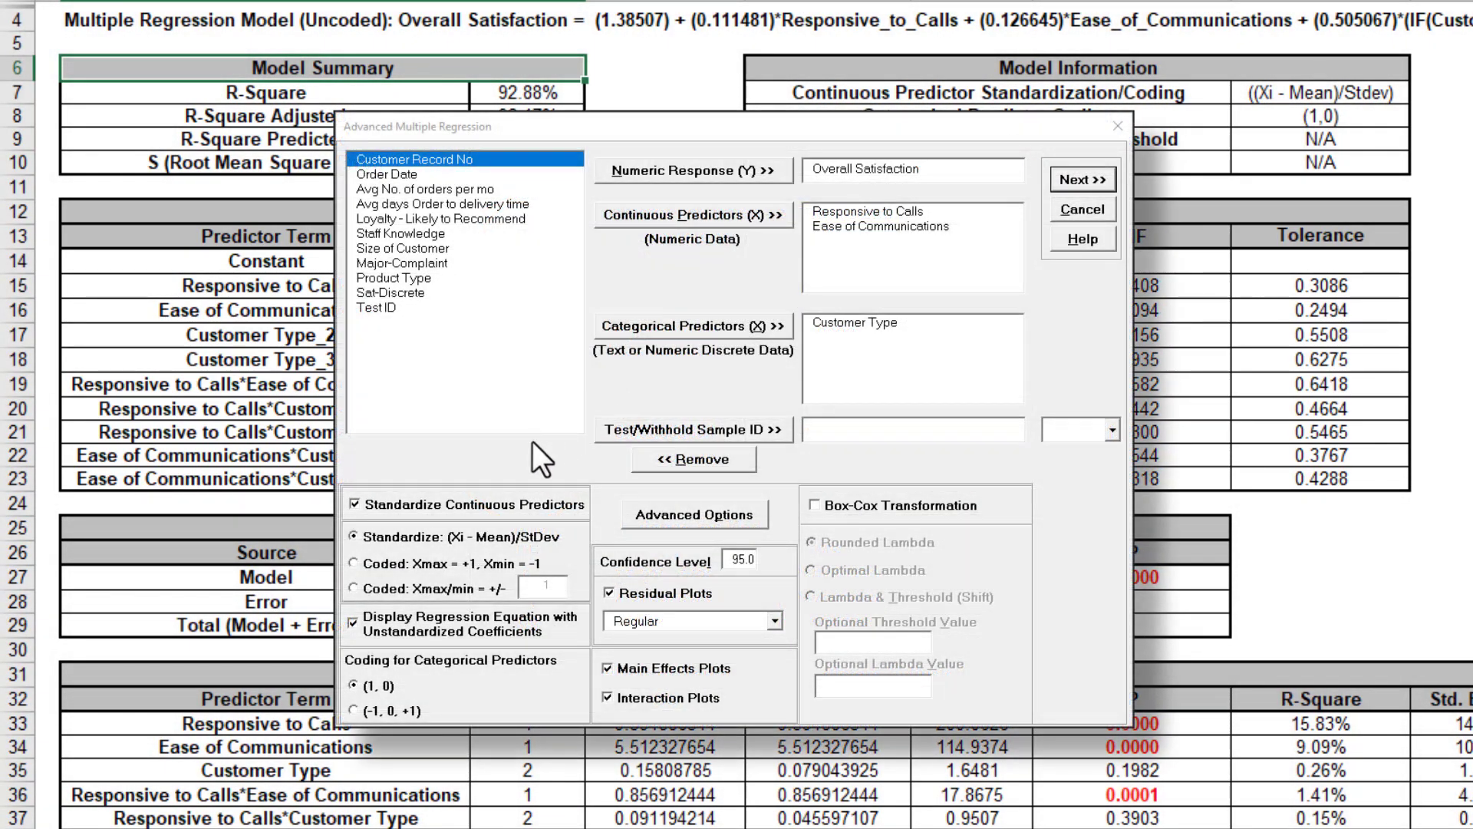
Step: Examine the parameter estimates, analysis of variance tables and Durbin-Watson test in the model report
{"action": "left_click", "coordinate": [376, 626]}
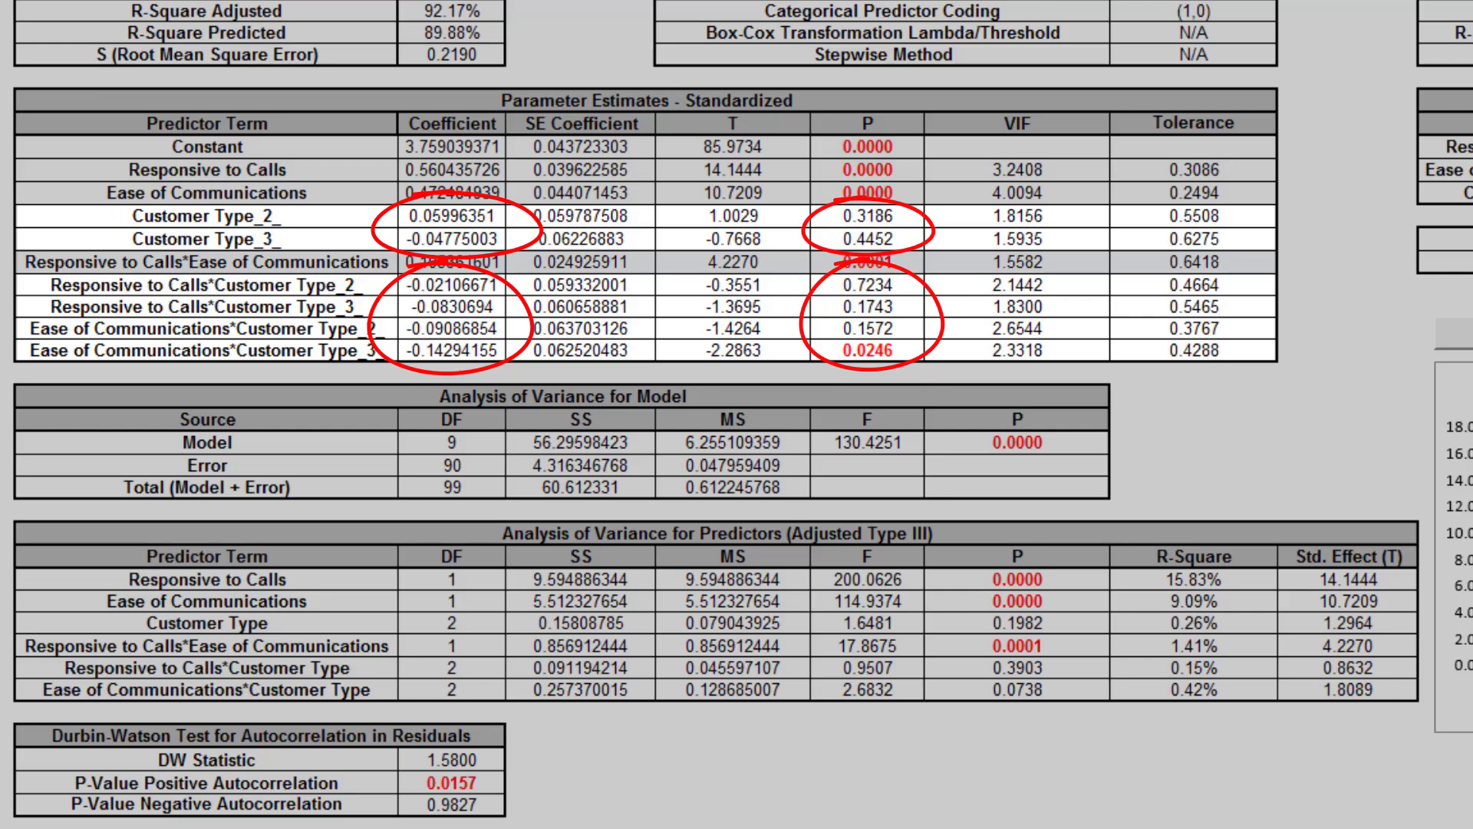
{"action": "scroll", "coordinate": [1128, 803], "scroll_direction": "down", "scroll_amount": 4}
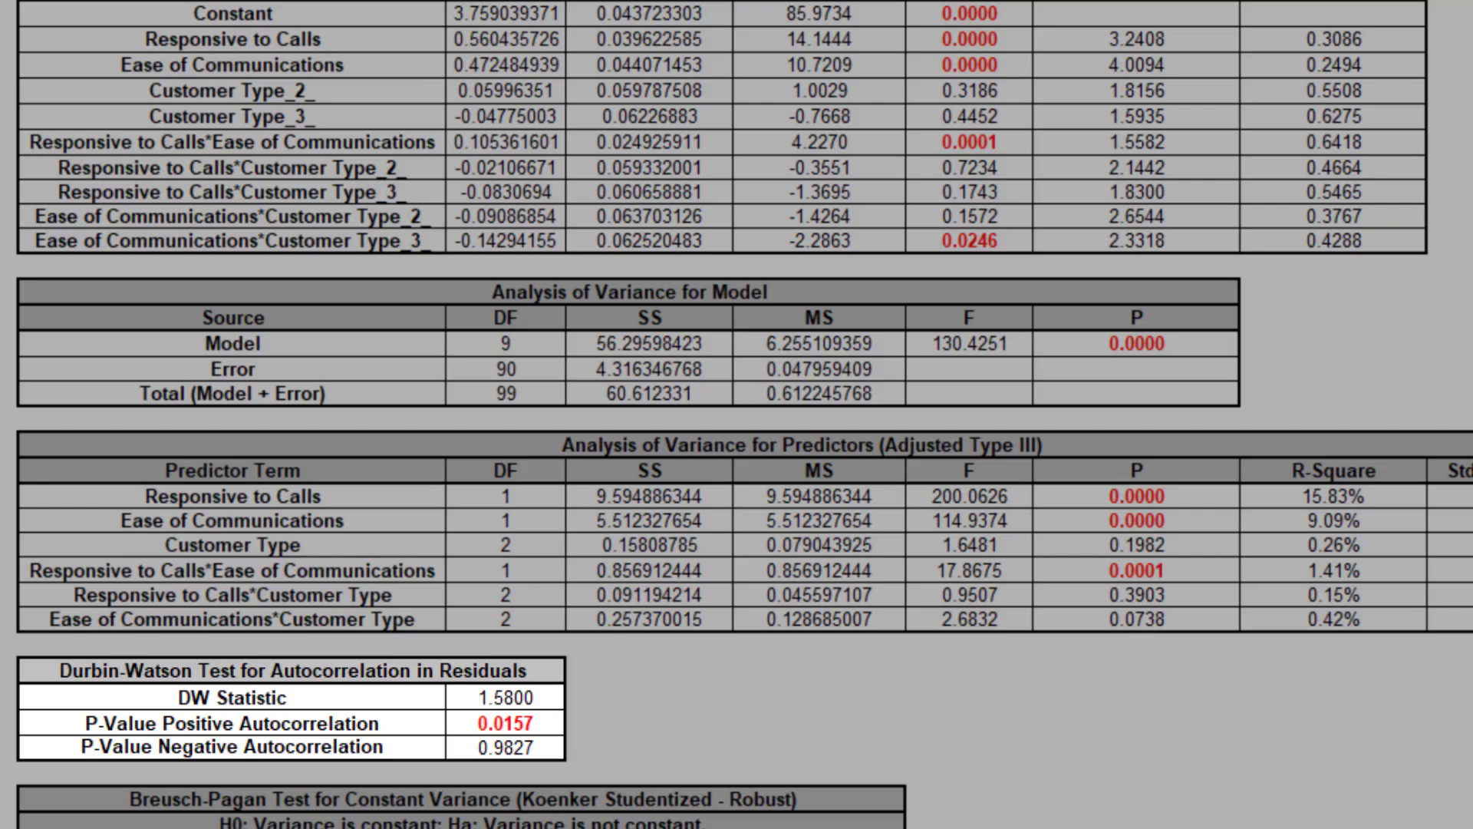
{"action": "mouse_move", "coordinate": [510, 700]}
{"action": "left_mouse_down"}
{"action": "mouse_move", "coordinate": [475, 707]}
{"action": "mouse_move", "coordinate": [548, 737]}
{"action": "mouse_move", "coordinate": [491, 702]}
{"action": "left_mouse_up"}
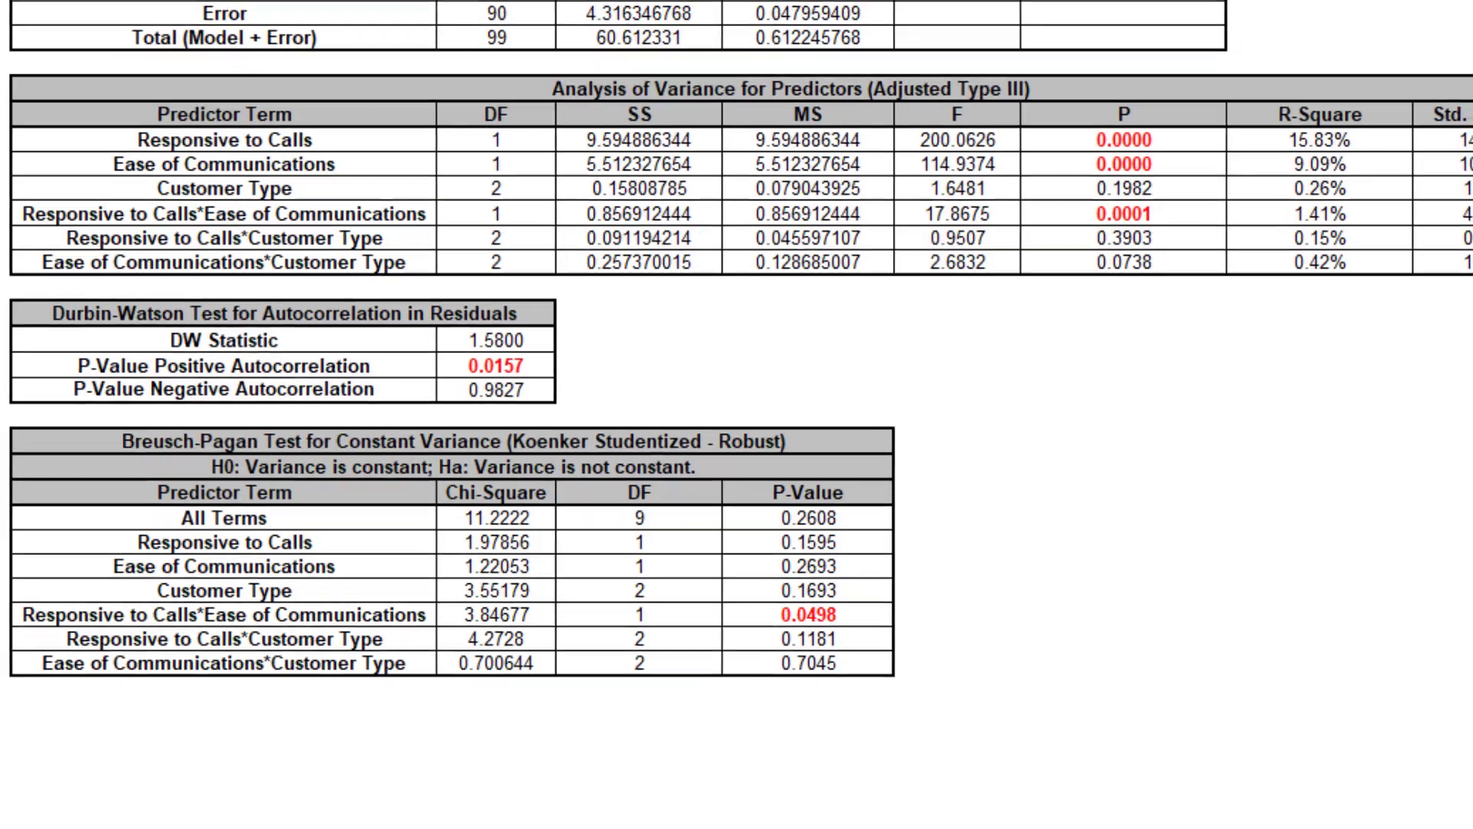
Step: Set the Predicted Response Calculator to Responsive to Calls 5, Ease of Communications 5 and Customer Type 2_
{"action": "scroll", "coordinate": [749, 480], "scroll_direction": "right", "scroll_amount": 10}
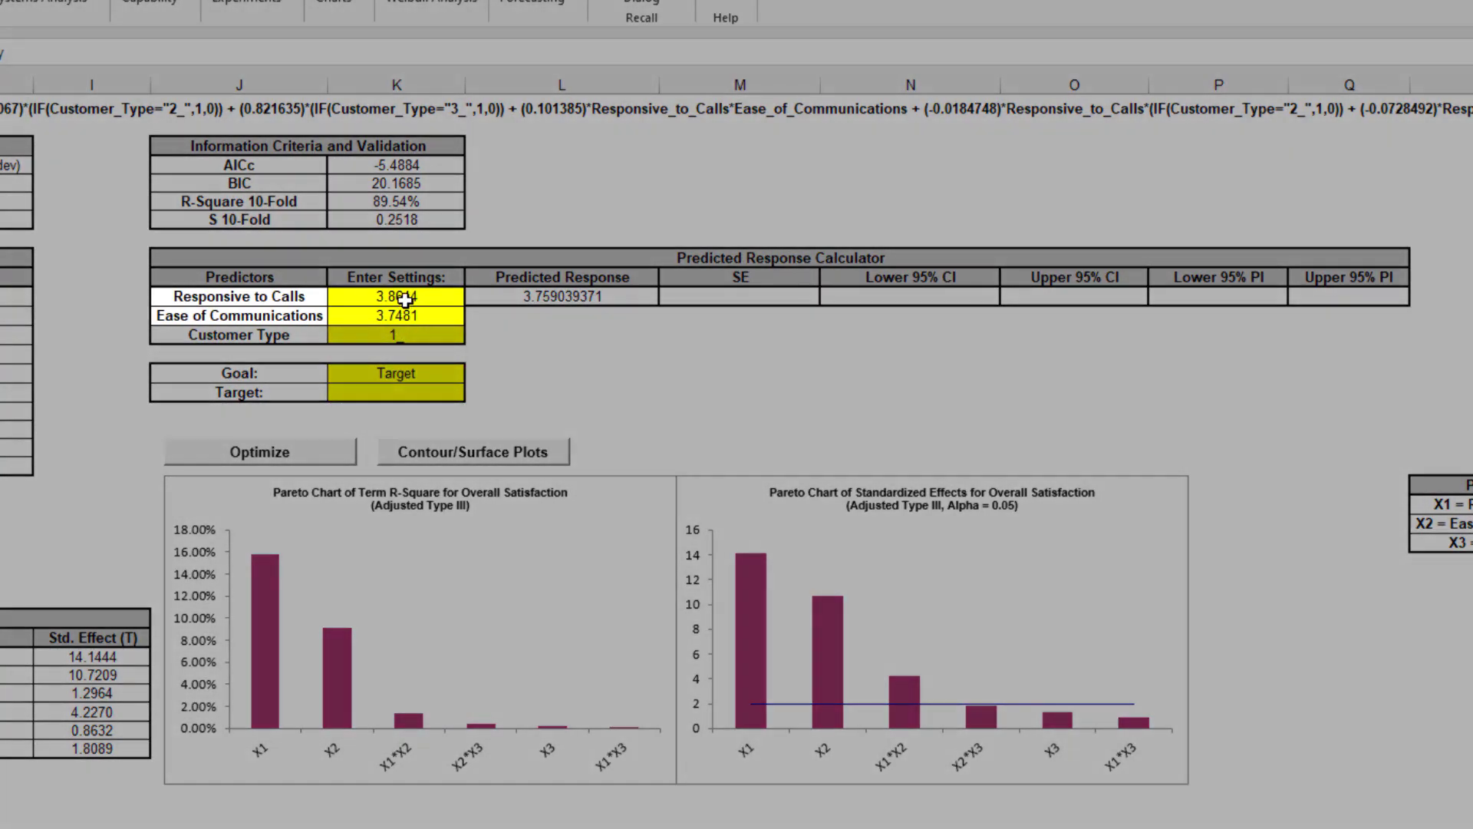
{"action": "left_click", "coordinate": [399, 297]}
{"action": "type", "text": "5"}
{"action": "left_click", "coordinate": [419, 315]}
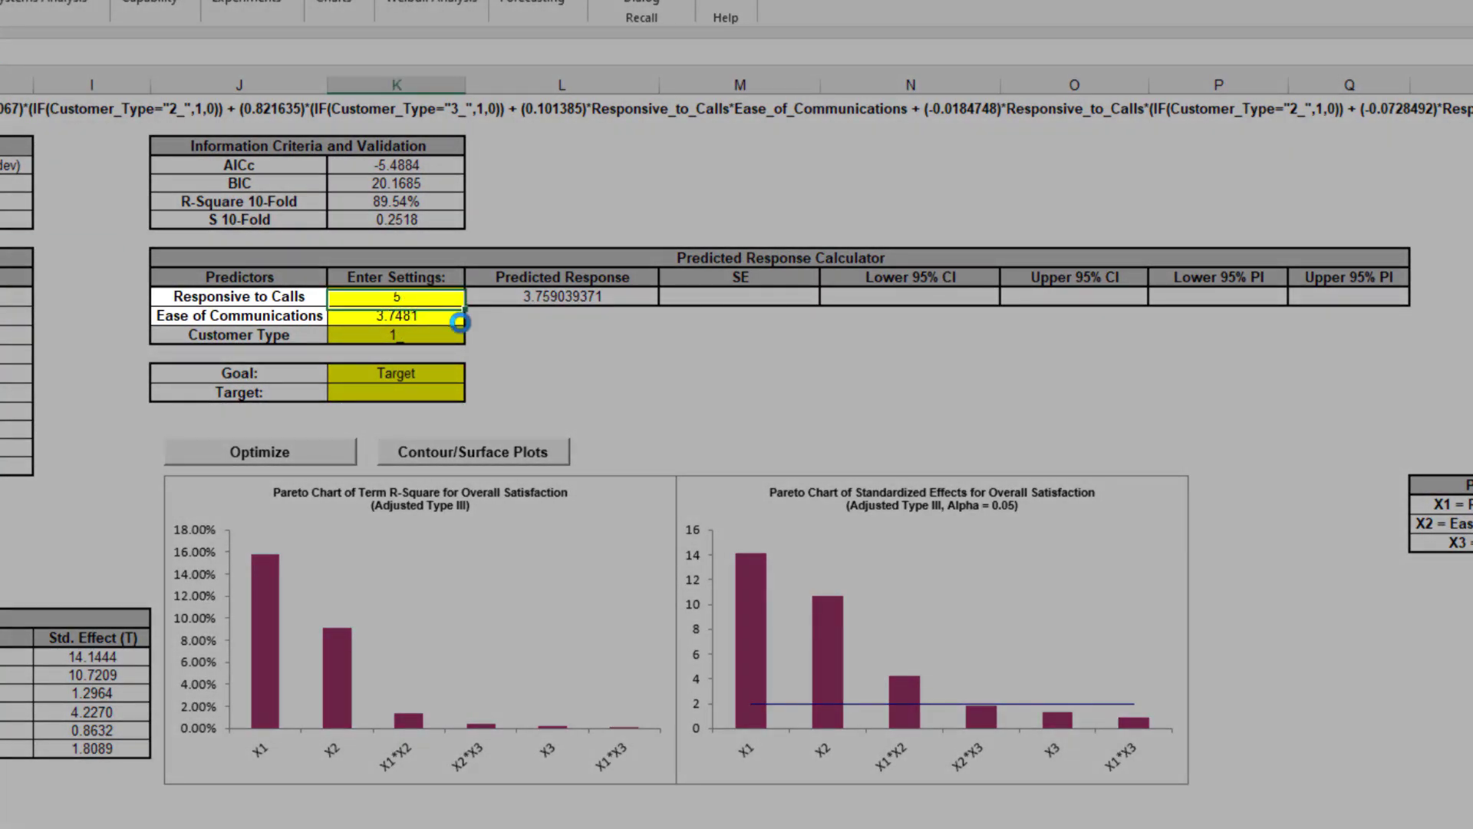
{"action": "type", "text": "5"}
{"action": "left_click", "coordinate": [452, 334]}
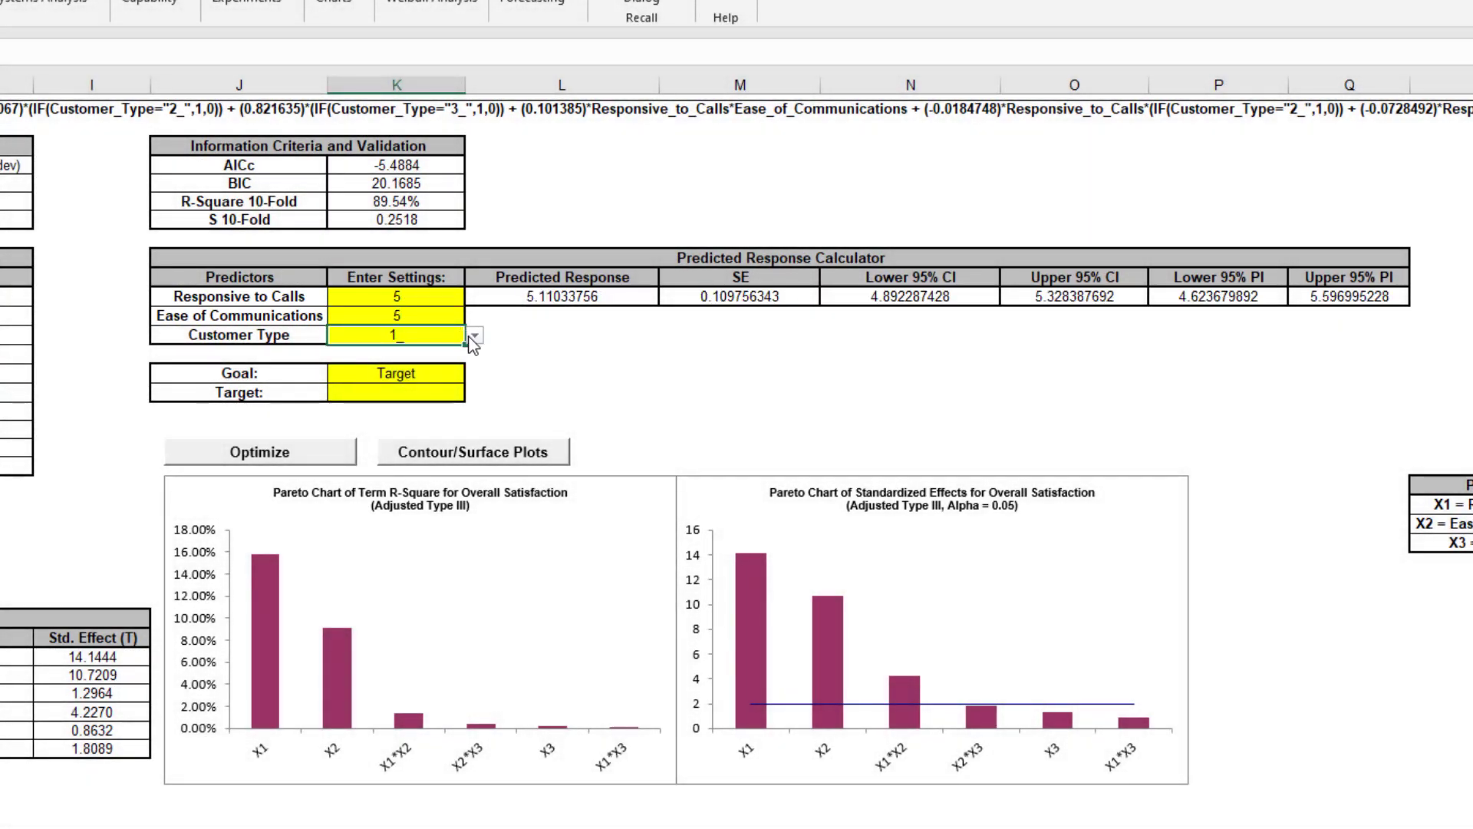
{"action": "left_click", "coordinate": [475, 335]}
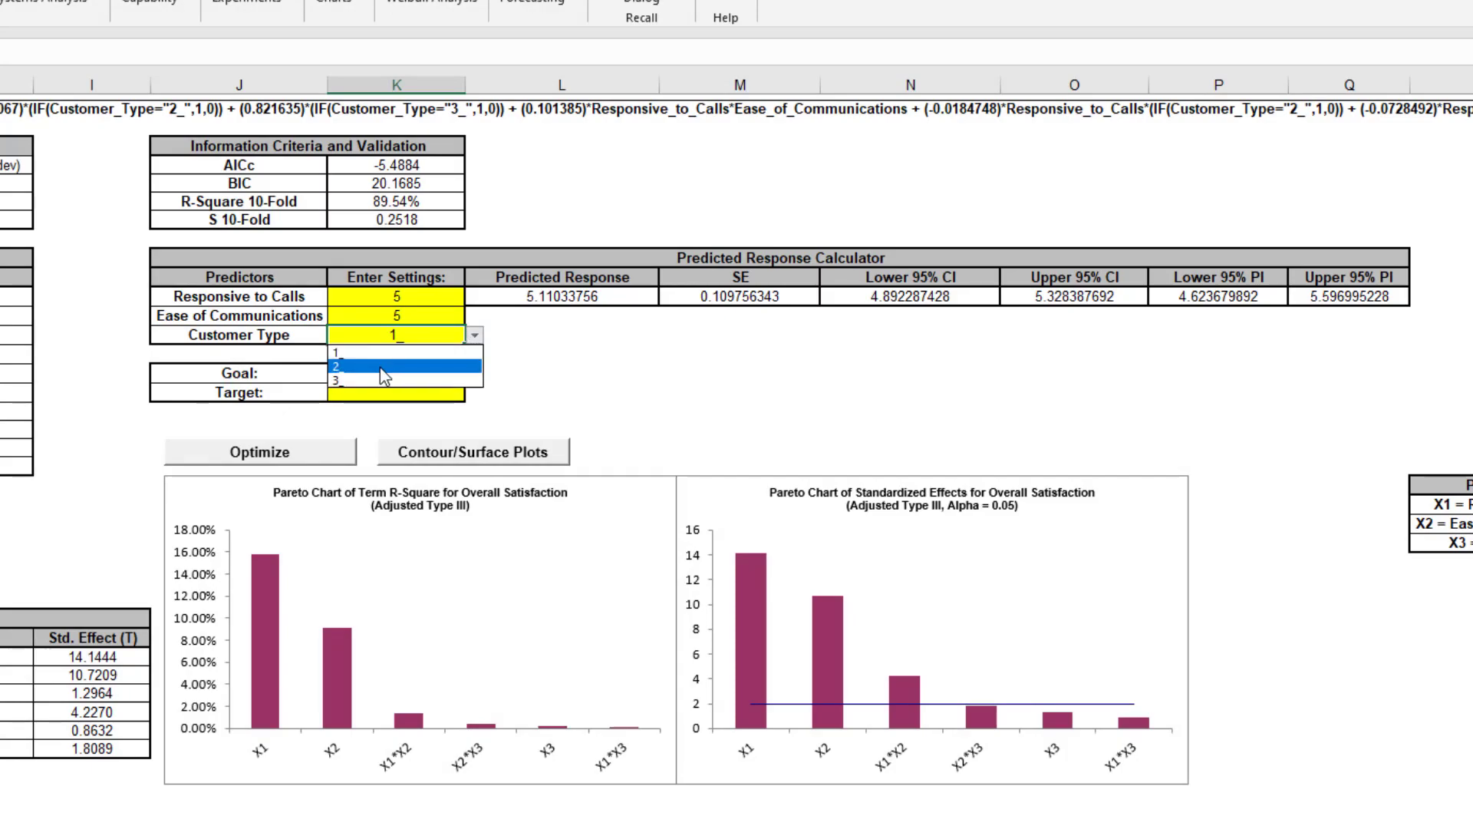
{"action": "left_click", "coordinate": [449, 367]}
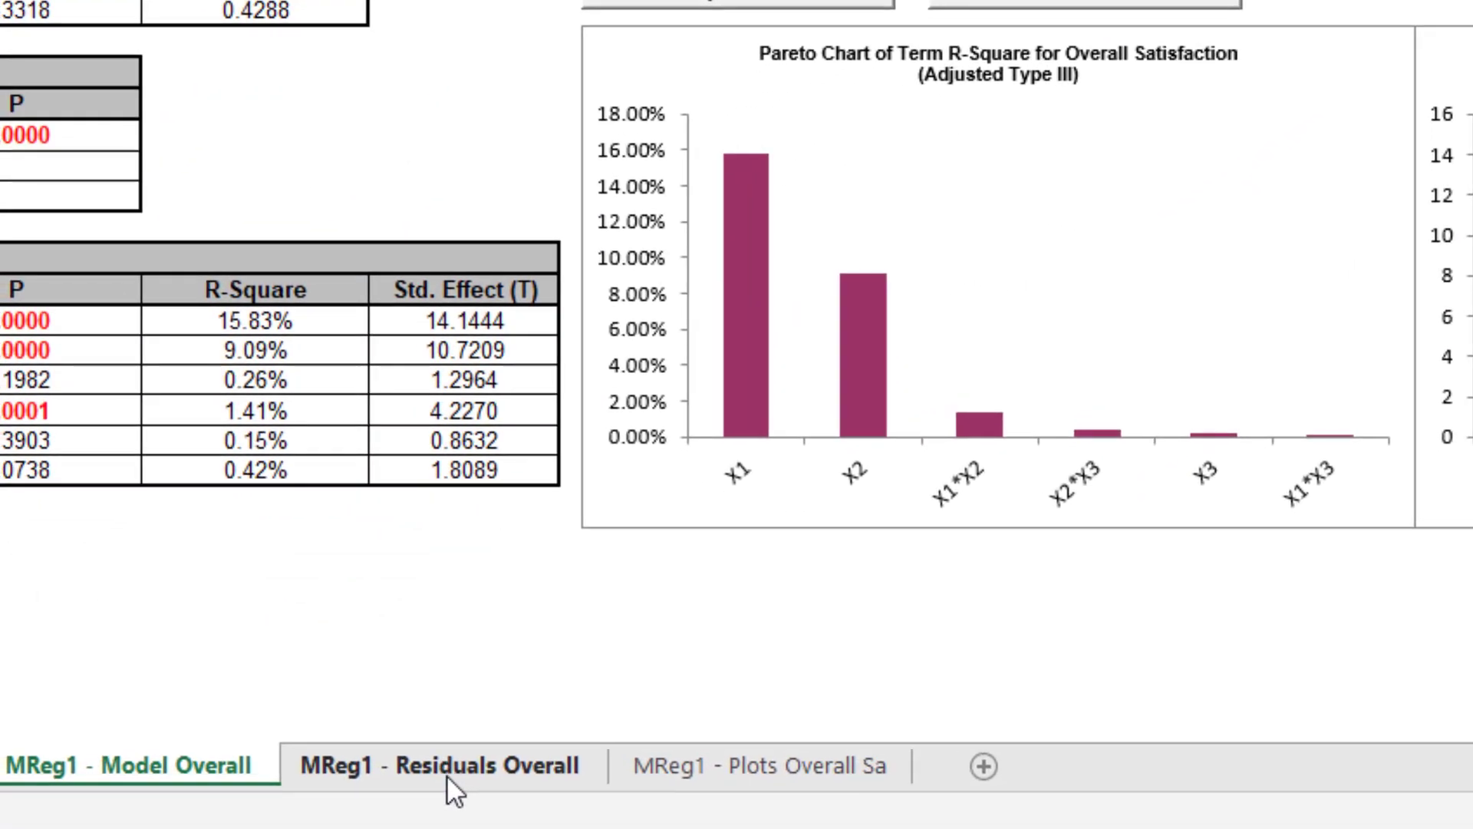
Step: Review the residual plots on the MReg1 - Residuals Overall sheet, including residuals against each predictor
{"action": "left_click", "coordinate": [448, 779]}
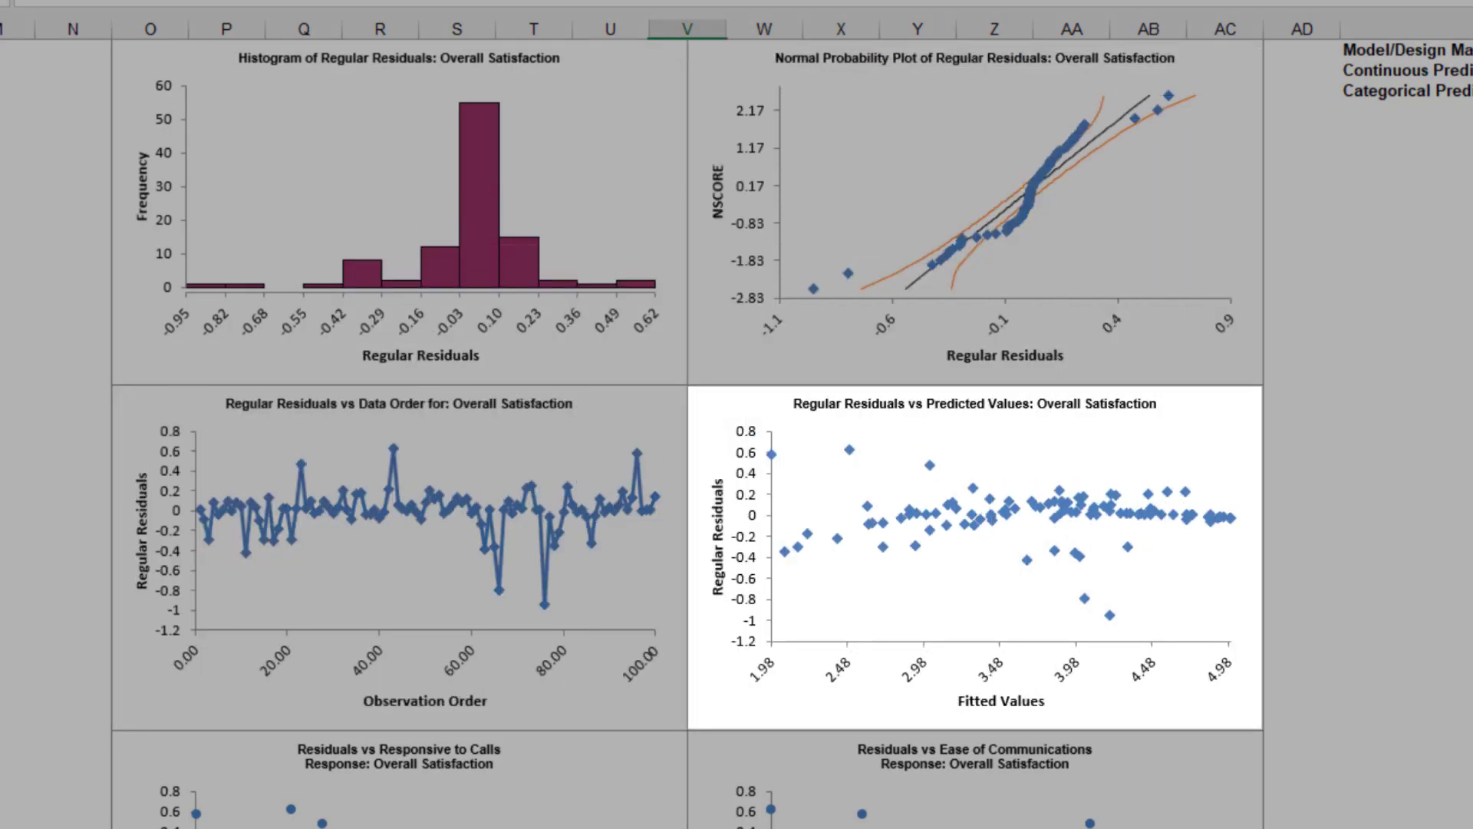
{"action": "scroll", "coordinate": [736, 434], "scroll_direction": "down", "scroll_amount": 3}
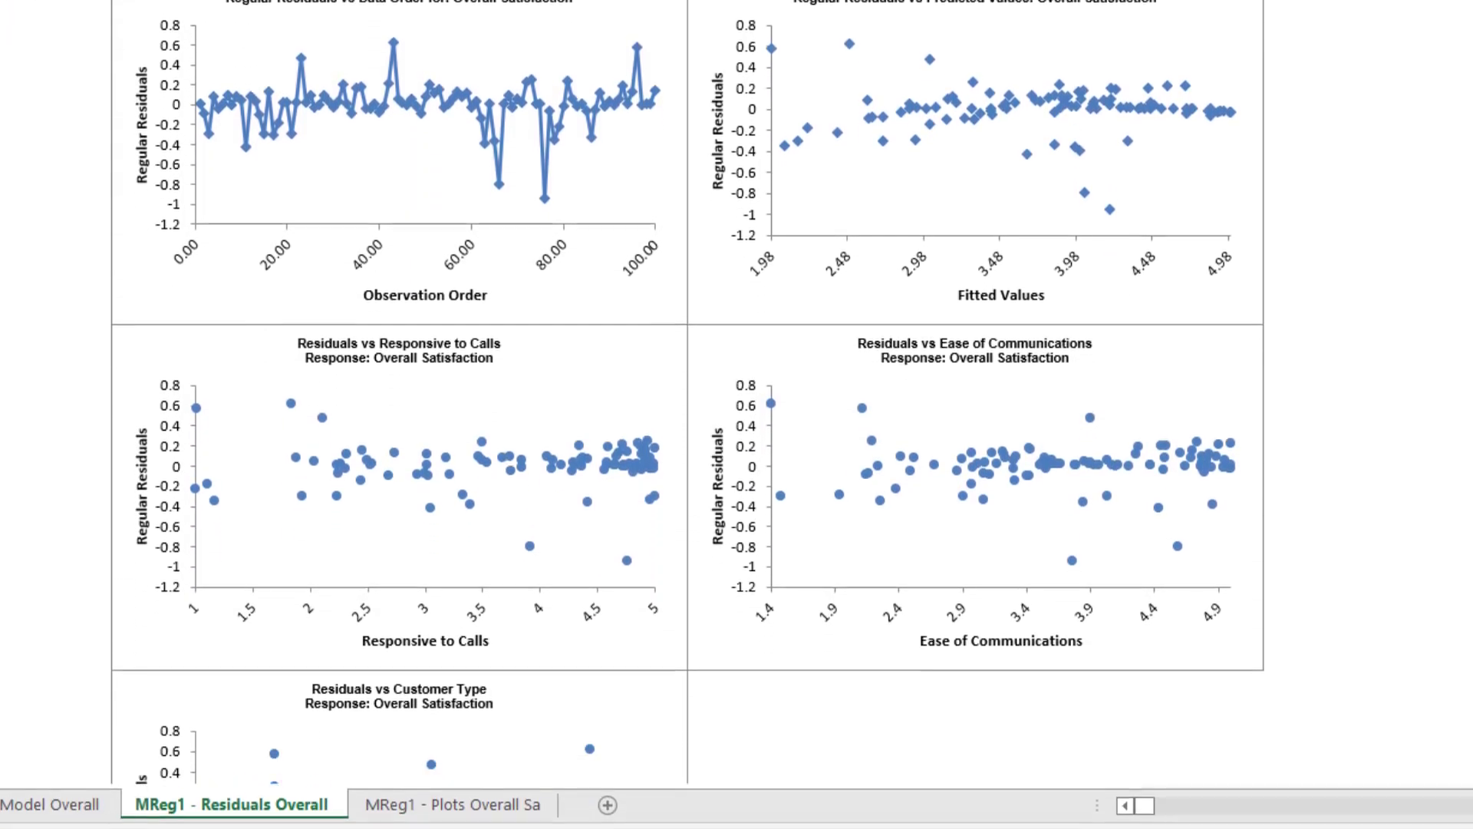
{"action": "scroll", "coordinate": [736, 414], "scroll_direction": "down", "scroll_amount": 3}
{"action": "scroll", "coordinate": [736, 414], "scroll_direction": "down", "scroll_amount": 3}
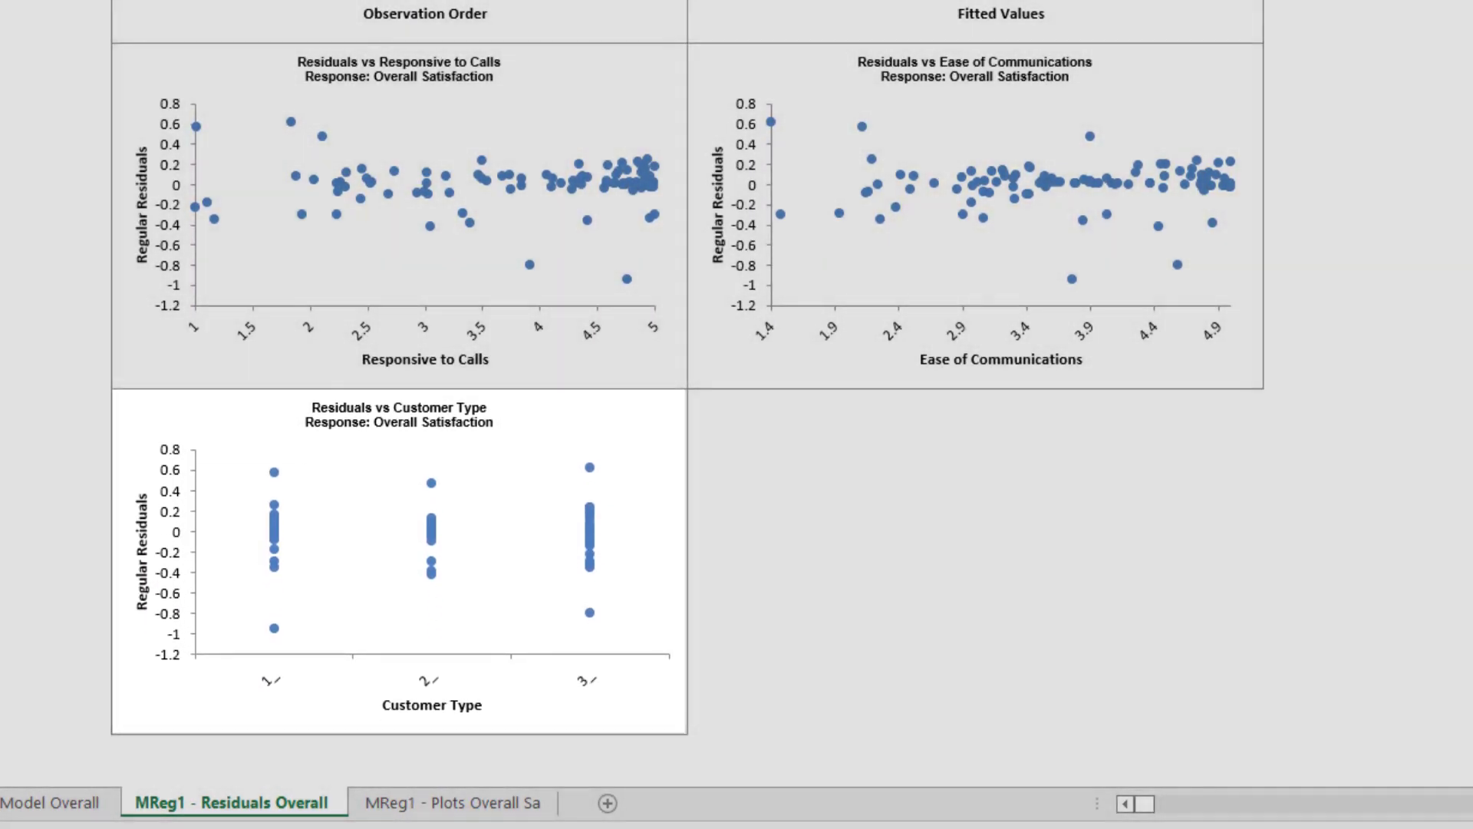
{"action": "scroll", "coordinate": [736, 415], "scroll_direction": "up", "scroll_amount": 8}
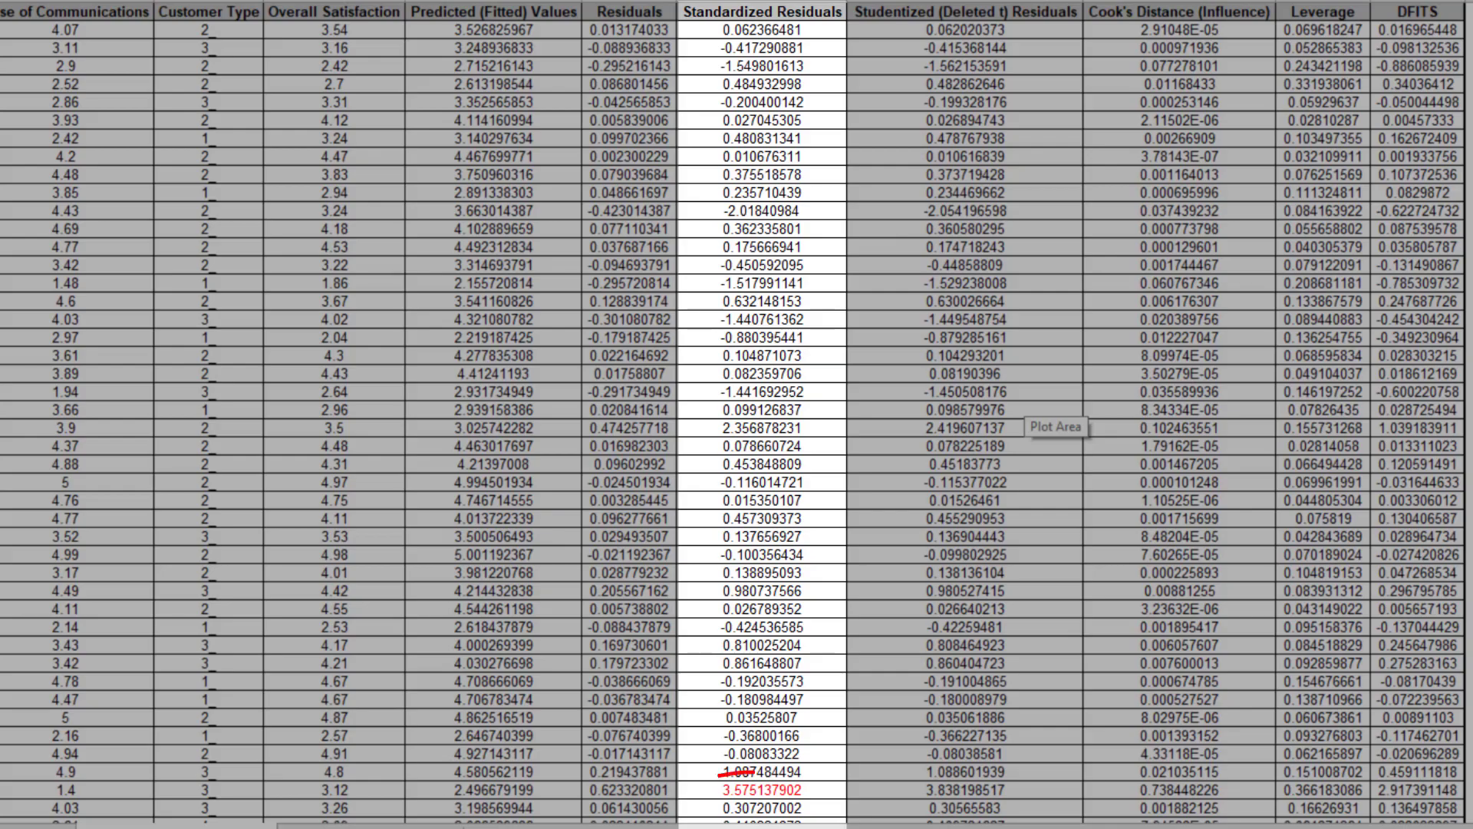
Step: Add filters to the residuals table and show only rows whose Standardized Residuals have a red font
{"action": "left_click", "coordinate": [762, 12]}
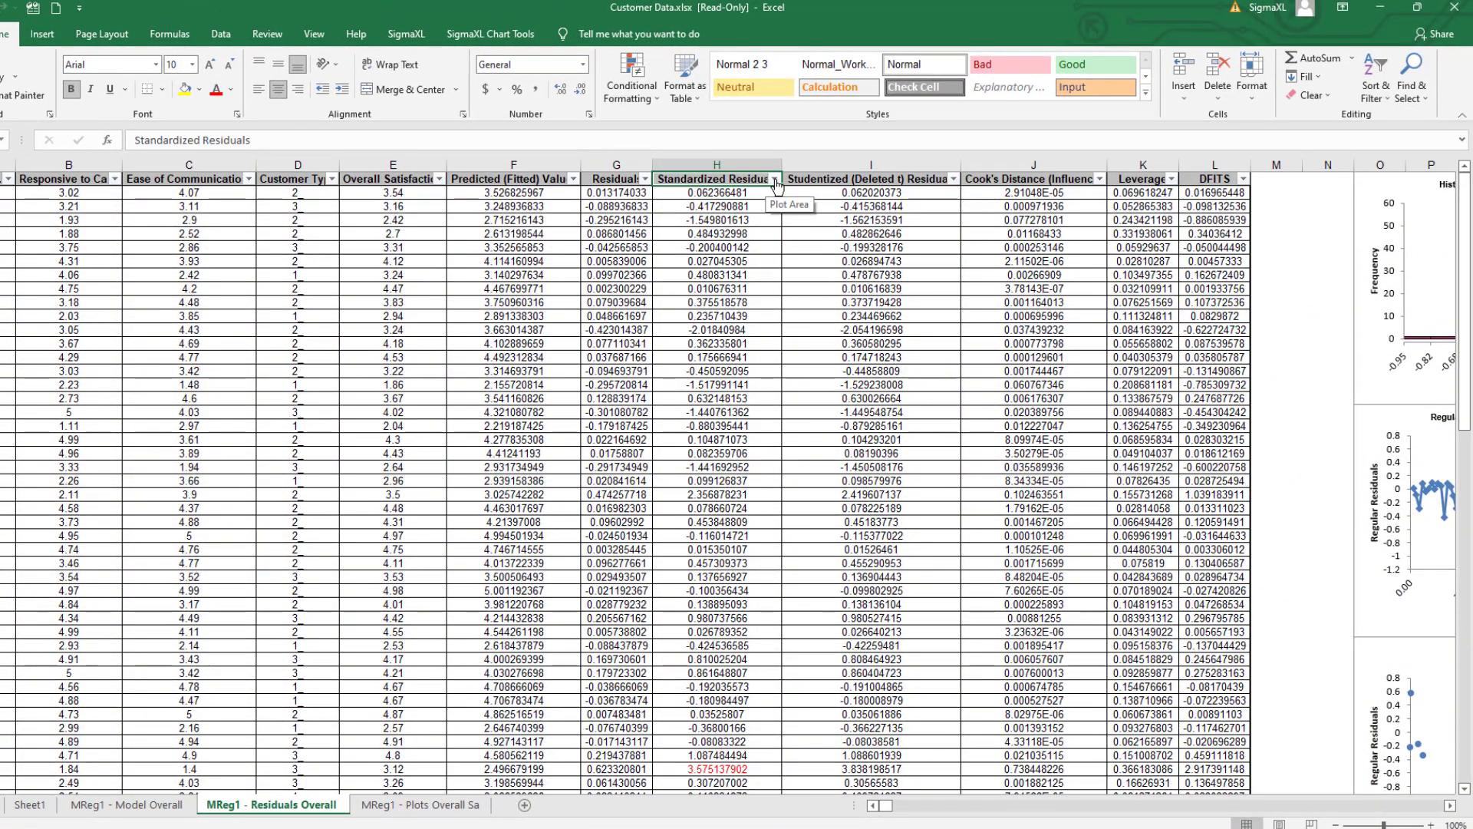
{"action": "left_click", "coordinate": [773, 178]}
{"action": "mouse_move", "coordinate": [784, 302]}
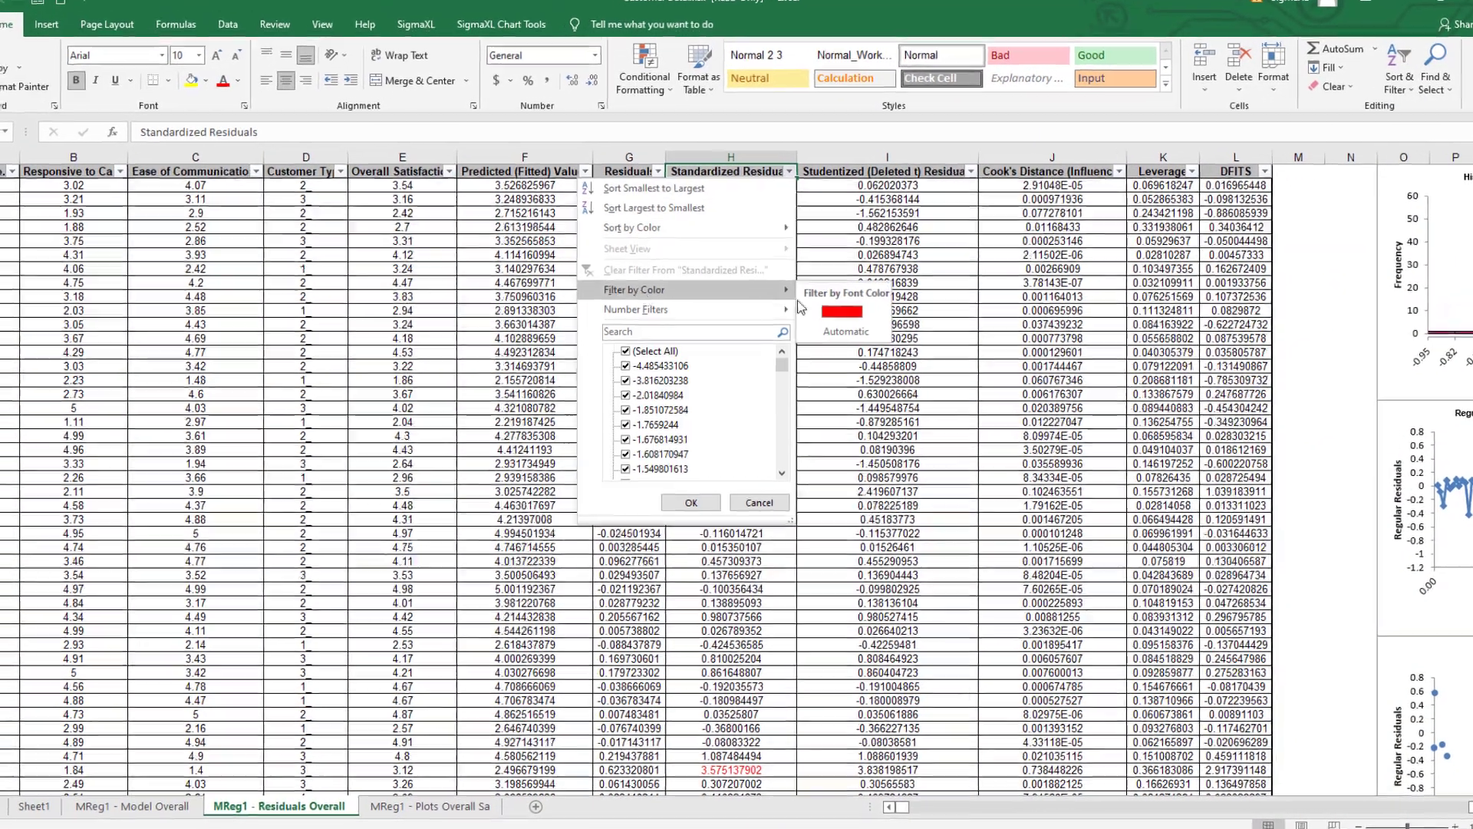
{"action": "left_click", "coordinate": [841, 311]}
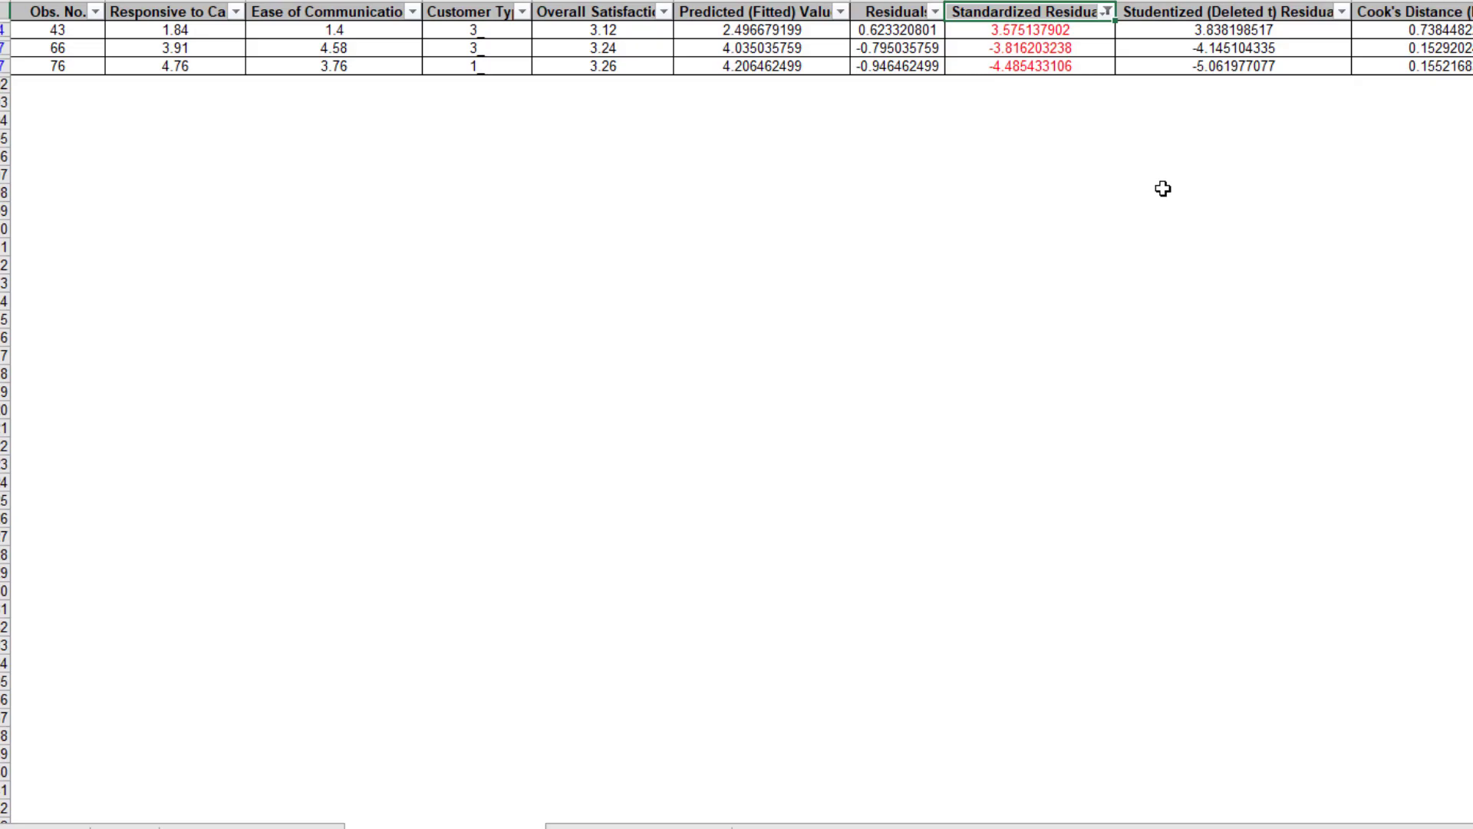
Step: Clear the Standardized Residuals filter and view the remaining residual diagnostics and the model design matrix
{"action": "left_click", "coordinate": [1107, 12]}
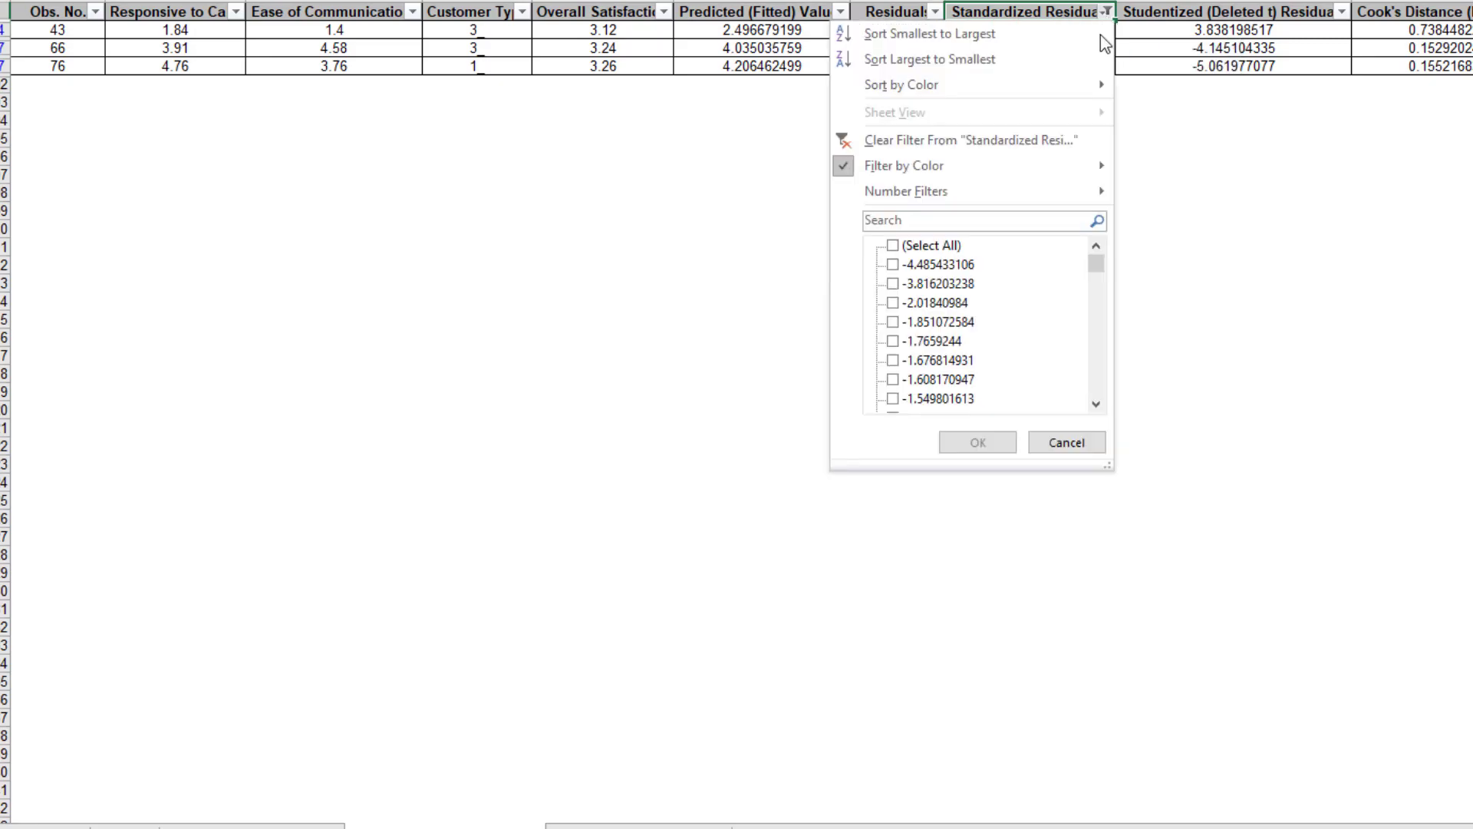
{"action": "left_click", "coordinate": [970, 144]}
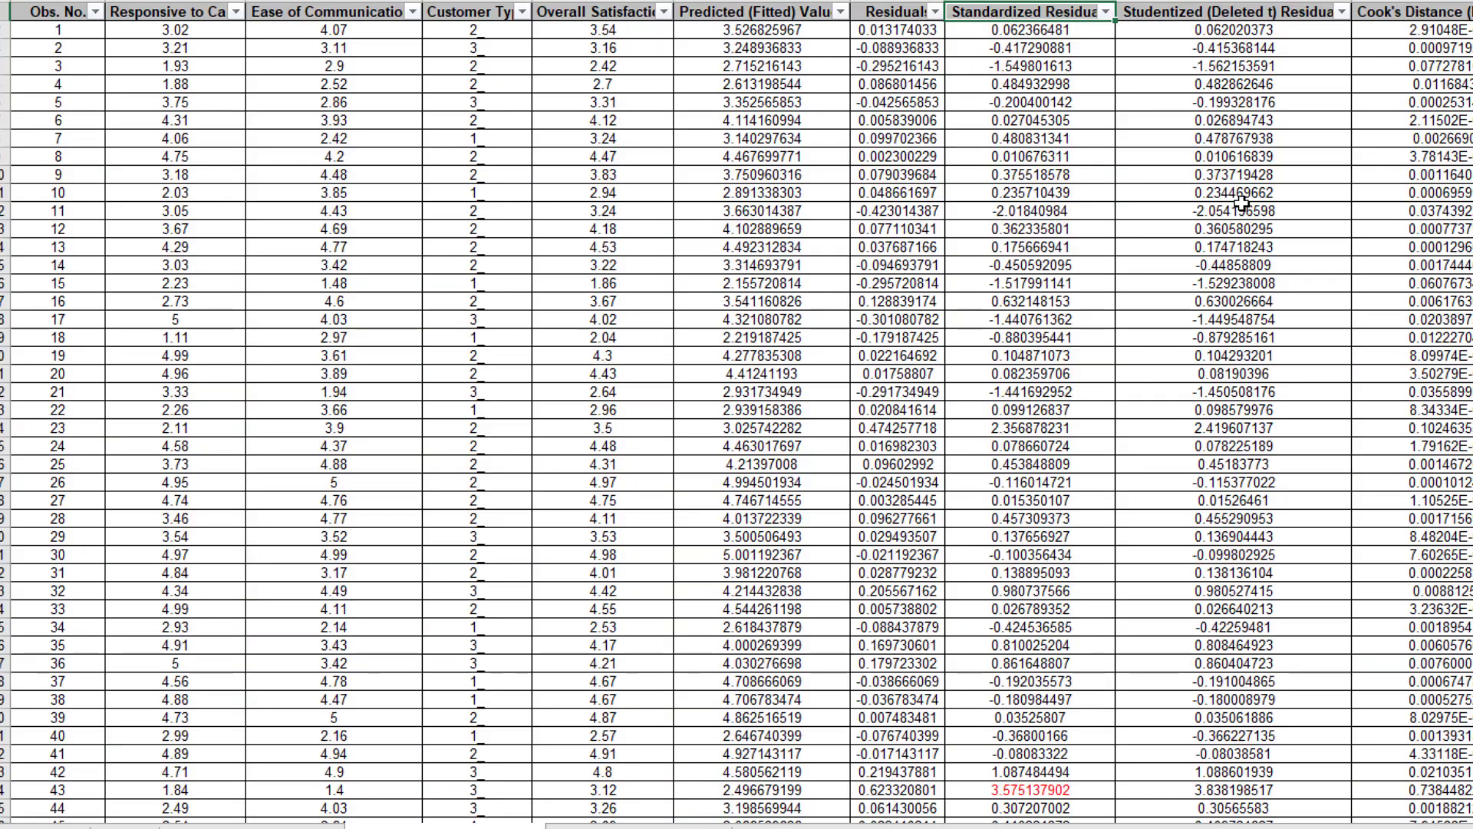
{"action": "scroll", "coordinate": [998, 195], "scroll_direction": "right", "scroll_amount": 2}
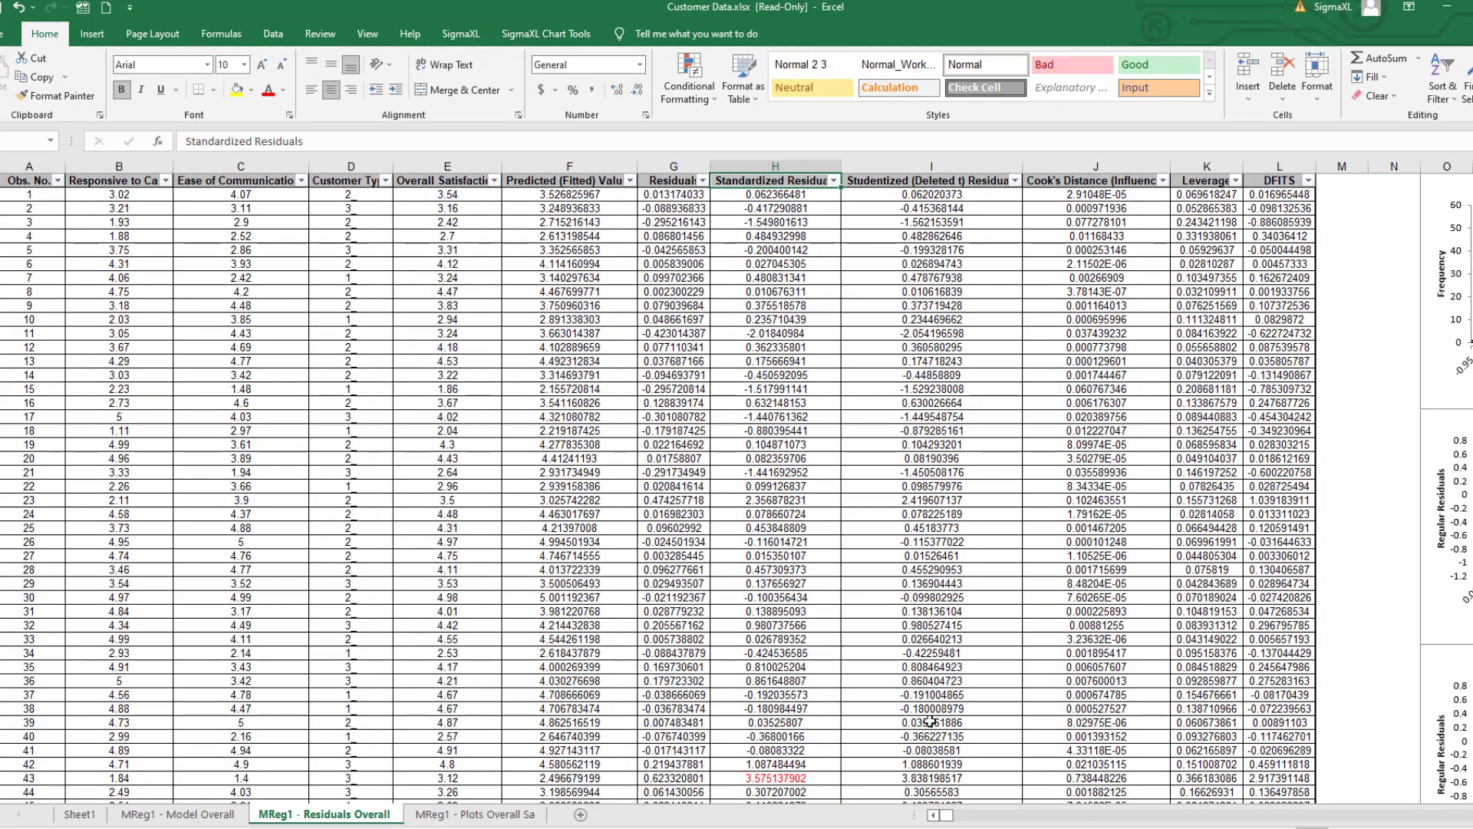
{"action": "scroll", "coordinate": [736, 481], "scroll_direction": "right", "scroll_amount": 15}
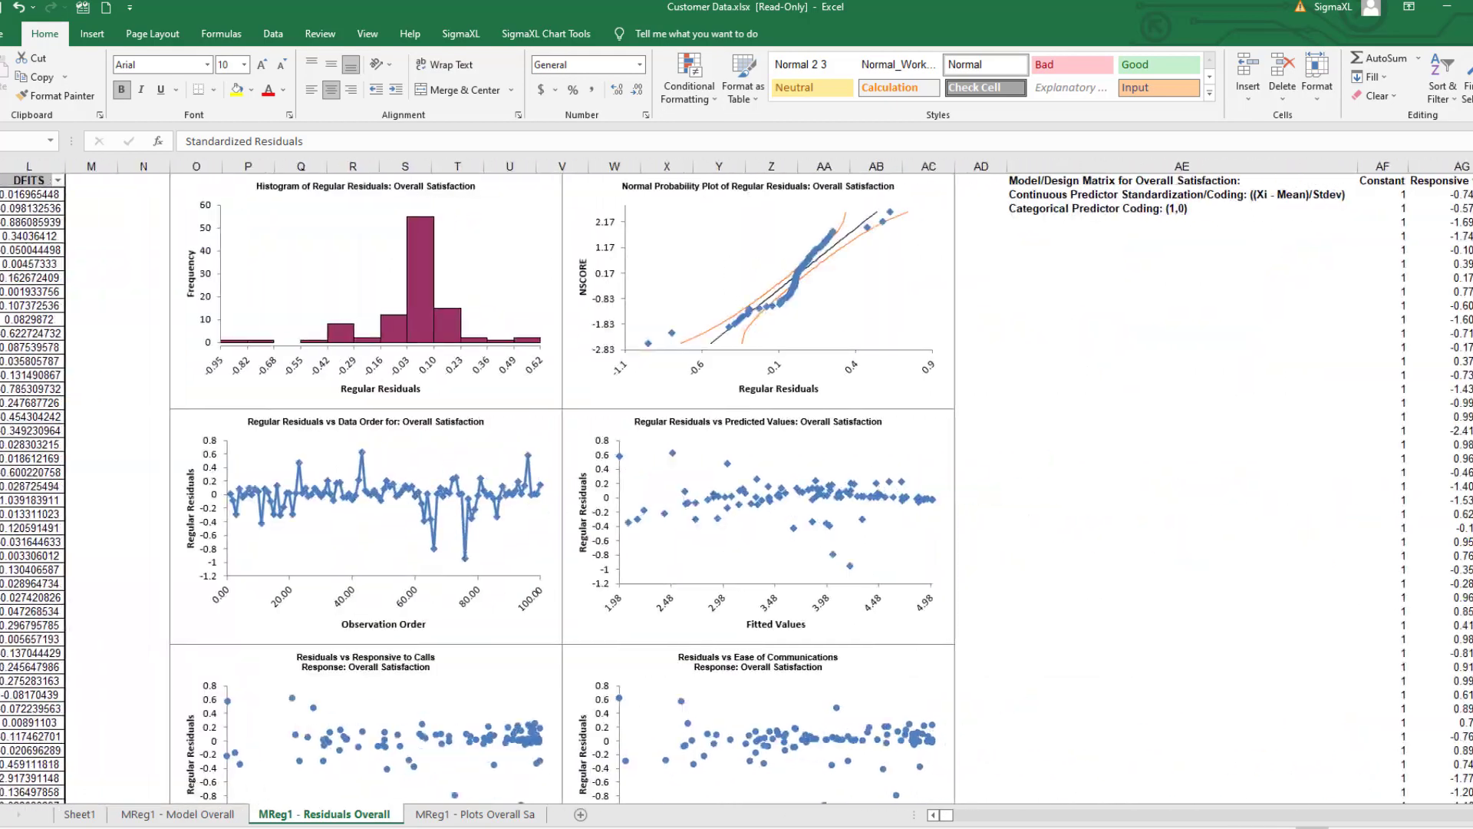
{"action": "scroll", "coordinate": [737, 481], "scroll_direction": "right", "scroll_amount": 3}
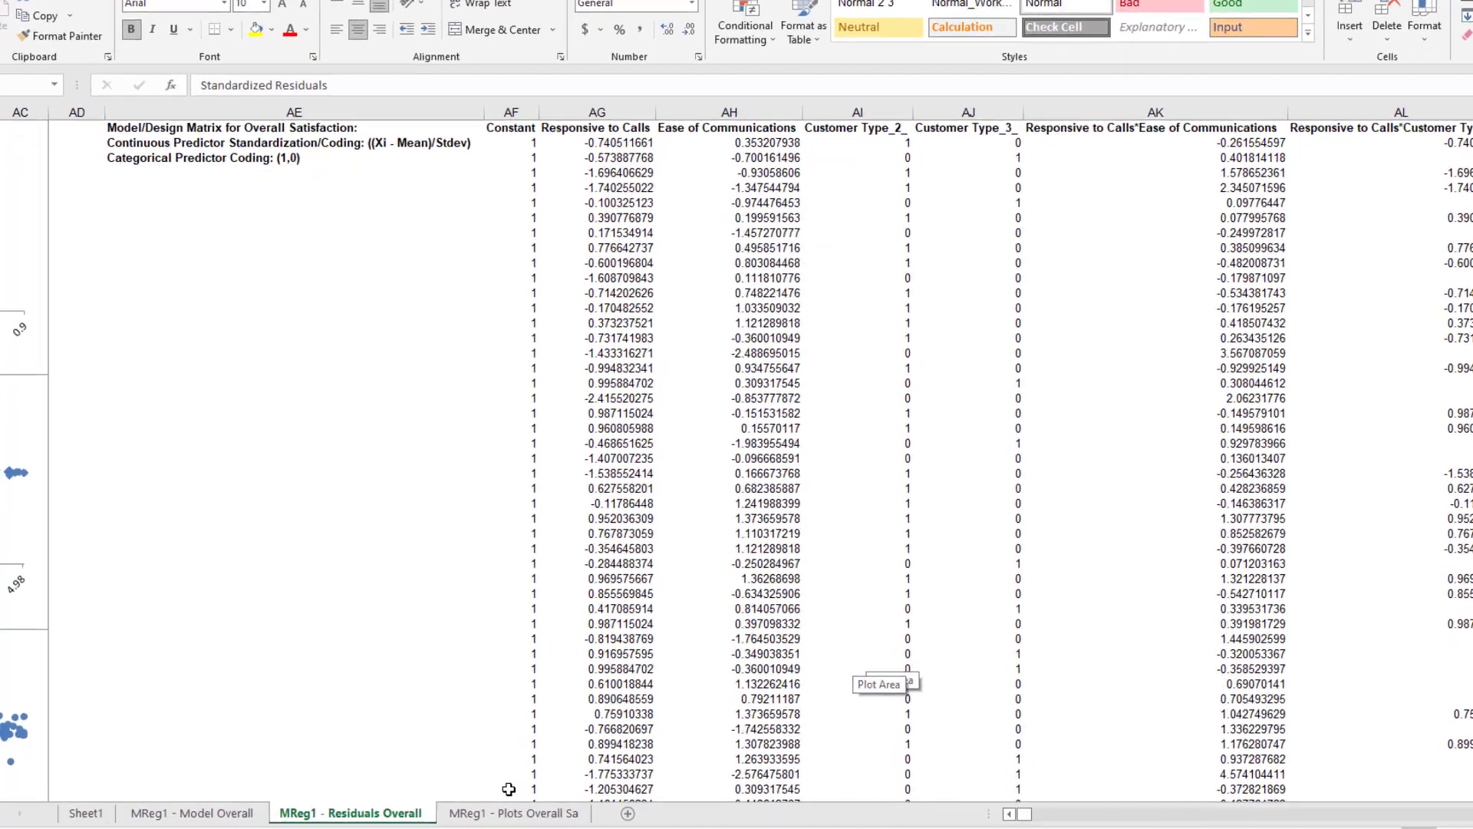
Step: Review the main effects and interaction plots on the MReg1 - Plots sheet
{"action": "left_click", "coordinate": [691, 809]}
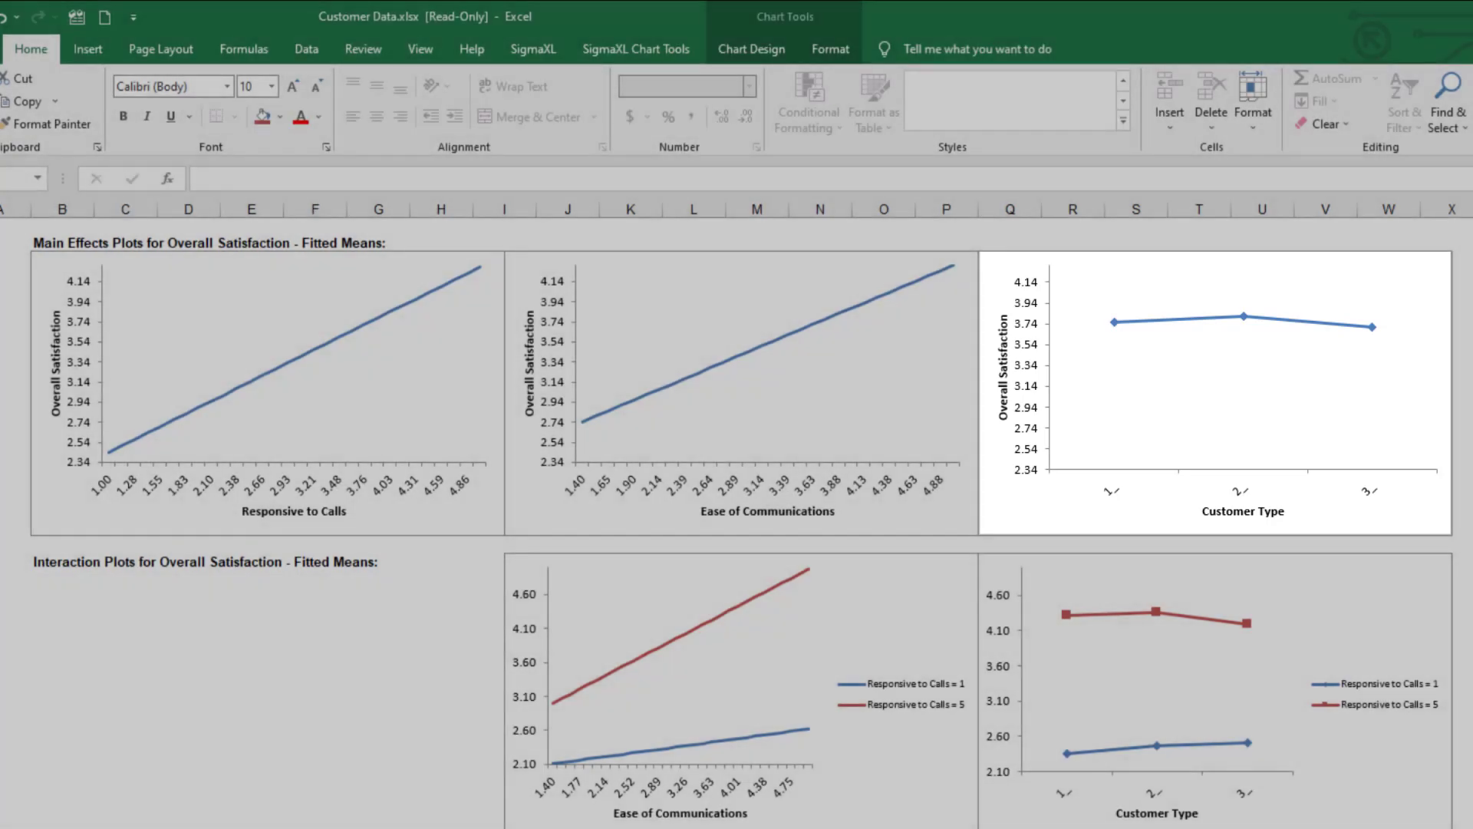
{"action": "scroll", "coordinate": [737, 522], "scroll_direction": "down", "scroll_amount": 7}
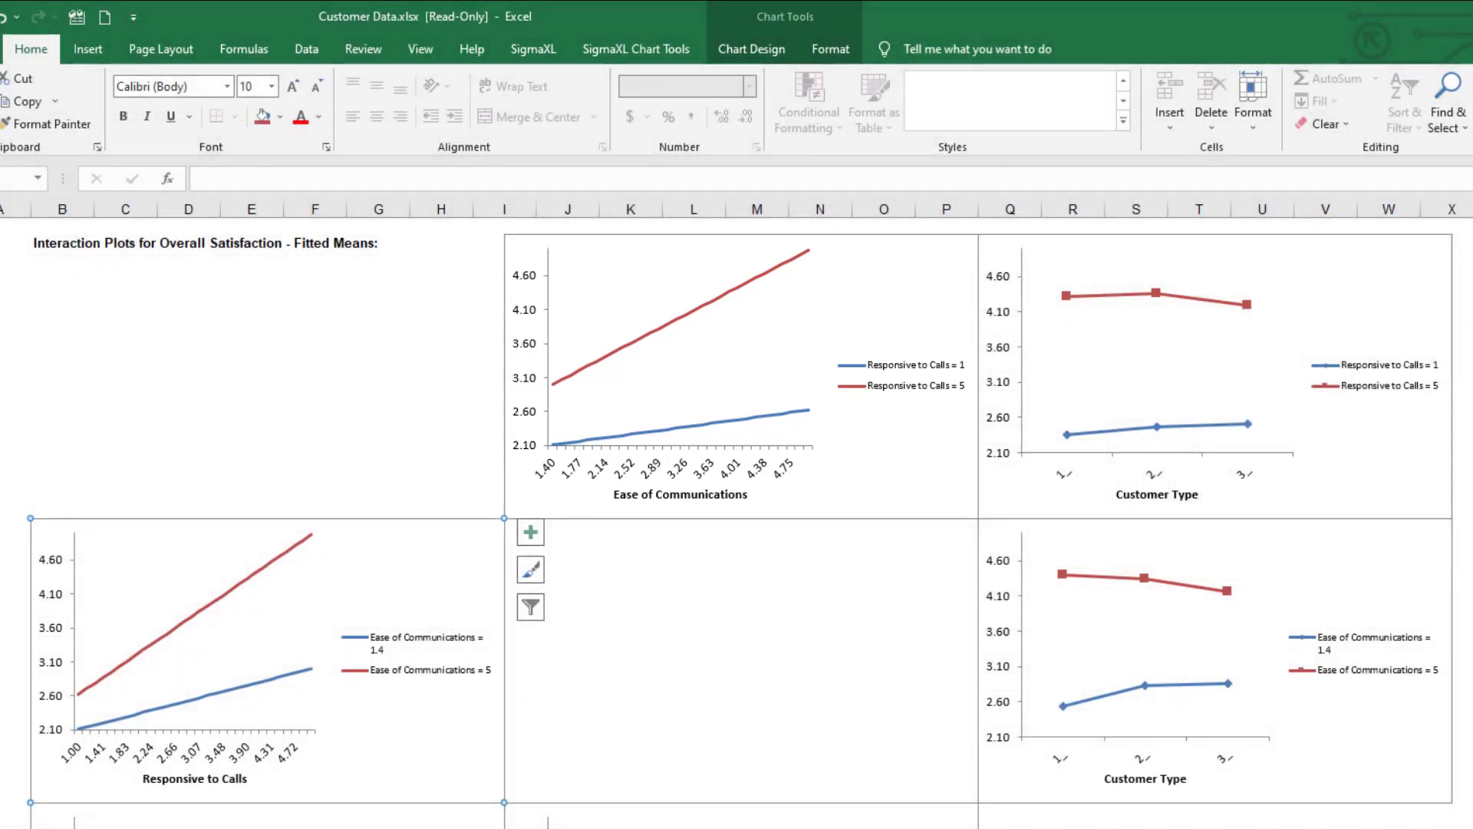
{"action": "scroll", "coordinate": [737, 522], "scroll_direction": "down", "scroll_amount": 2}
{"action": "scroll", "coordinate": [737, 522], "scroll_direction": "down", "scroll_amount": 1}
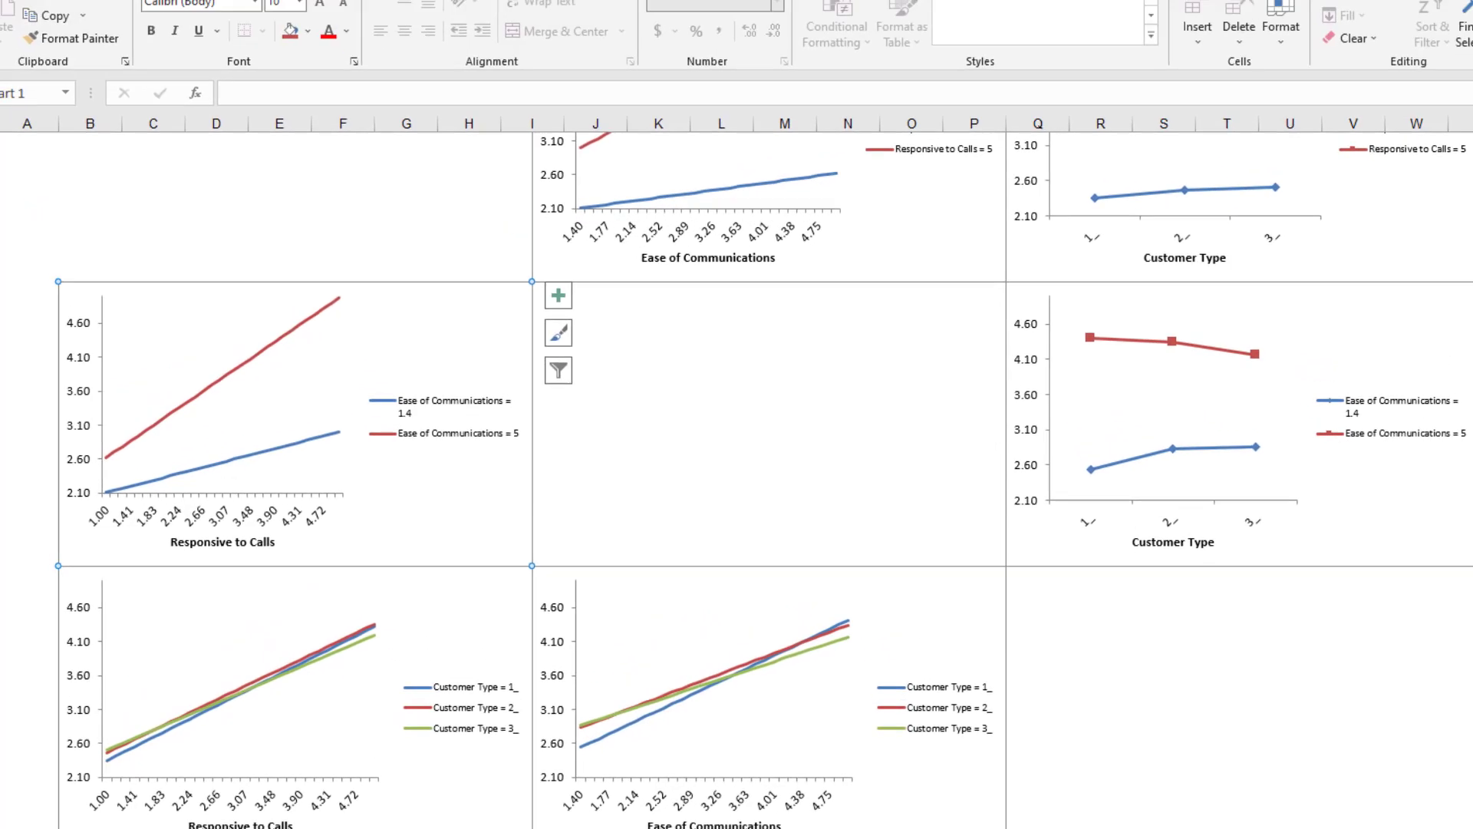
Step: Recall the Advanced Multiple Regression dialog and enable Stepwise/Best Subsets Regression in its advanced options
{"action": "left_click", "coordinate": [587, 47]}
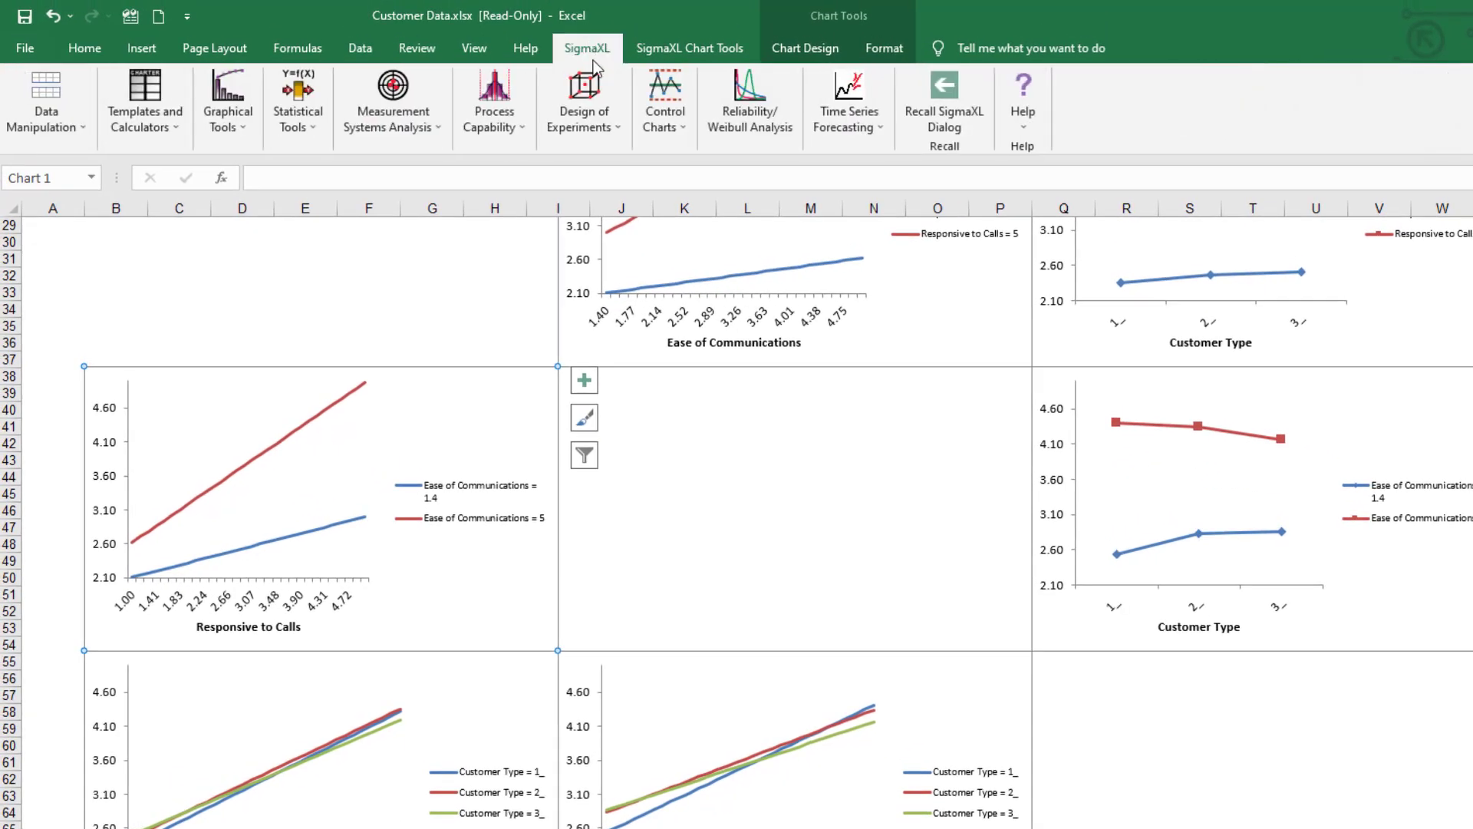
{"action": "left_click", "coordinate": [944, 100]}
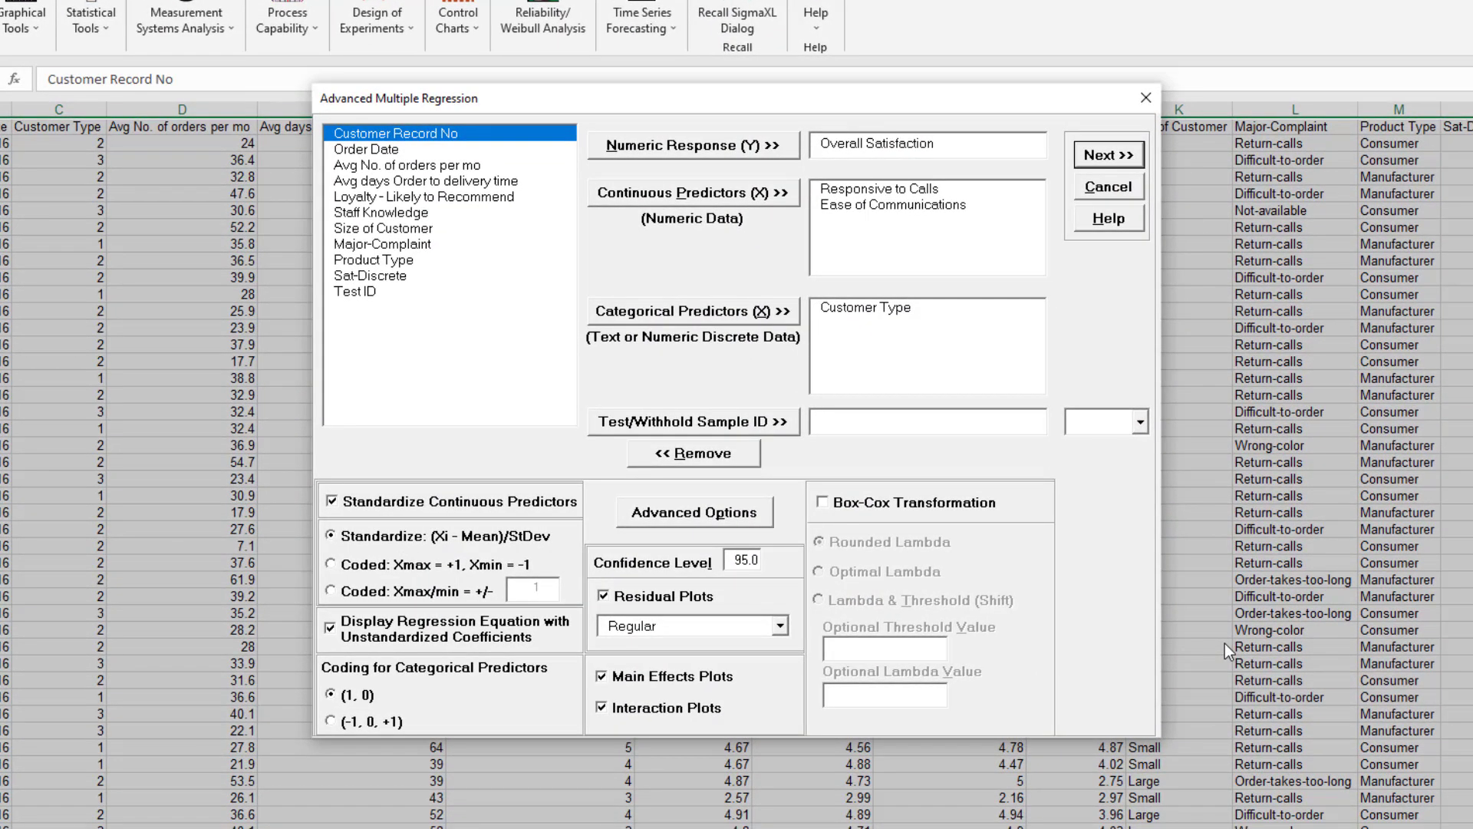
{"action": "left_click", "coordinate": [718, 516]}
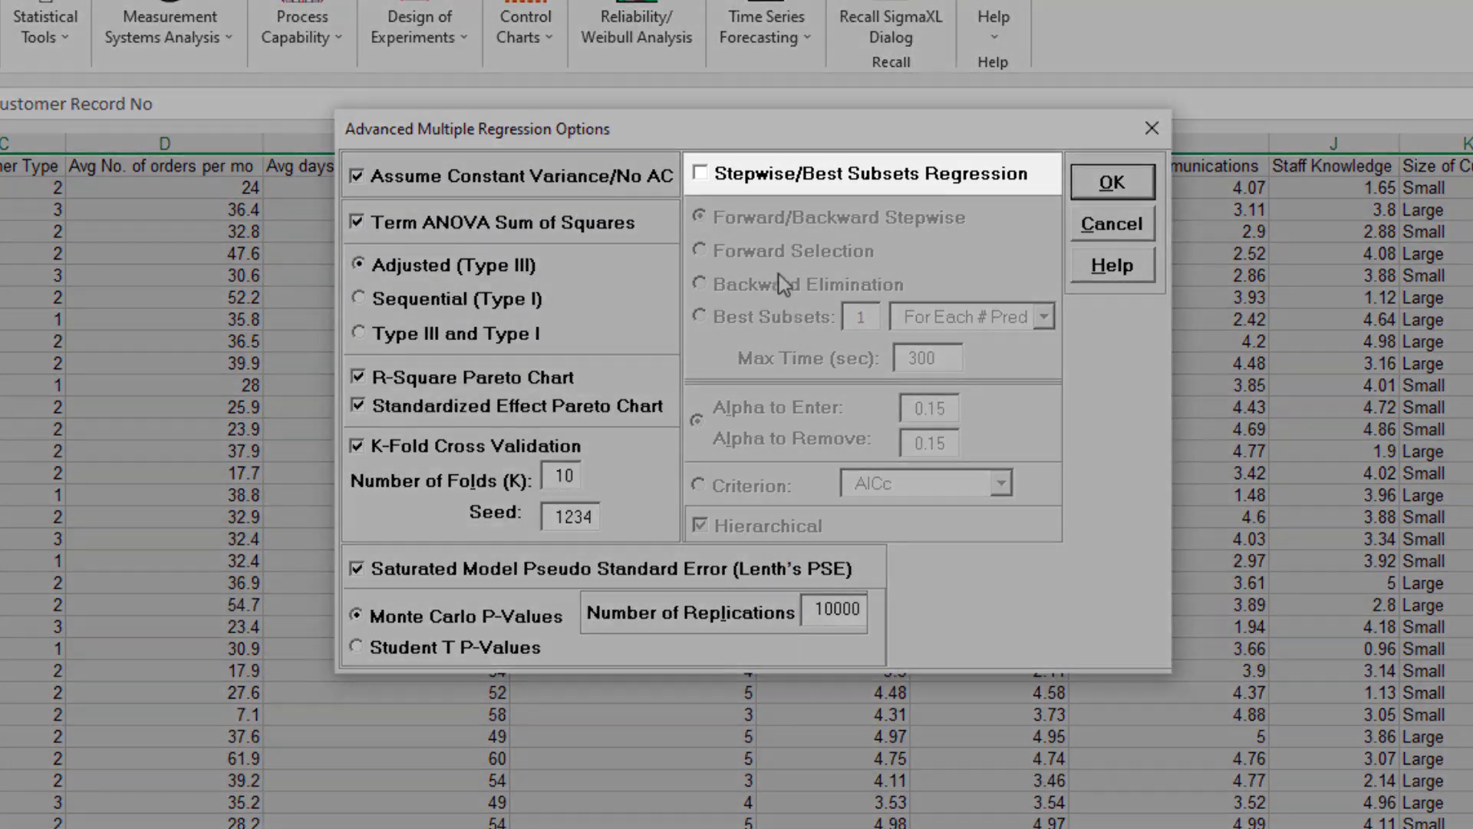
{"action": "left_click", "coordinate": [768, 177]}
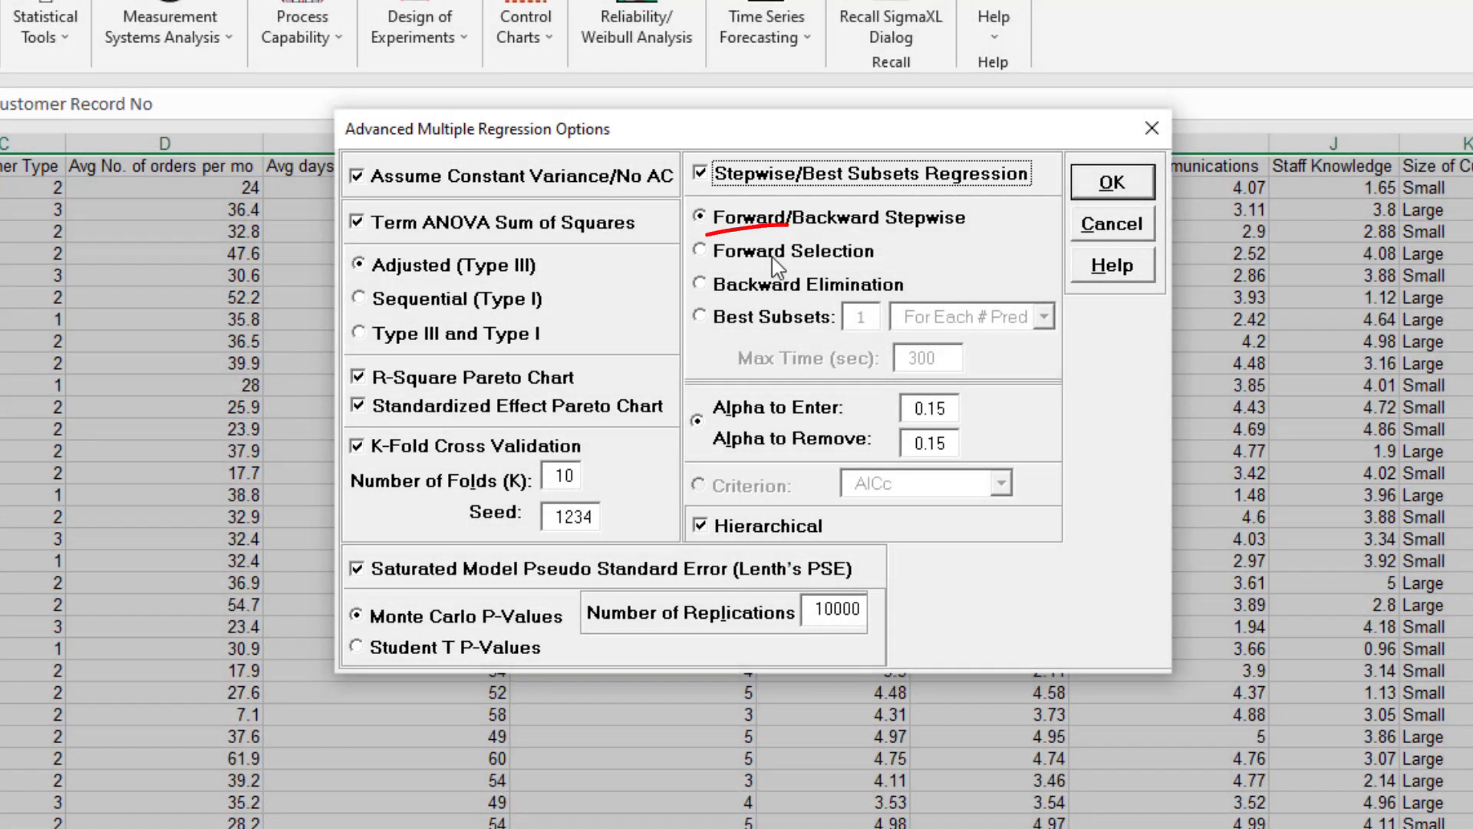
Step: Choose Forward Selection with the R-Square Predicted criterion and run the regression with the already selected model terms
{"action": "left_click", "coordinate": [776, 261]}
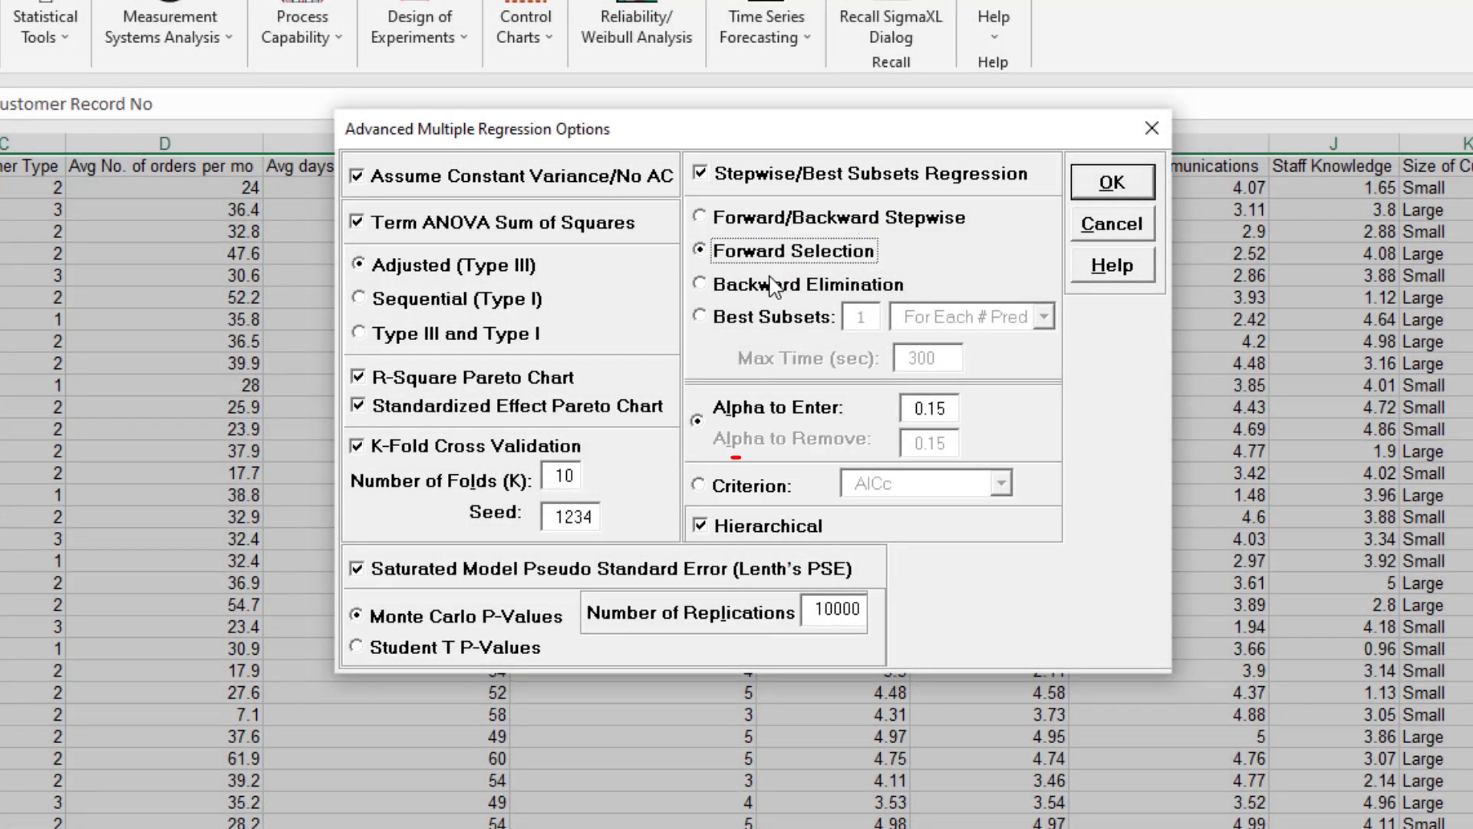
{"action": "left_click", "coordinate": [755, 496]}
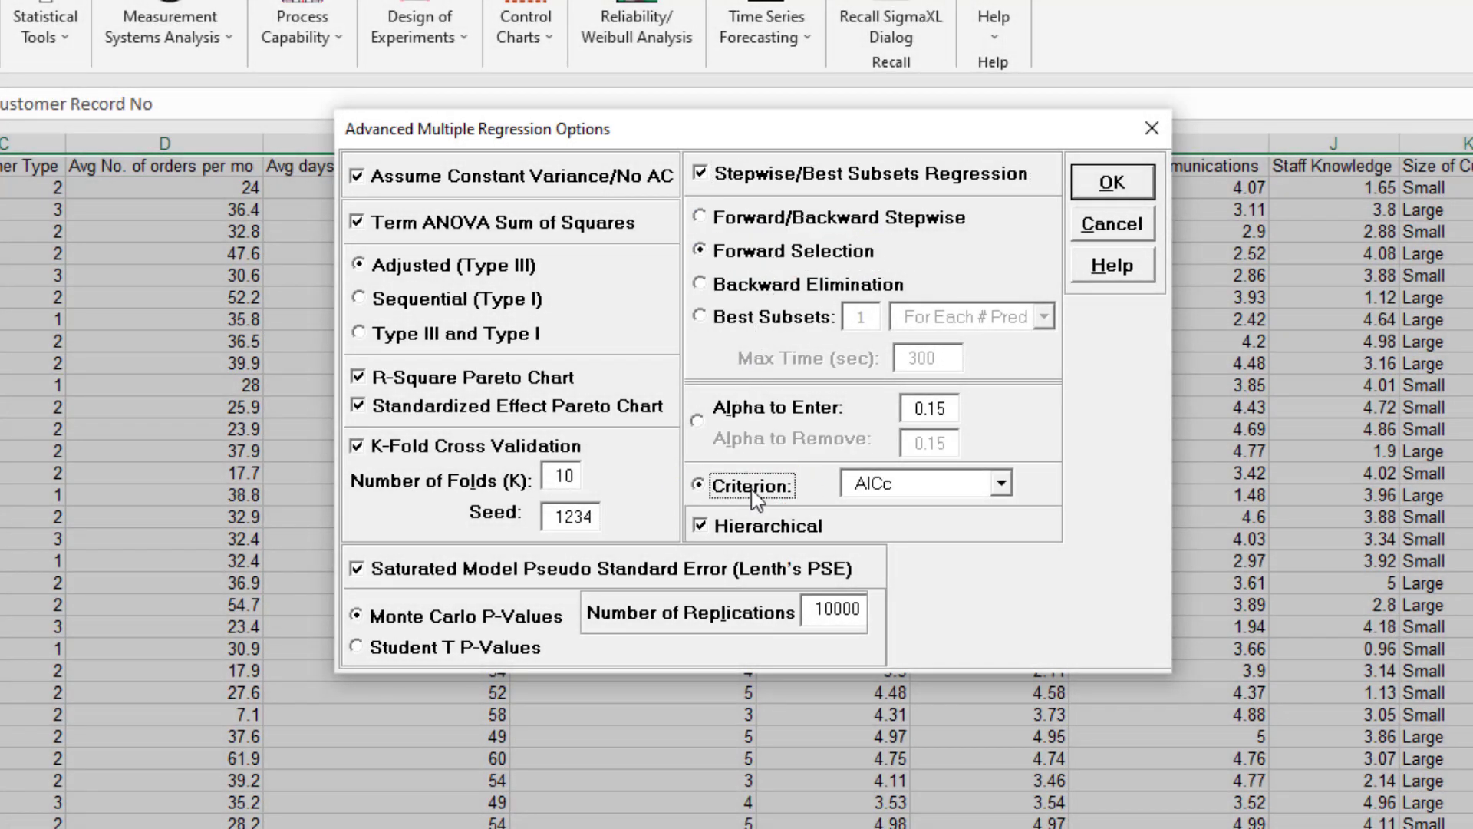
{"action": "left_click", "coordinate": [1001, 484]}
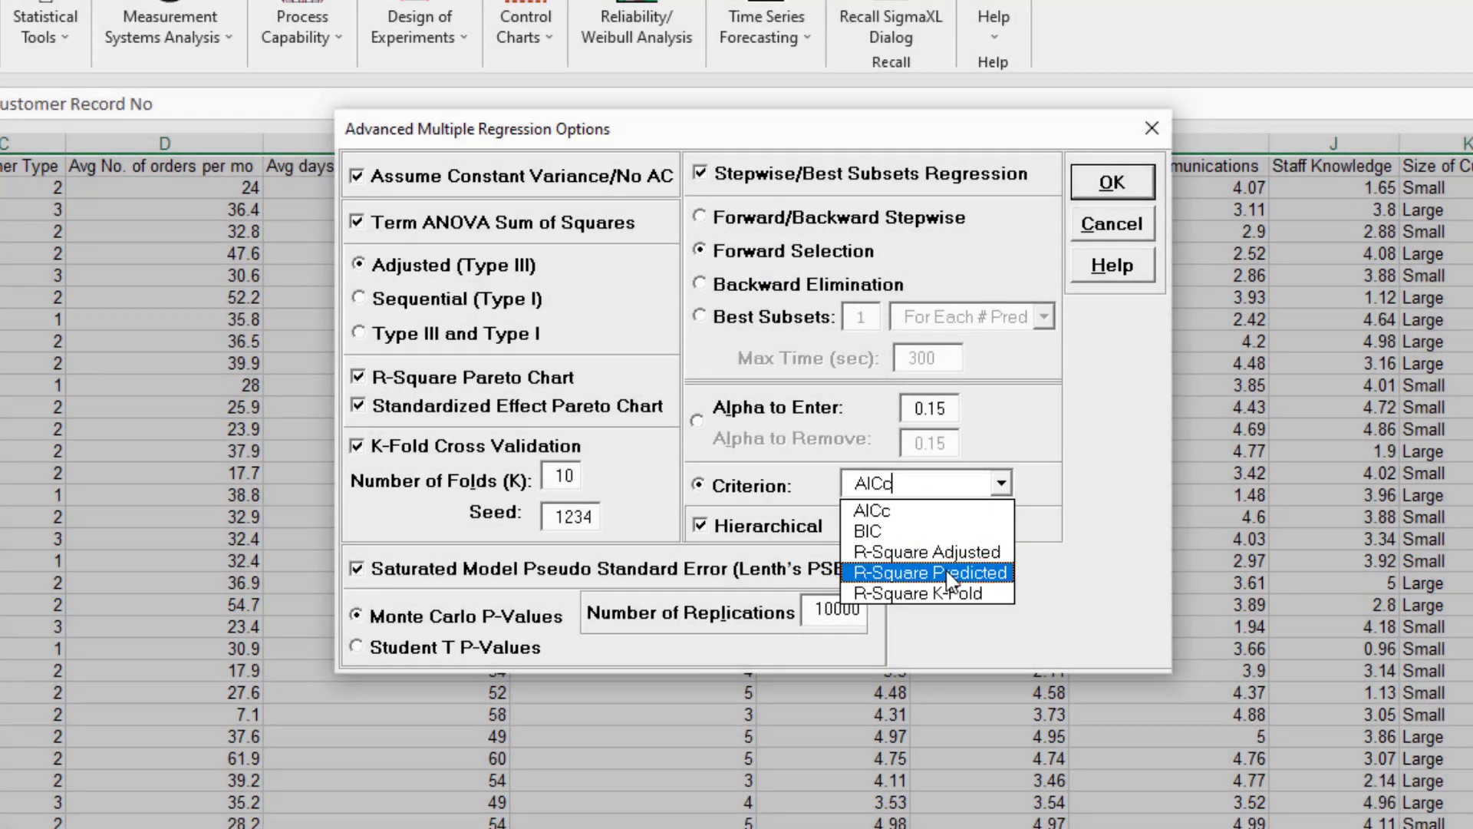
{"action": "left_click", "coordinate": [947, 574]}
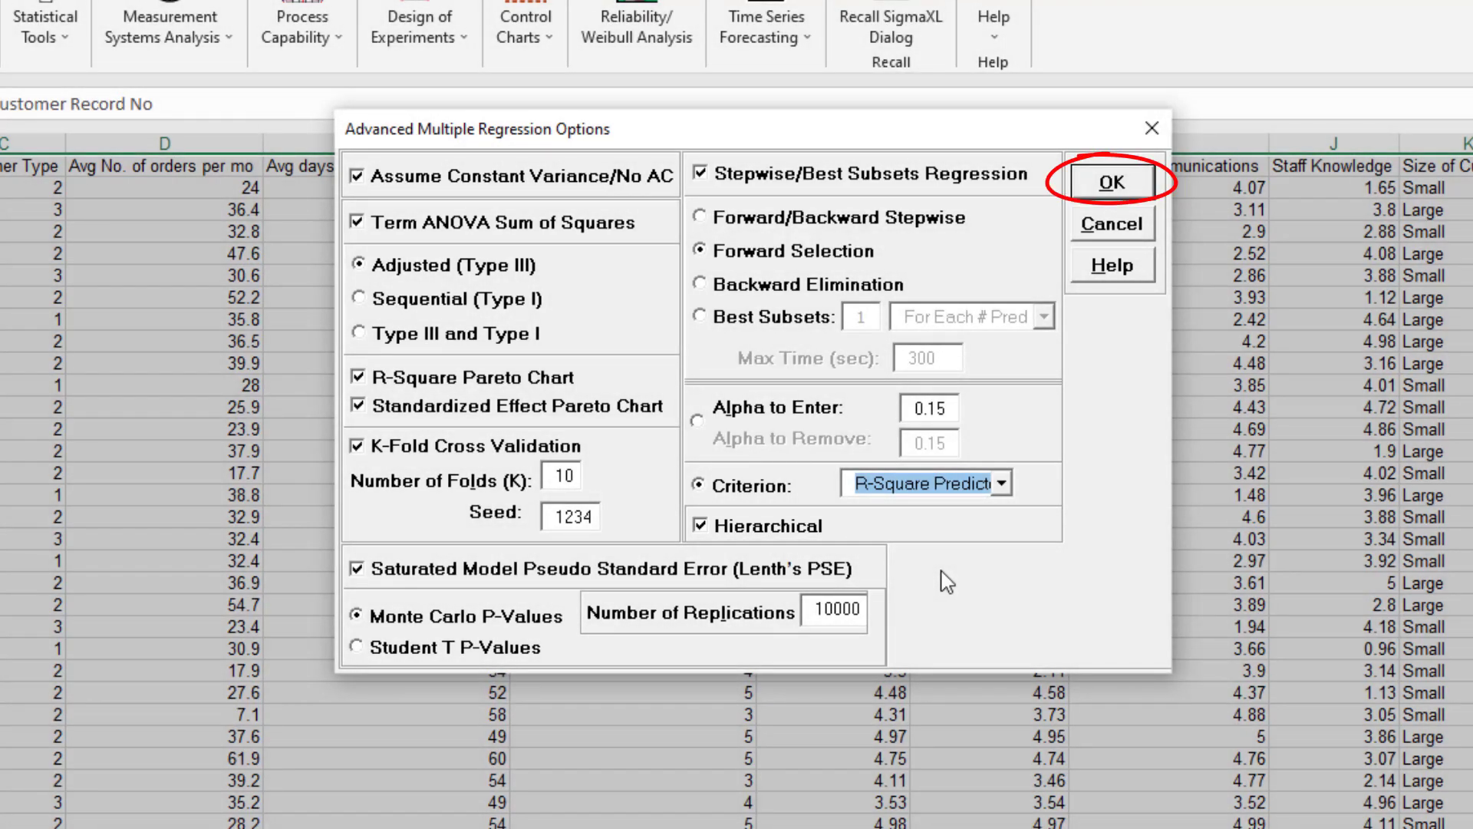
{"action": "left_click", "coordinate": [1109, 184]}
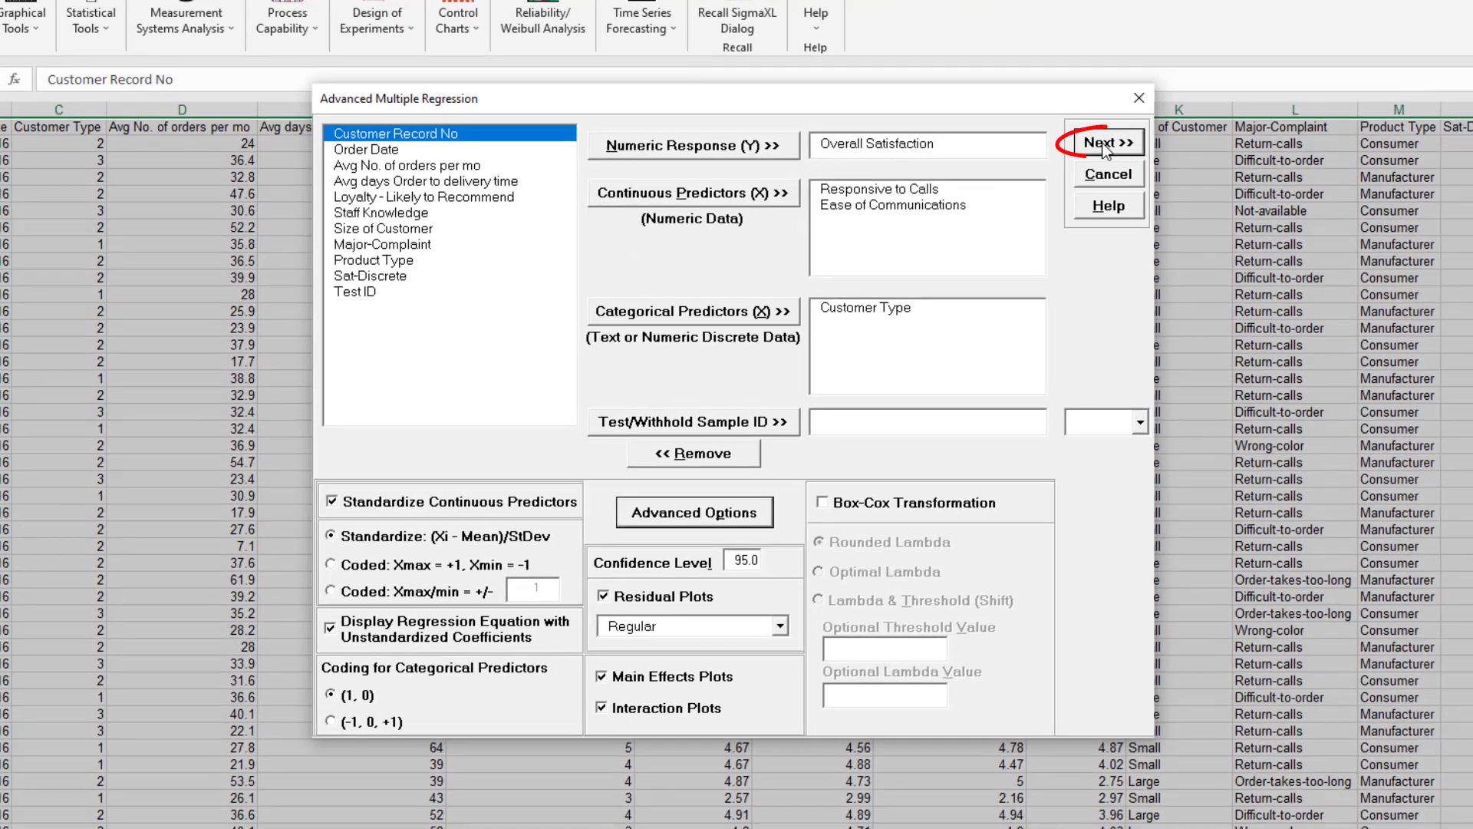
{"action": "left_click", "coordinate": [1105, 144]}
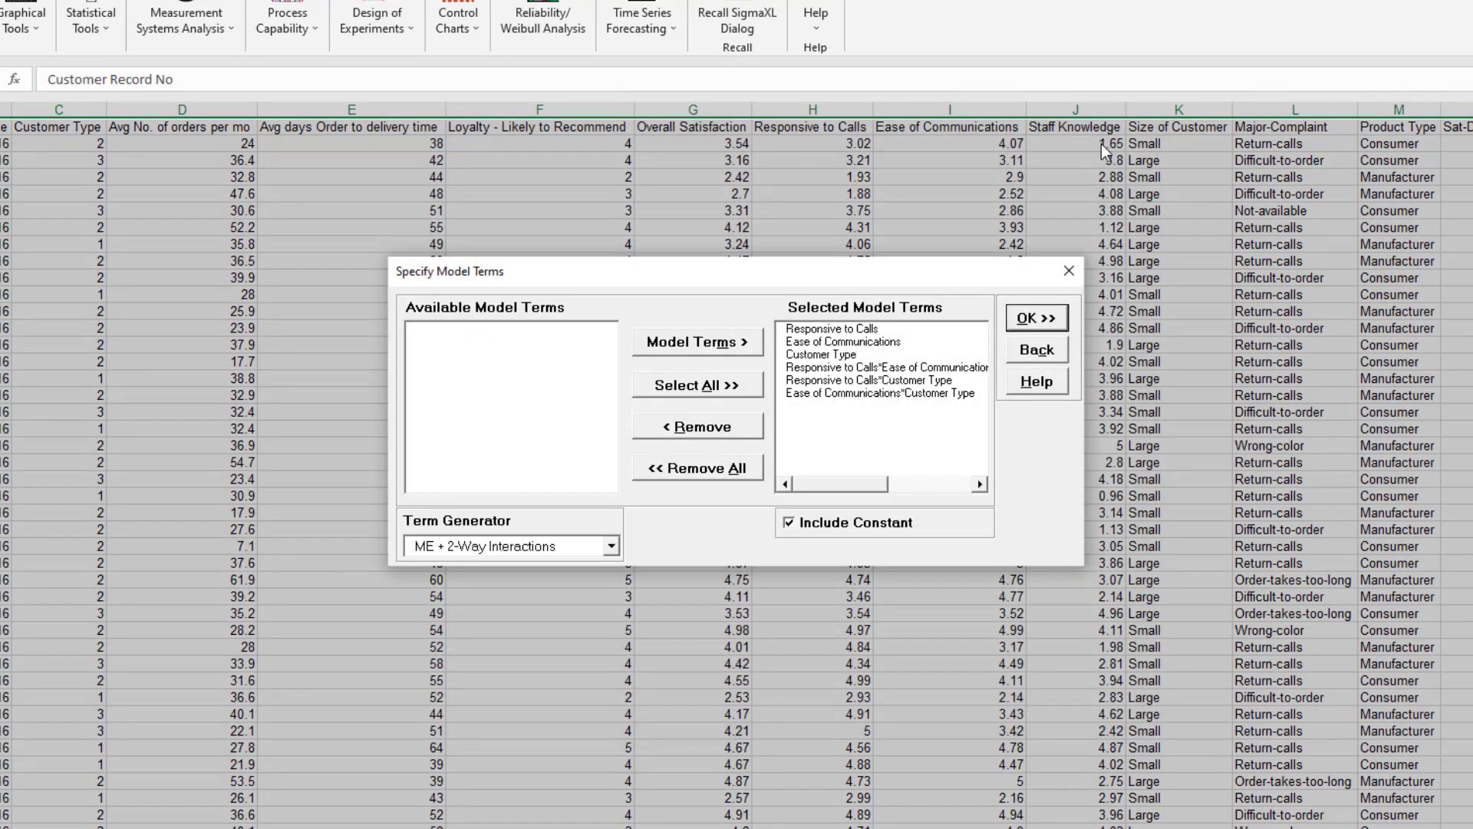
{"action": "left_click", "coordinate": [1007, 322]}
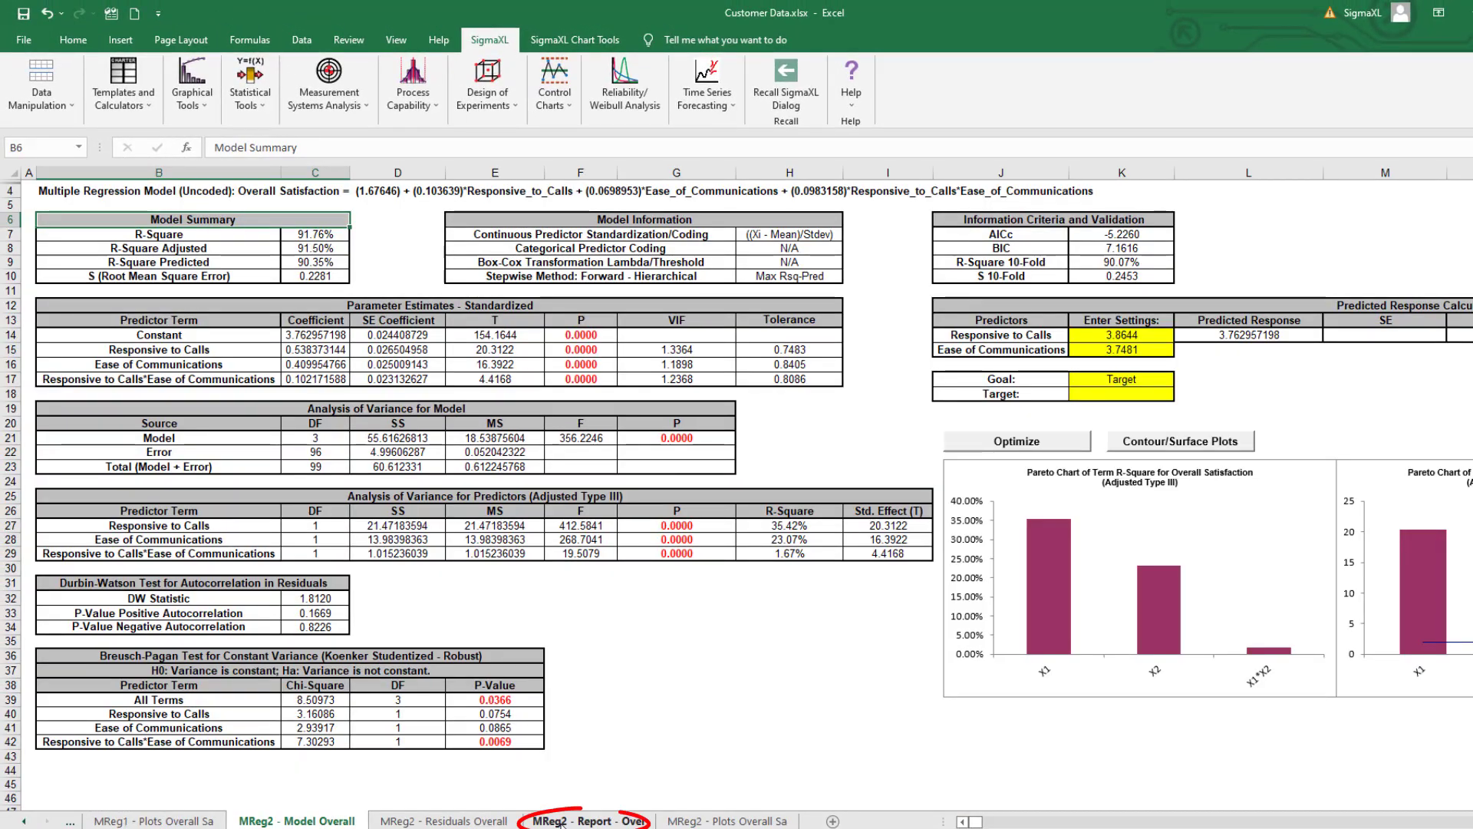
Step: Review the forward selection steps and the model at each step on the MReg2 - Report sheet, then return to the MReg2 model sheet
{"action": "left_click", "coordinate": [561, 823]}
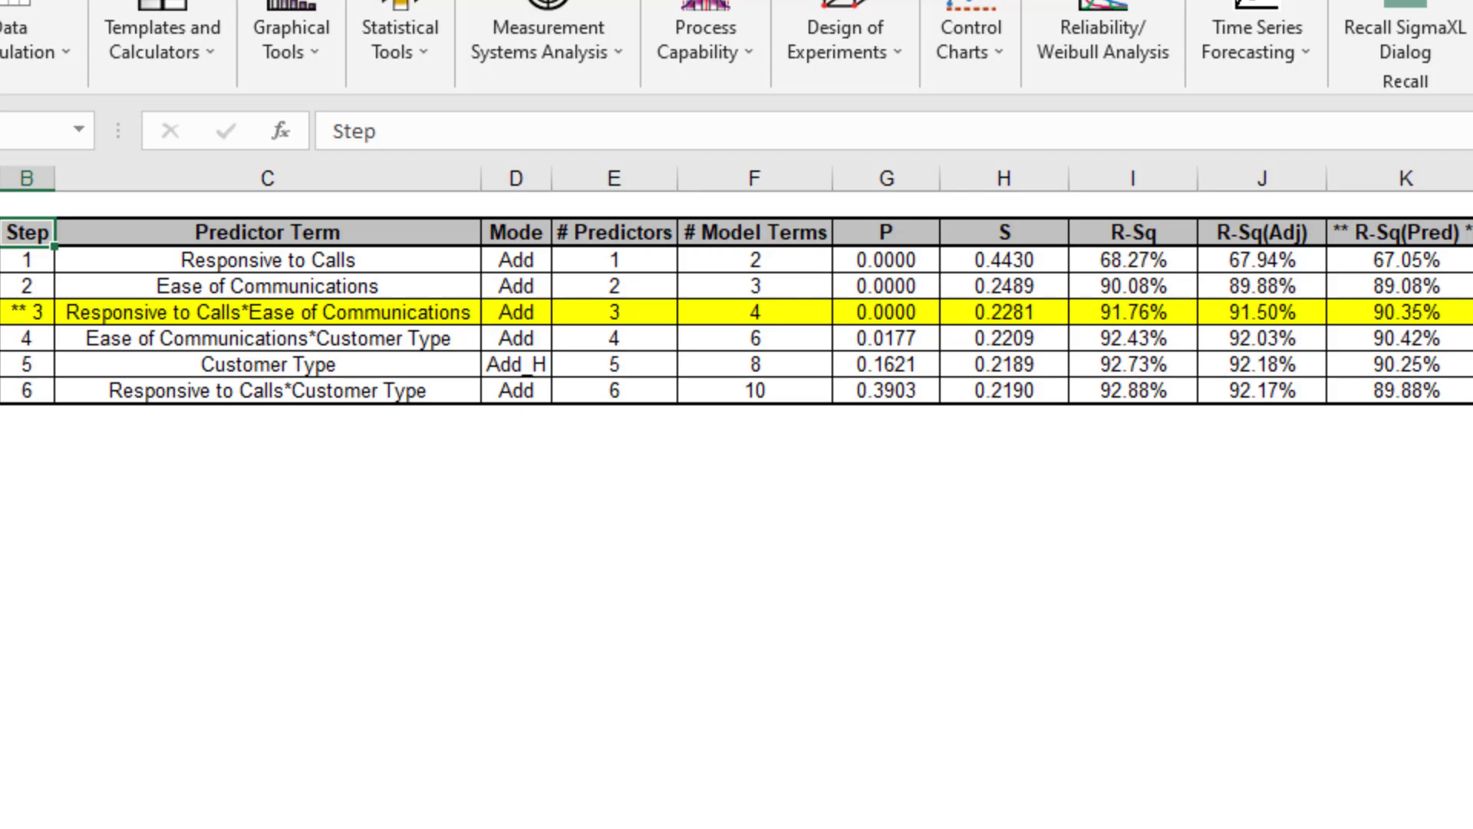
{"action": "scroll", "coordinate": [737, 306], "scroll_direction": "right", "scroll_amount": 15}
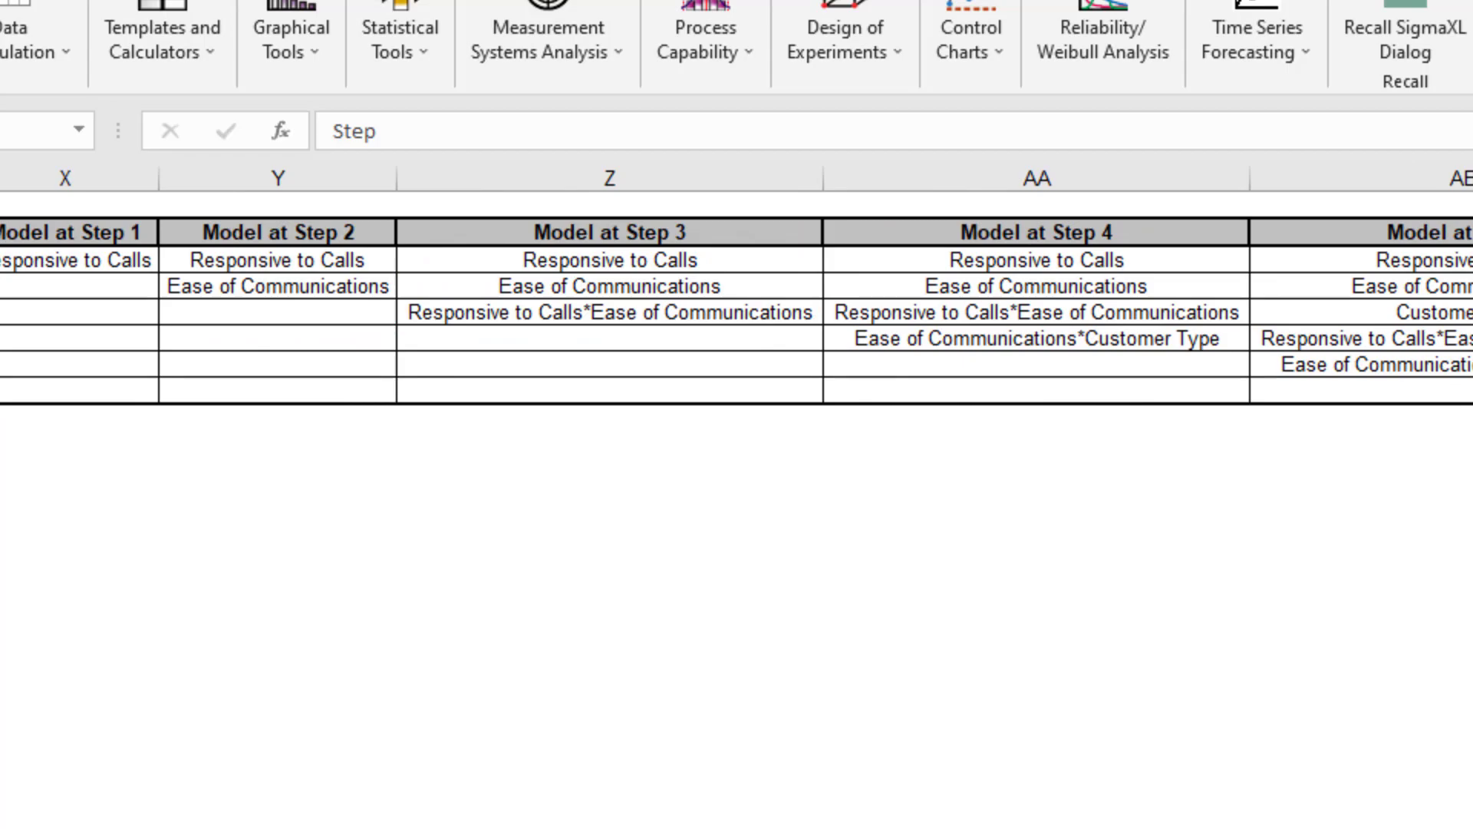
{"action": "scroll", "coordinate": [737, 307], "scroll_direction": "left", "scroll_amount": 15}
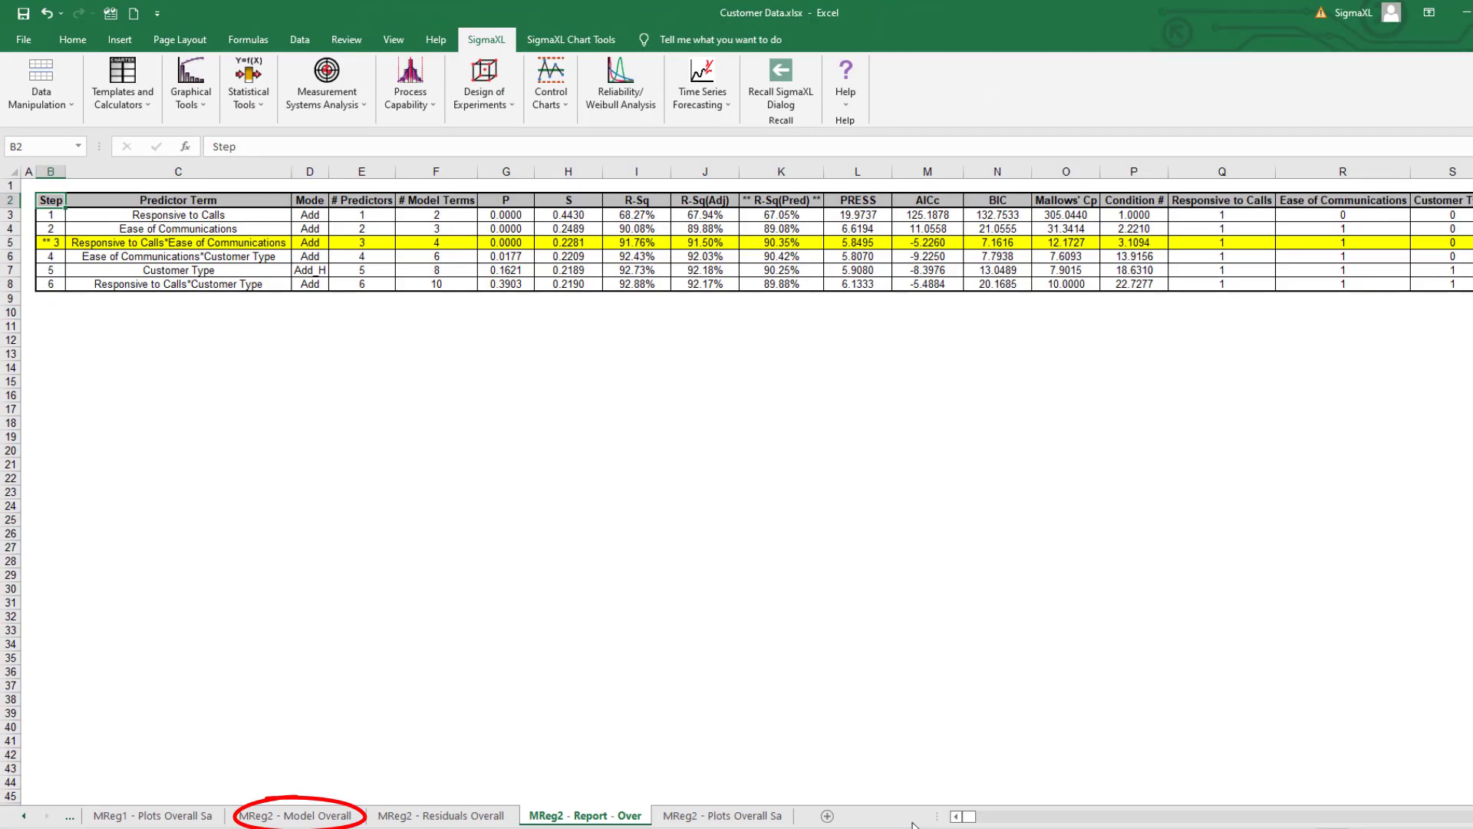
{"action": "key", "text": "ctrl+Page_Up"}
{"action": "key", "text": "ctrl+Page_Up"}
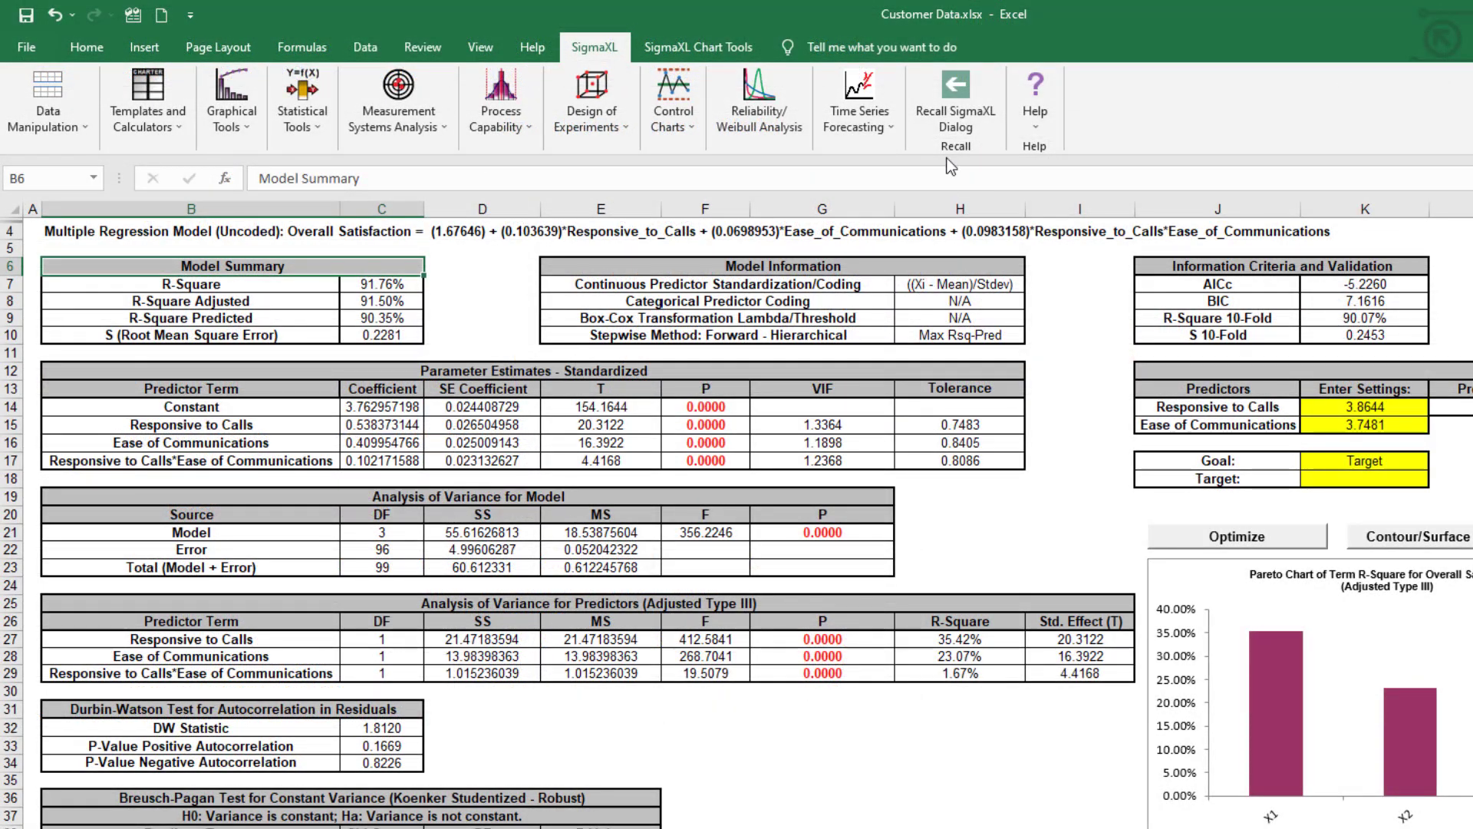
Step: Recall the Advanced Multiple Regression dialog and remove Customer Type from the categorical predictors
{"action": "left_click", "coordinate": [957, 98]}
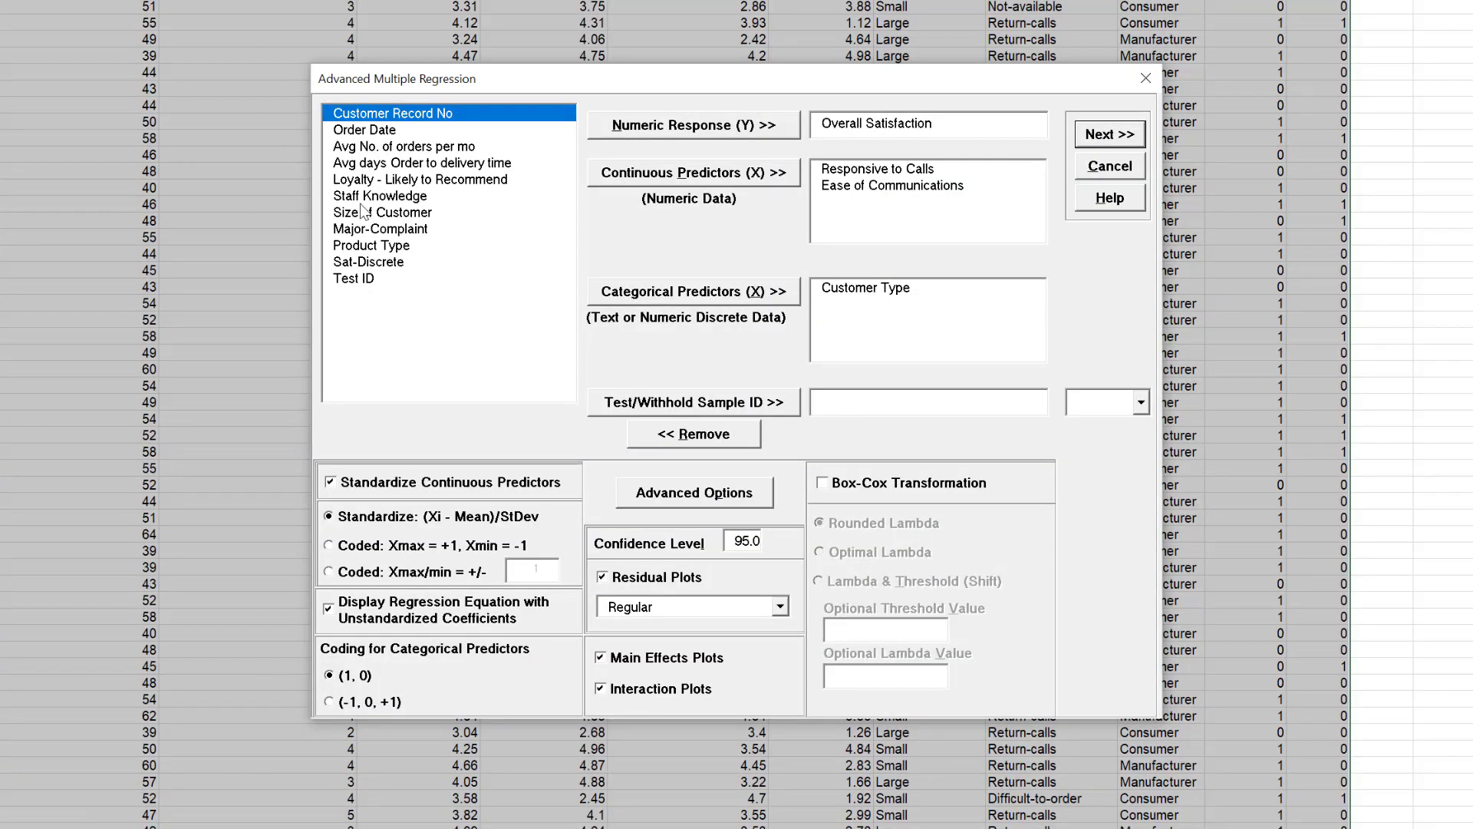
{"action": "left_click", "coordinate": [815, 288]}
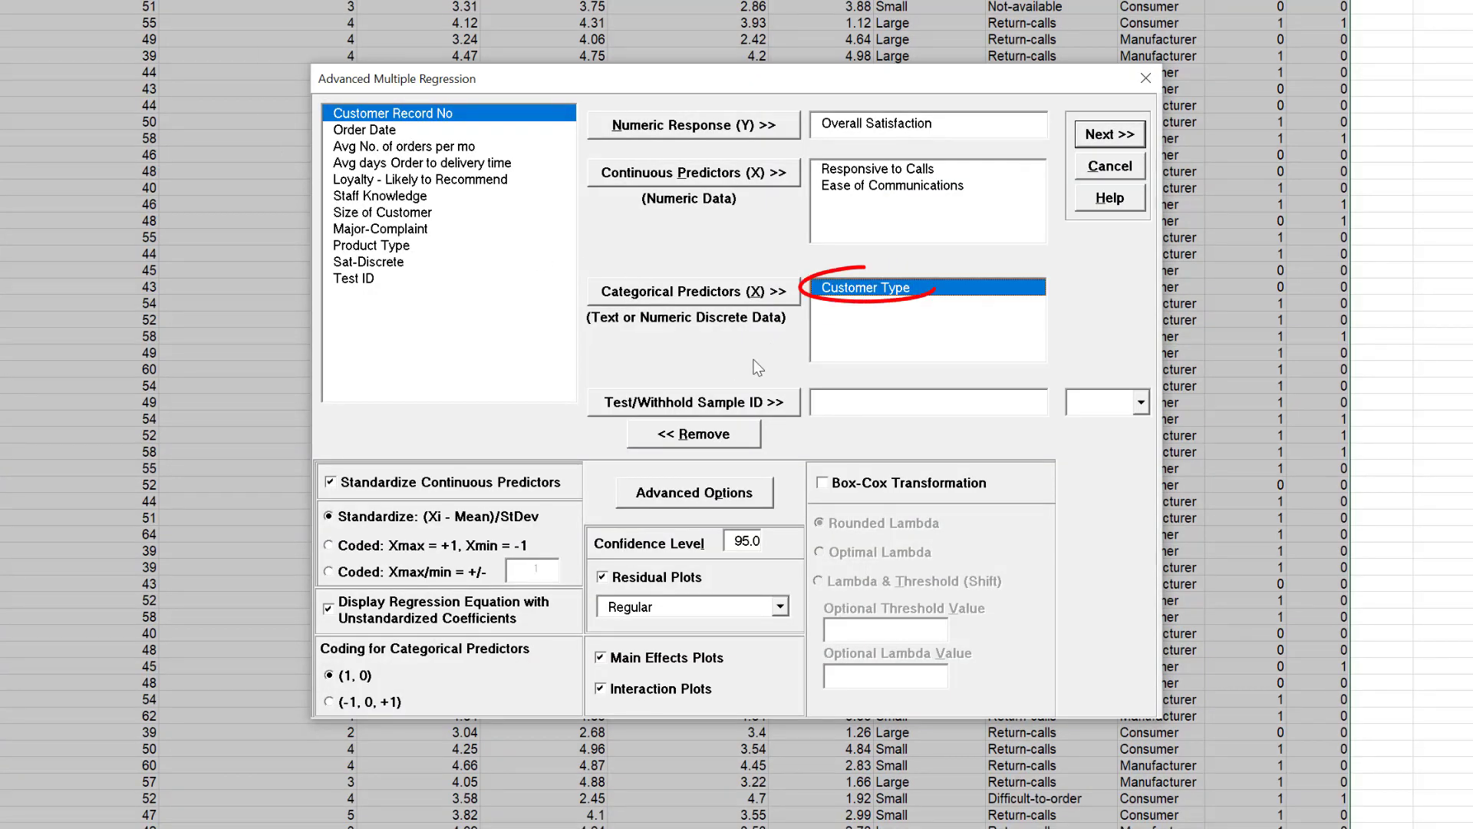
{"action": "left_click", "coordinate": [703, 439]}
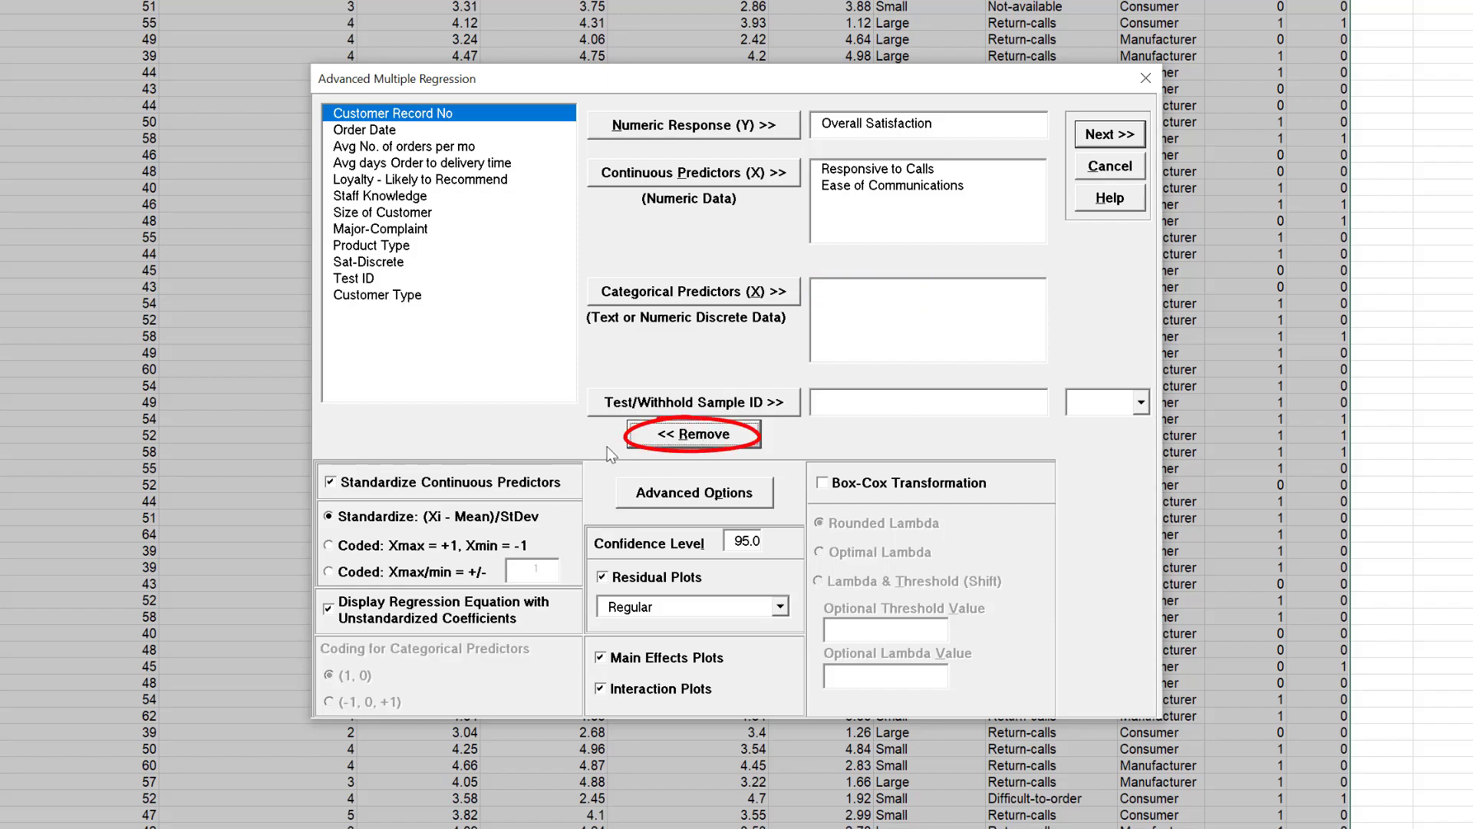
Step: Enable a Rounded Lambda Box-Cox transformation without the unstandardized equation display, and disable Stepwise/Best Subsets Regression
{"action": "left_click", "coordinate": [360, 614]}
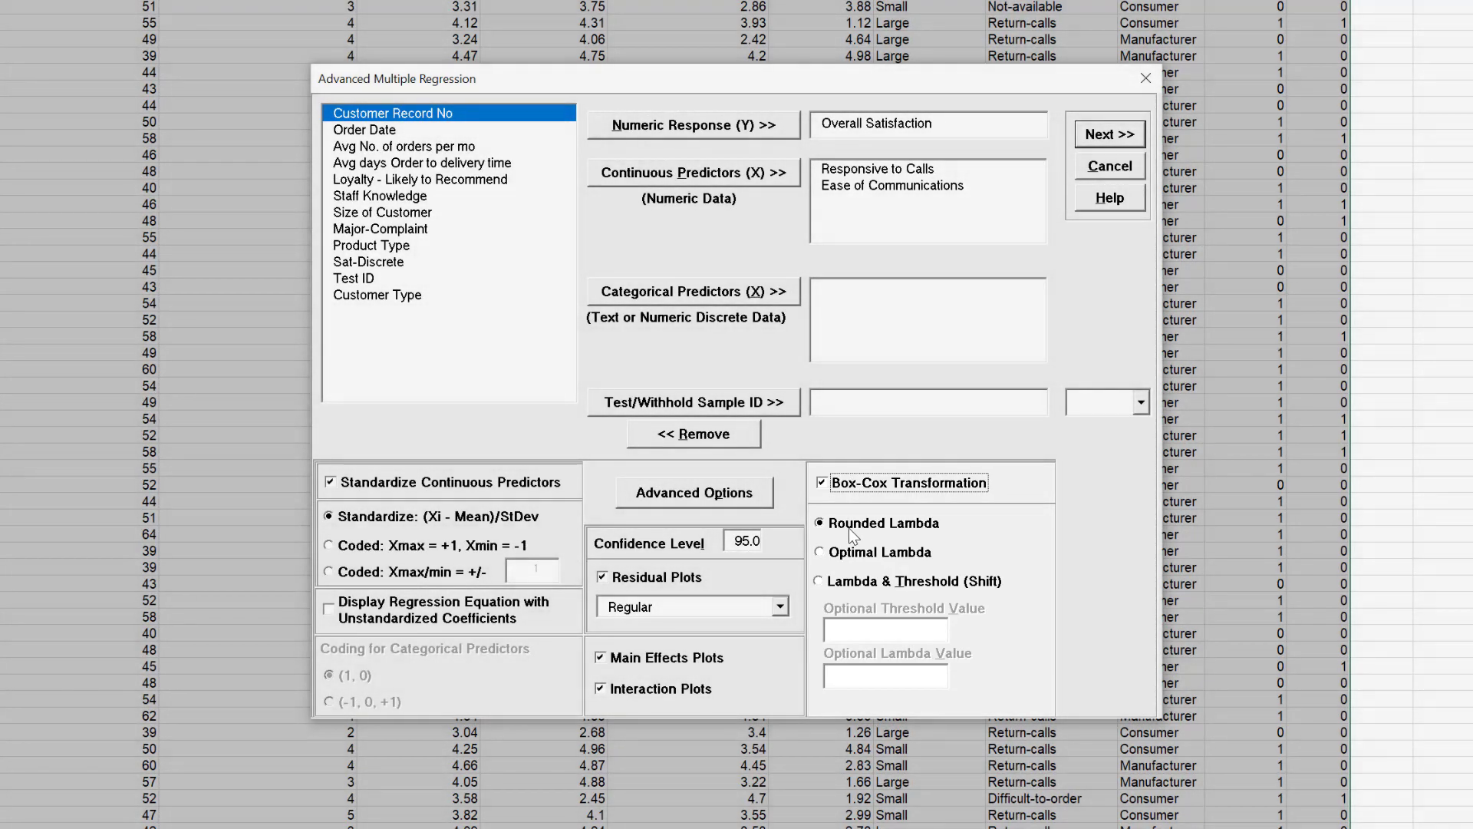
{"action": "left_click", "coordinate": [673, 495]}
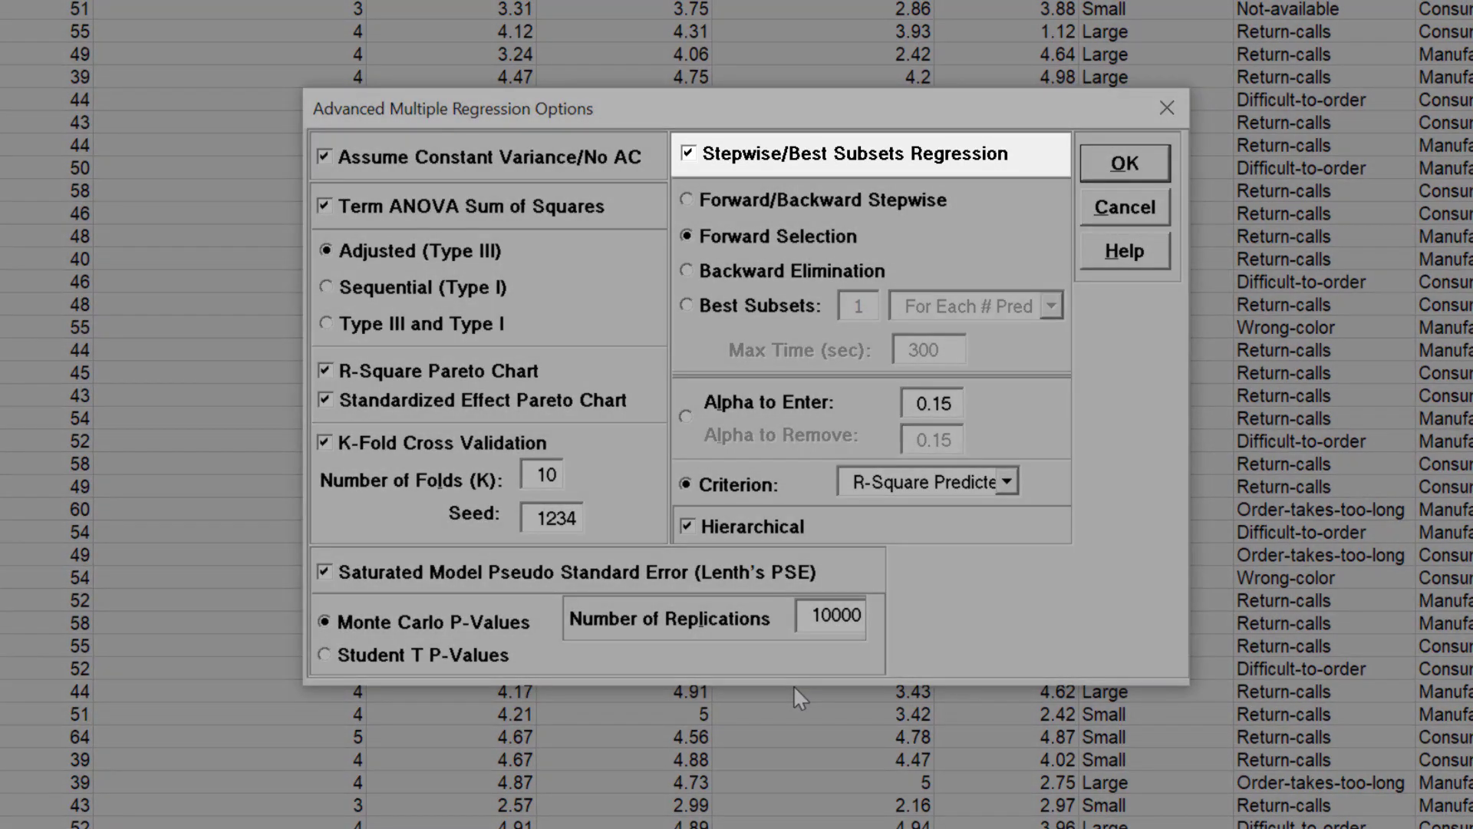
{"action": "left_click", "coordinate": [748, 149]}
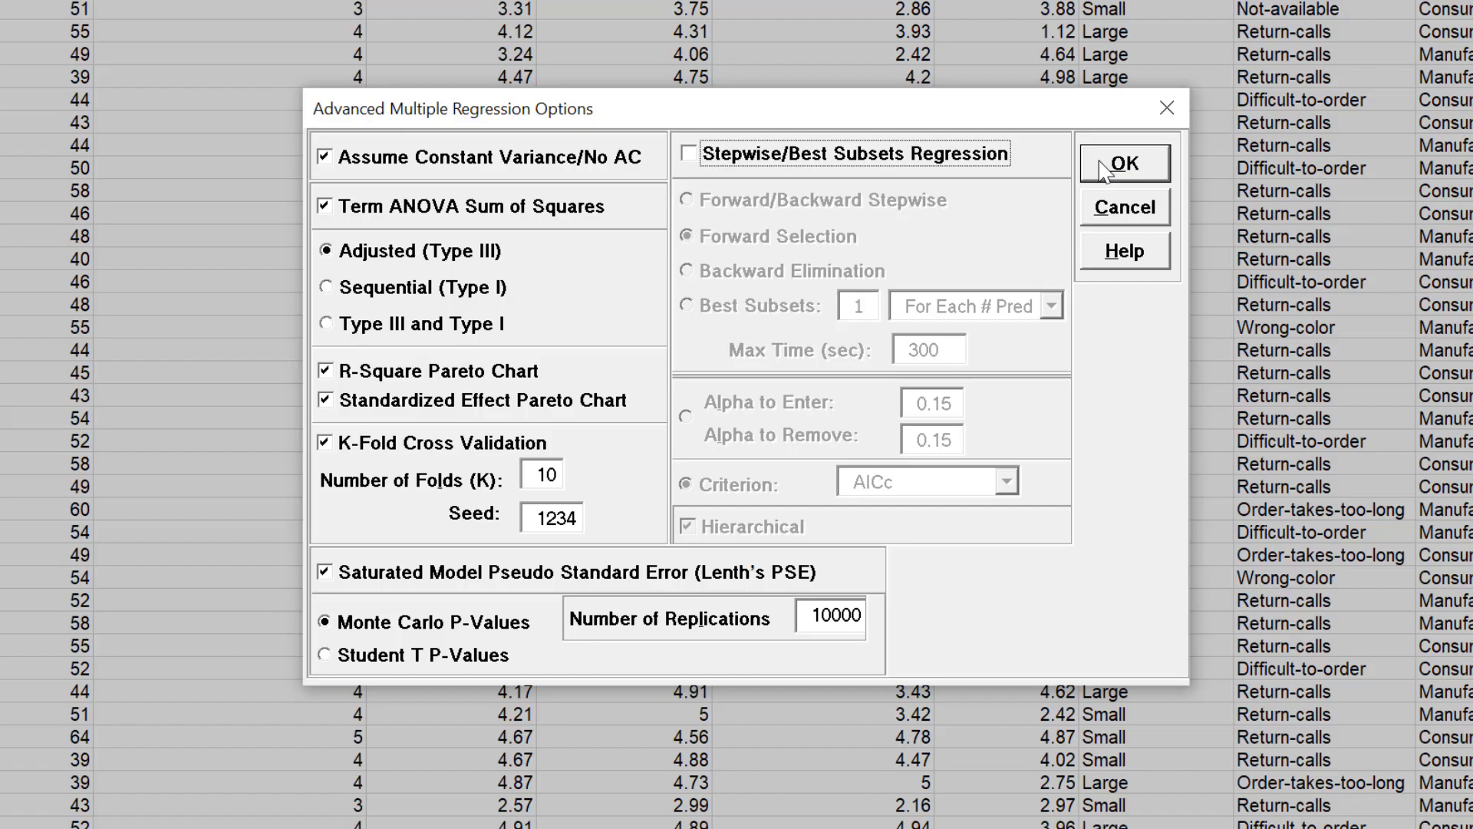
{"action": "left_click", "coordinate": [1102, 168]}
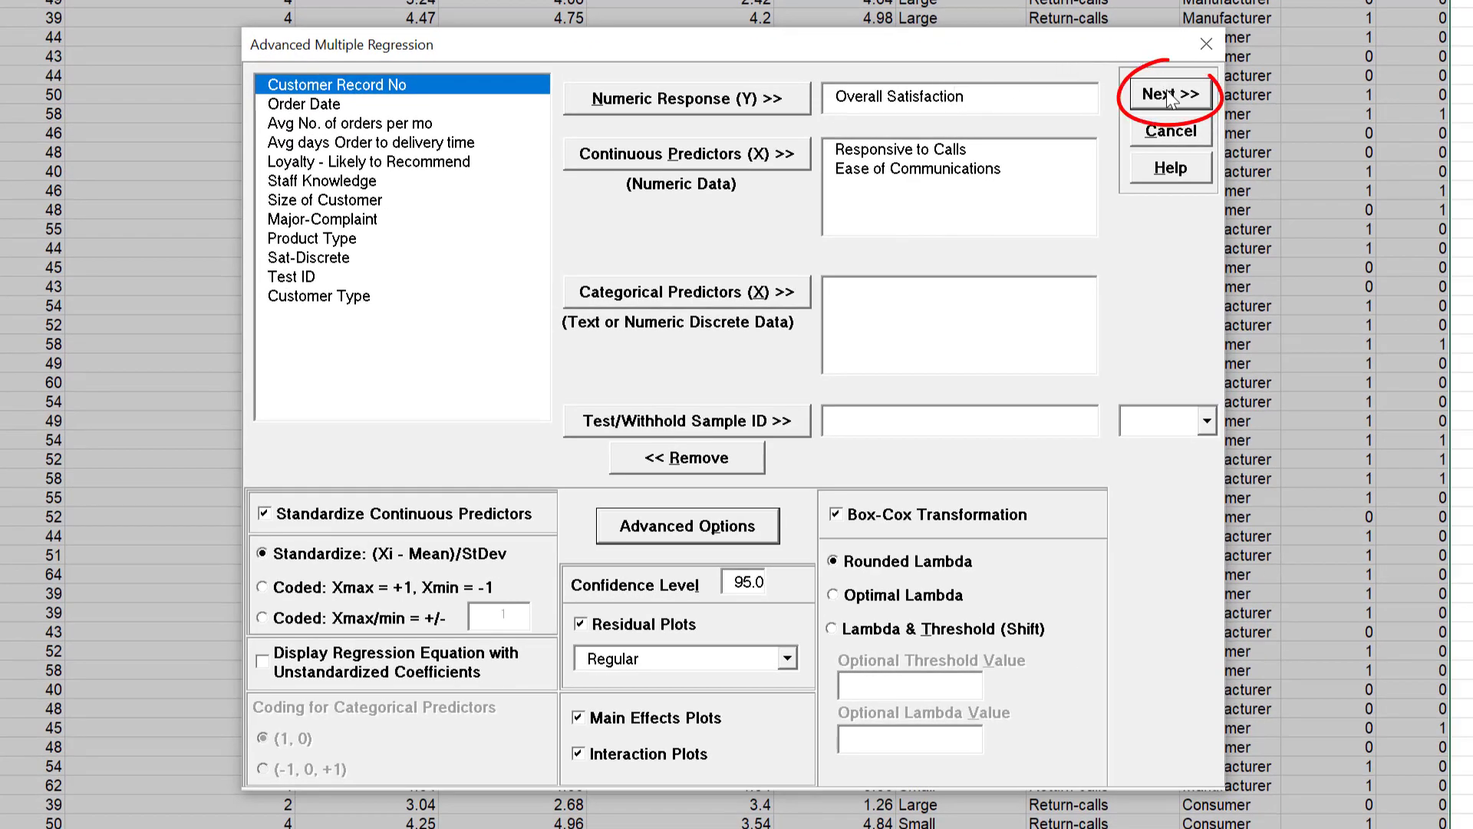
Step: Generate ME + 2-Way Interactions terms, include all of them in the model and run the regression
{"action": "left_click", "coordinate": [1169, 96]}
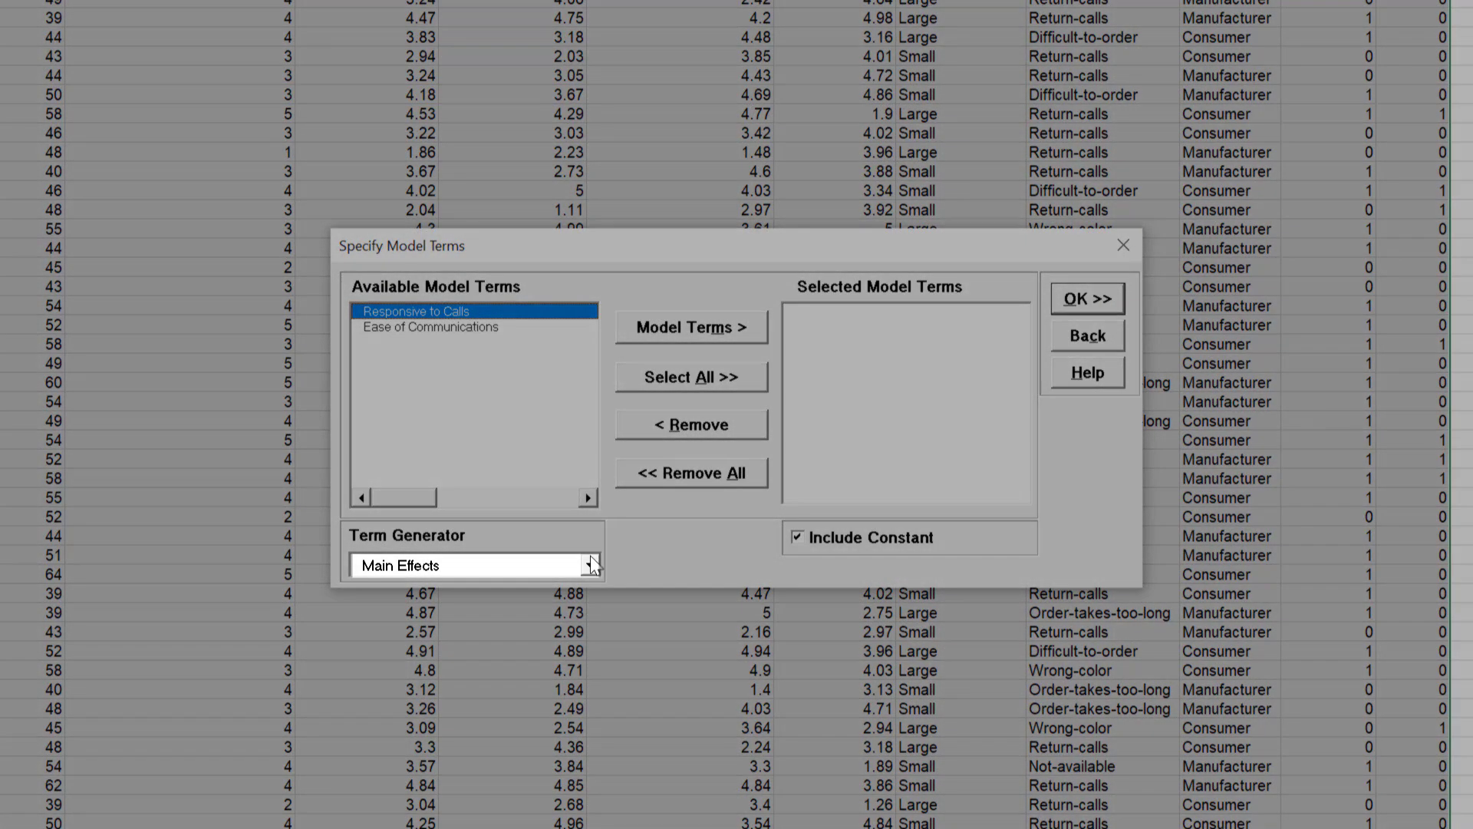
{"action": "left_click", "coordinate": [580, 566]}
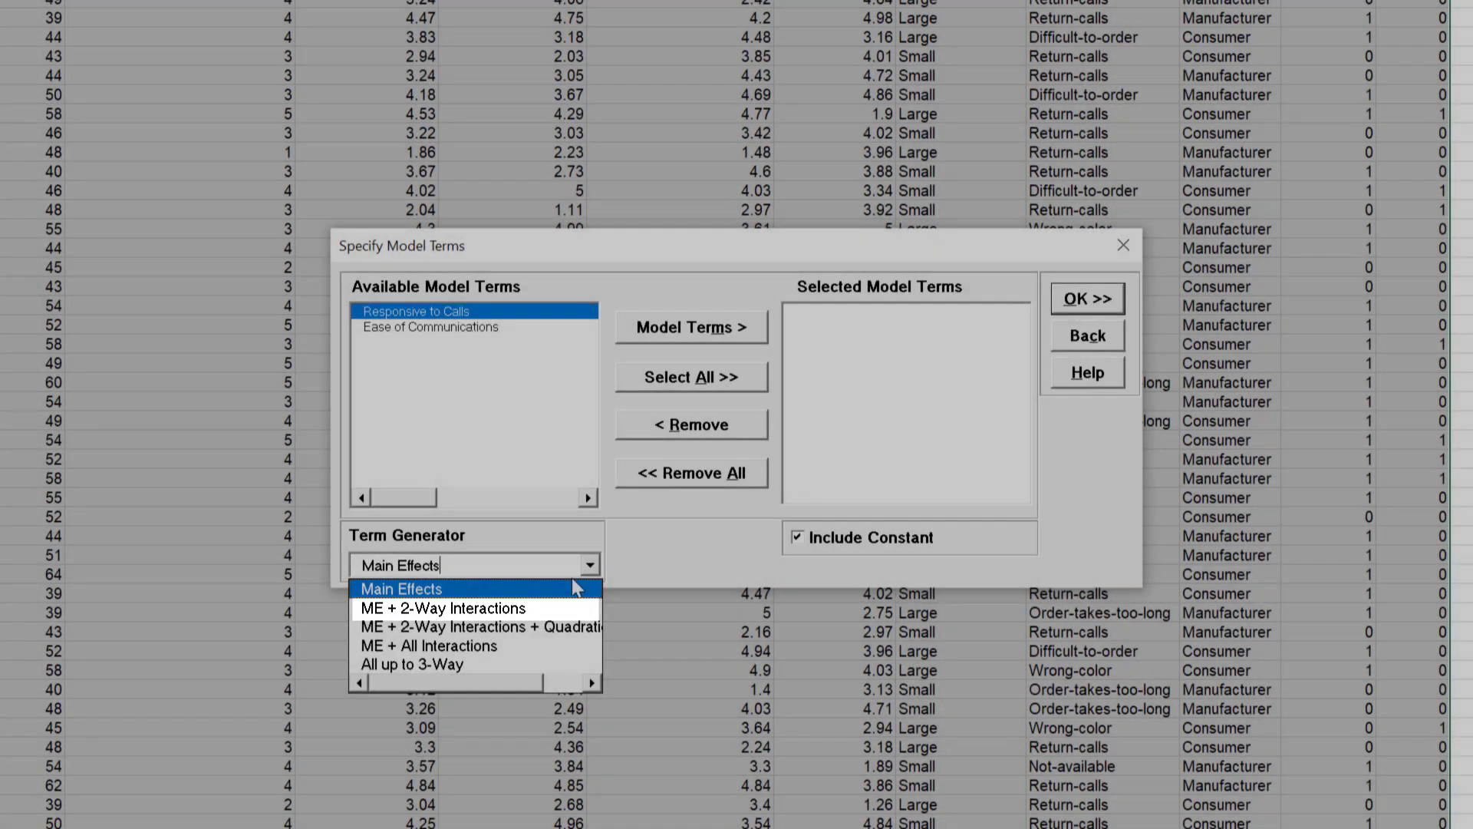
{"action": "left_click", "coordinate": [556, 607]}
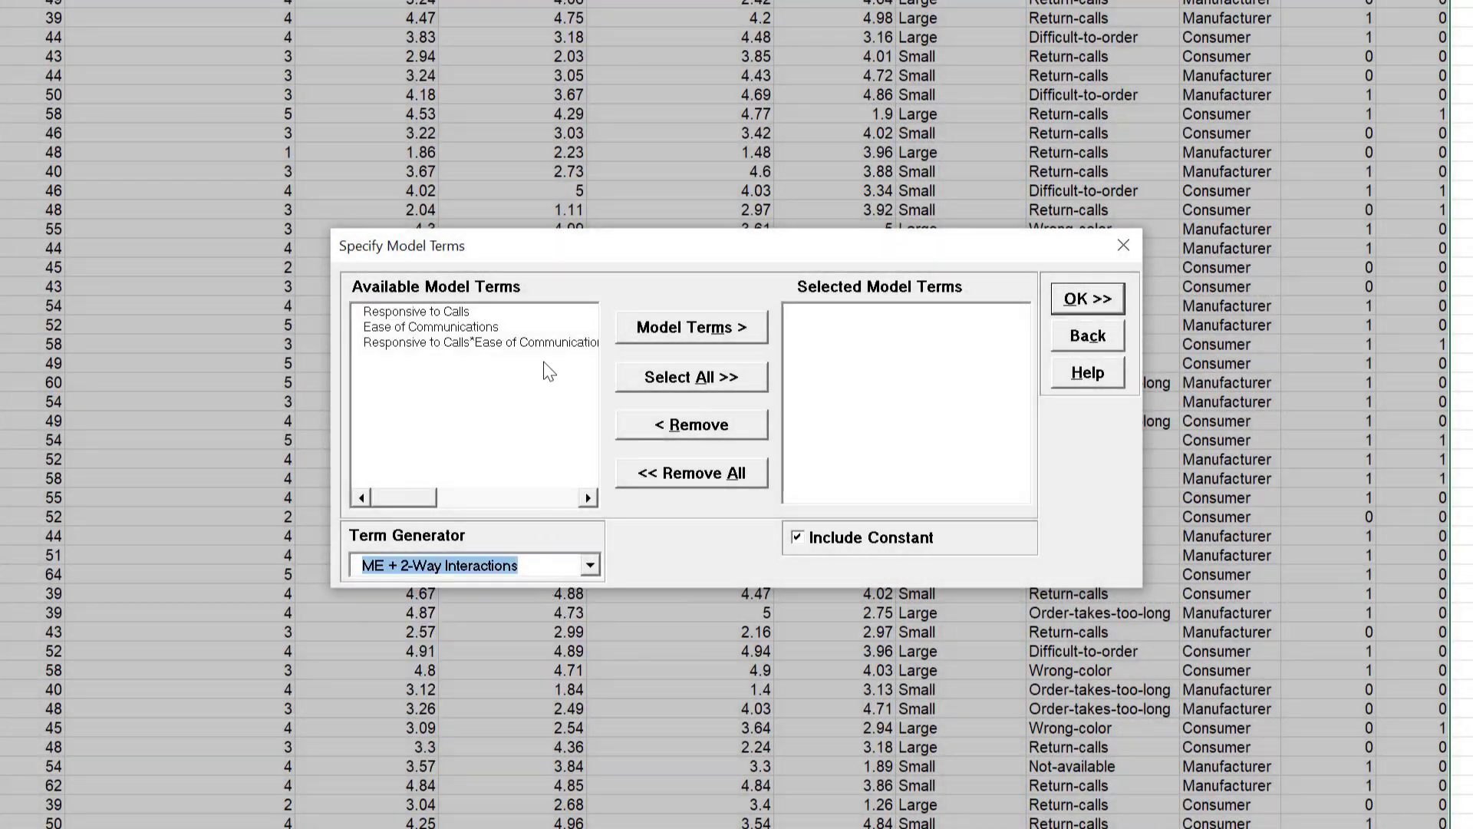
{"action": "left_click", "coordinate": [705, 384]}
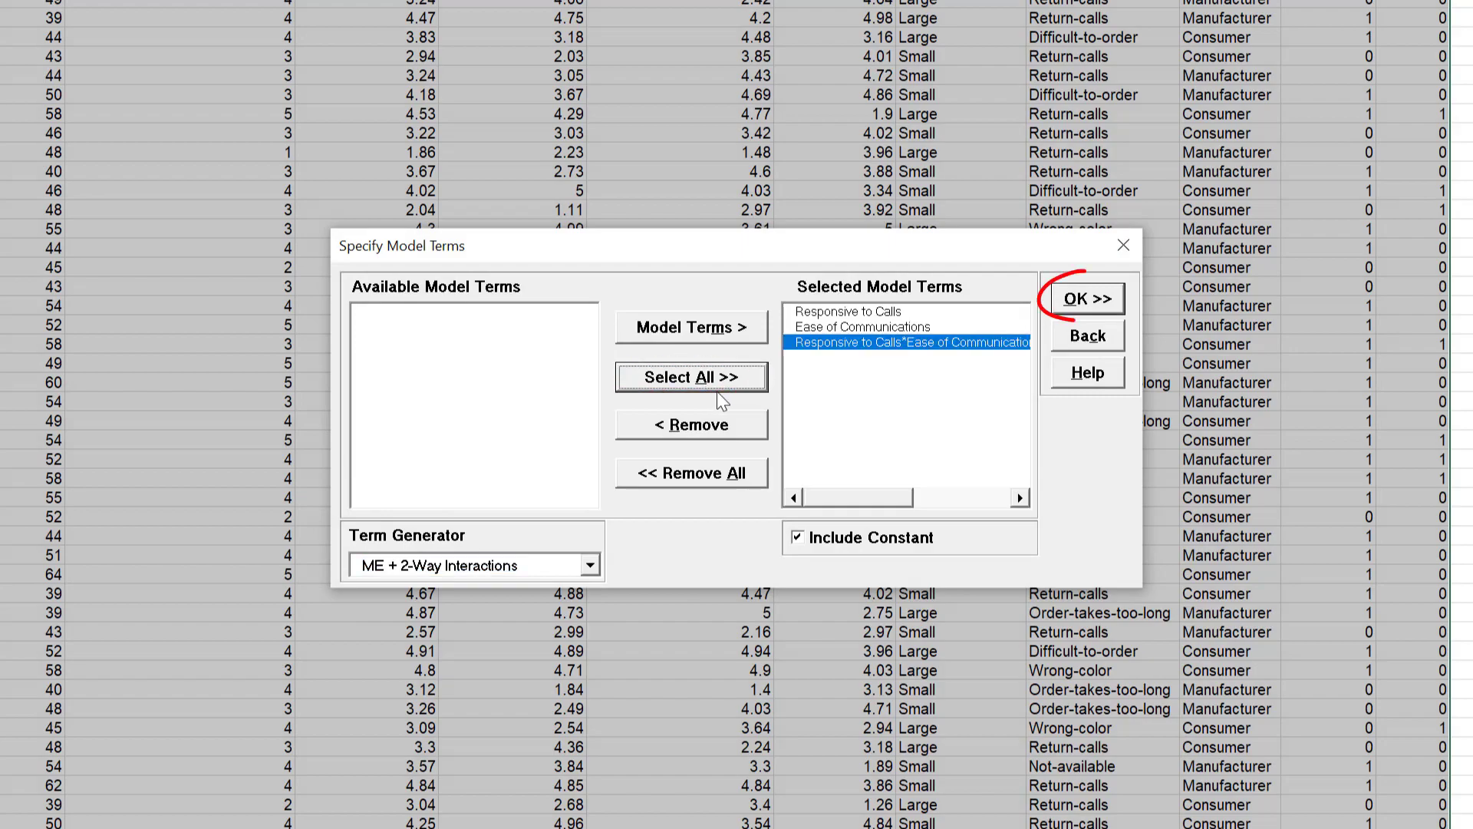
{"action": "left_click", "coordinate": [1093, 301]}
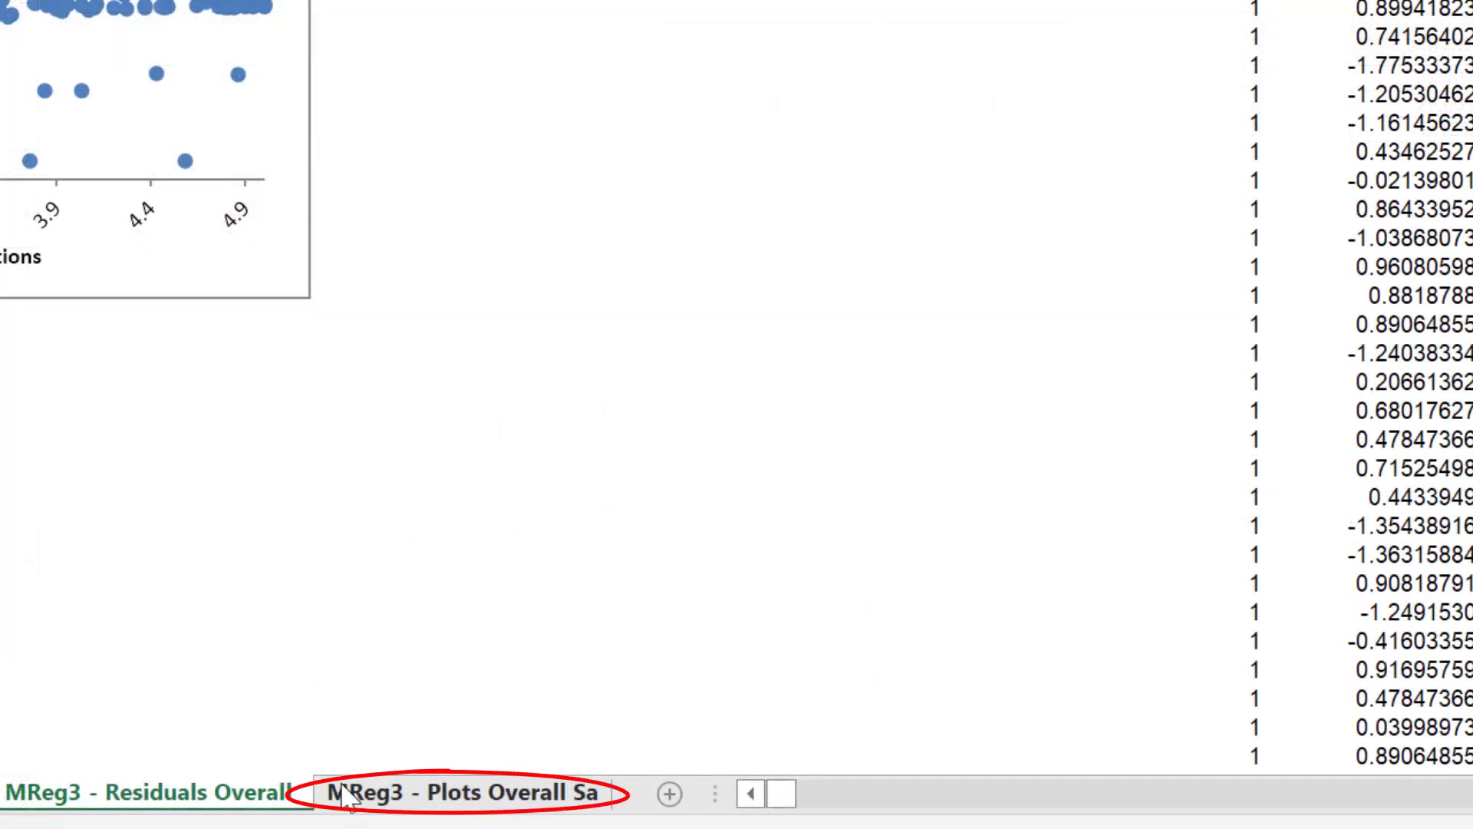
Step: View the MReg3 plots, and set Responsive to Calls and Ease of Communications to 5 in the MReg3 model sheet's Predicted Response Calculator
{"action": "left_click", "coordinate": [343, 791]}
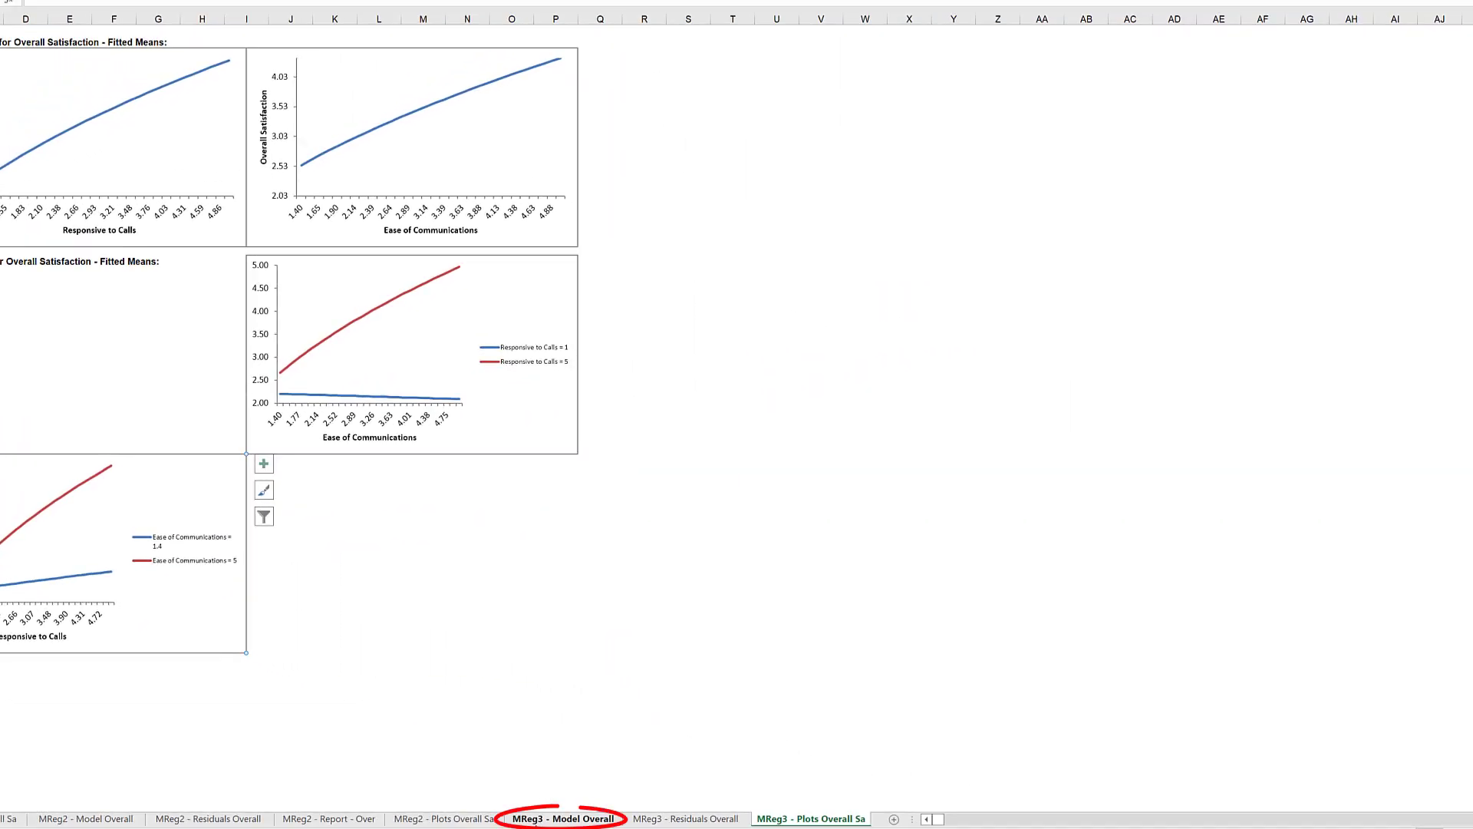
{"action": "left_click", "coordinate": [535, 820]}
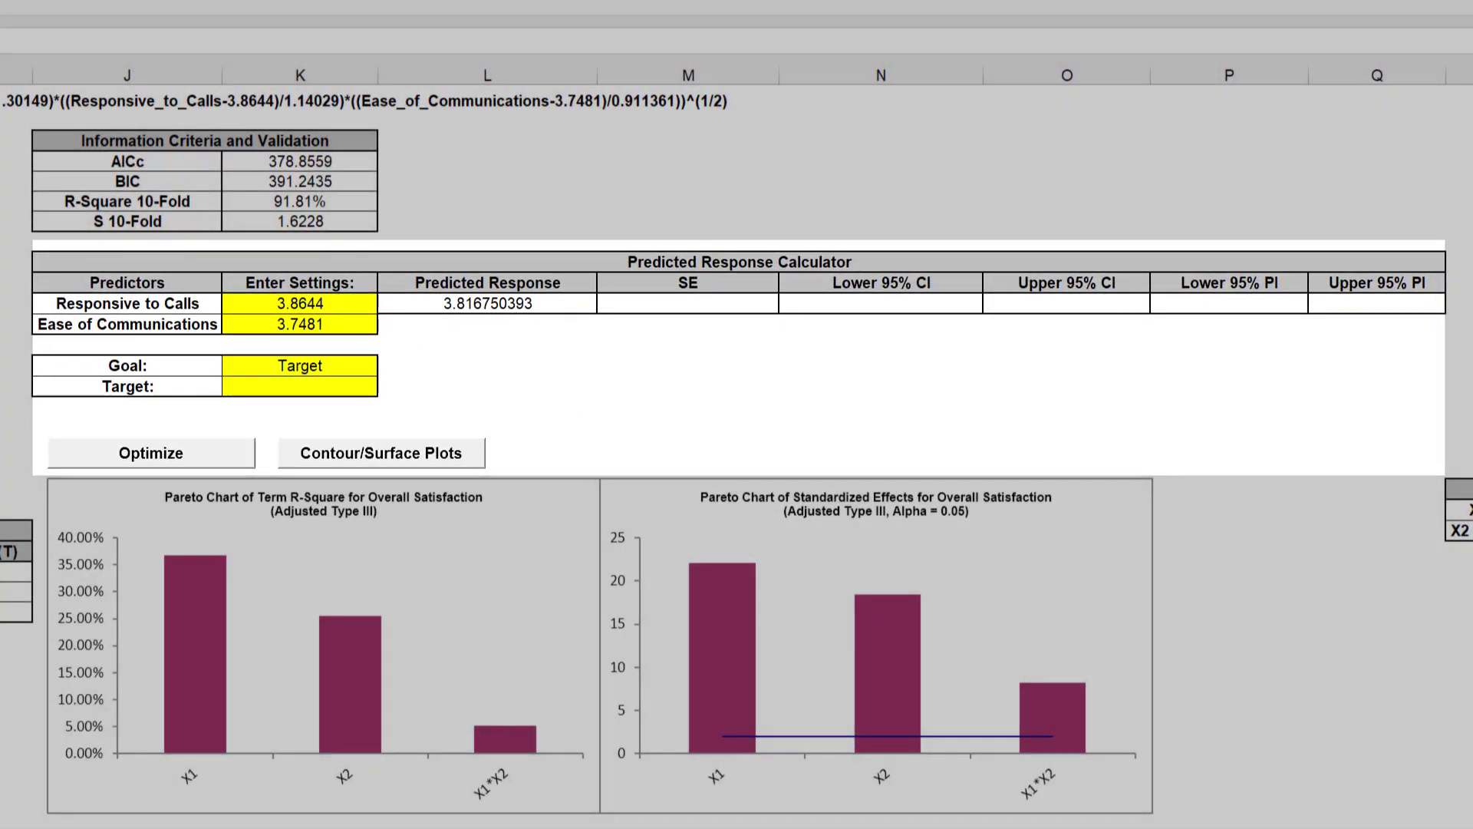
{"action": "left_click", "coordinate": [300, 305]}
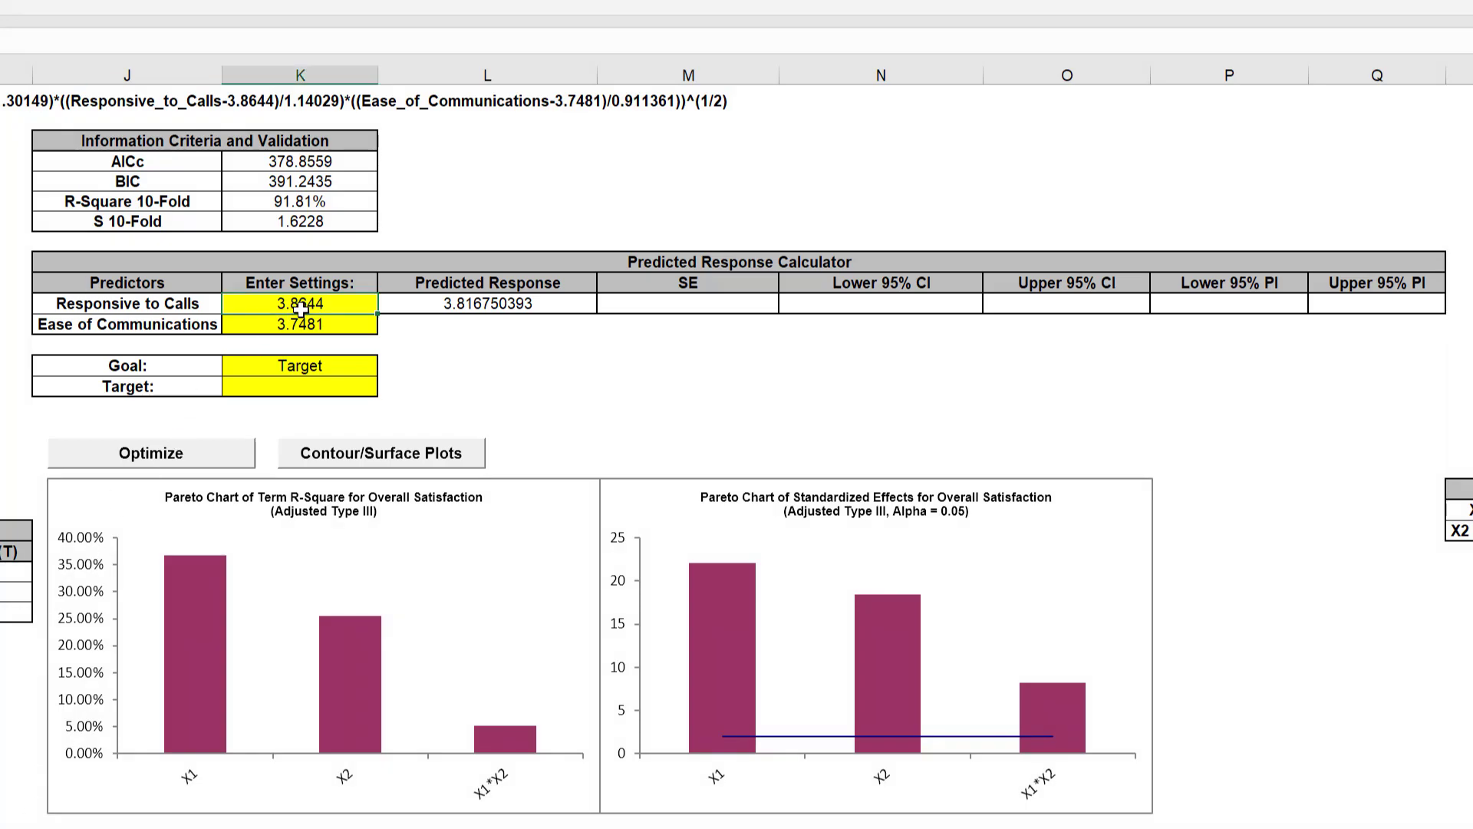
{"action": "type", "text": "5"}
{"action": "left_click", "coordinate": [326, 327]}
{"action": "type", "text": "5"}
{"action": "left_click", "coordinate": [395, 336]}
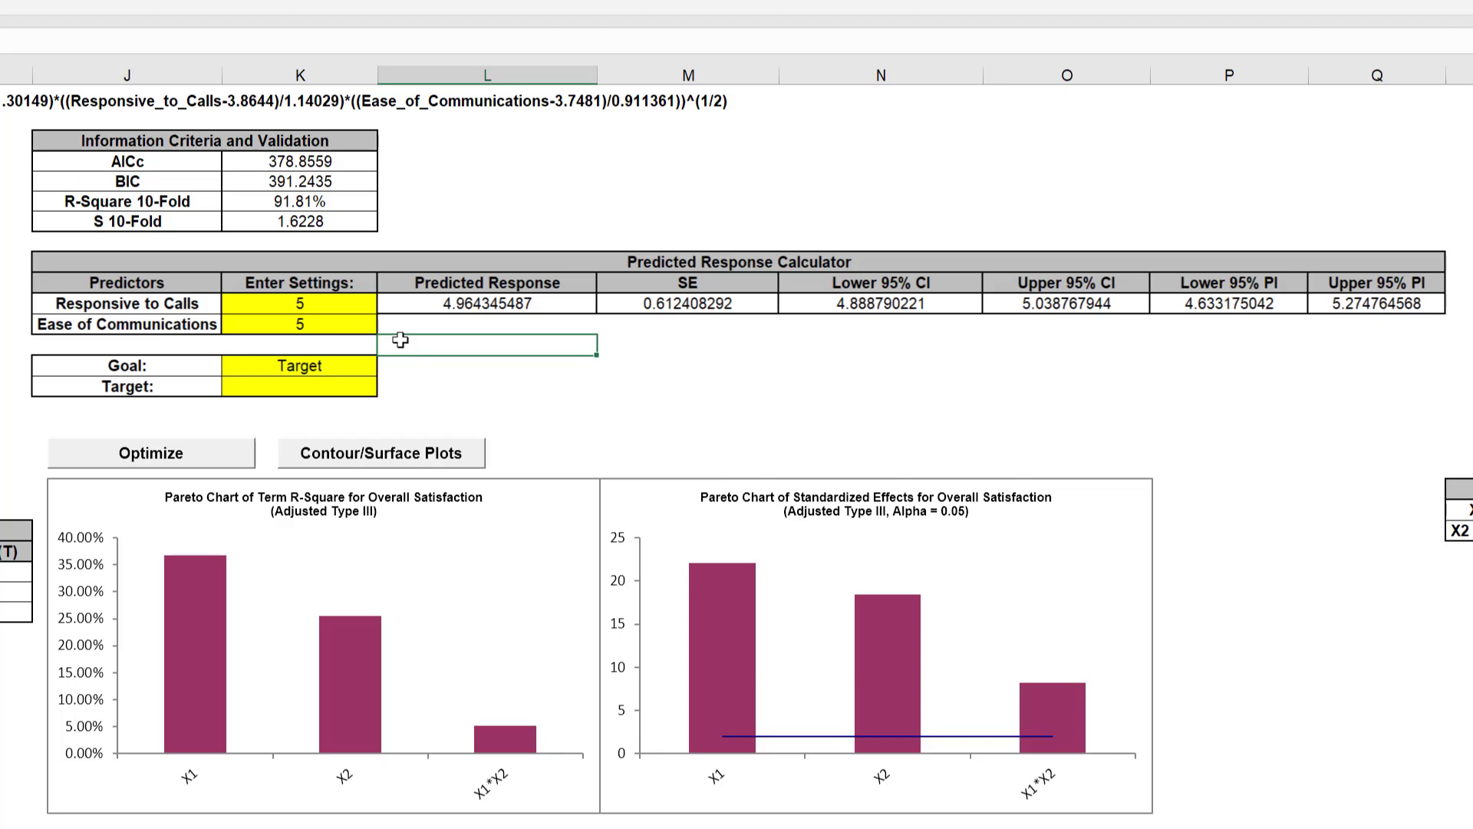
{"action": "left_click", "coordinate": [400, 304]}
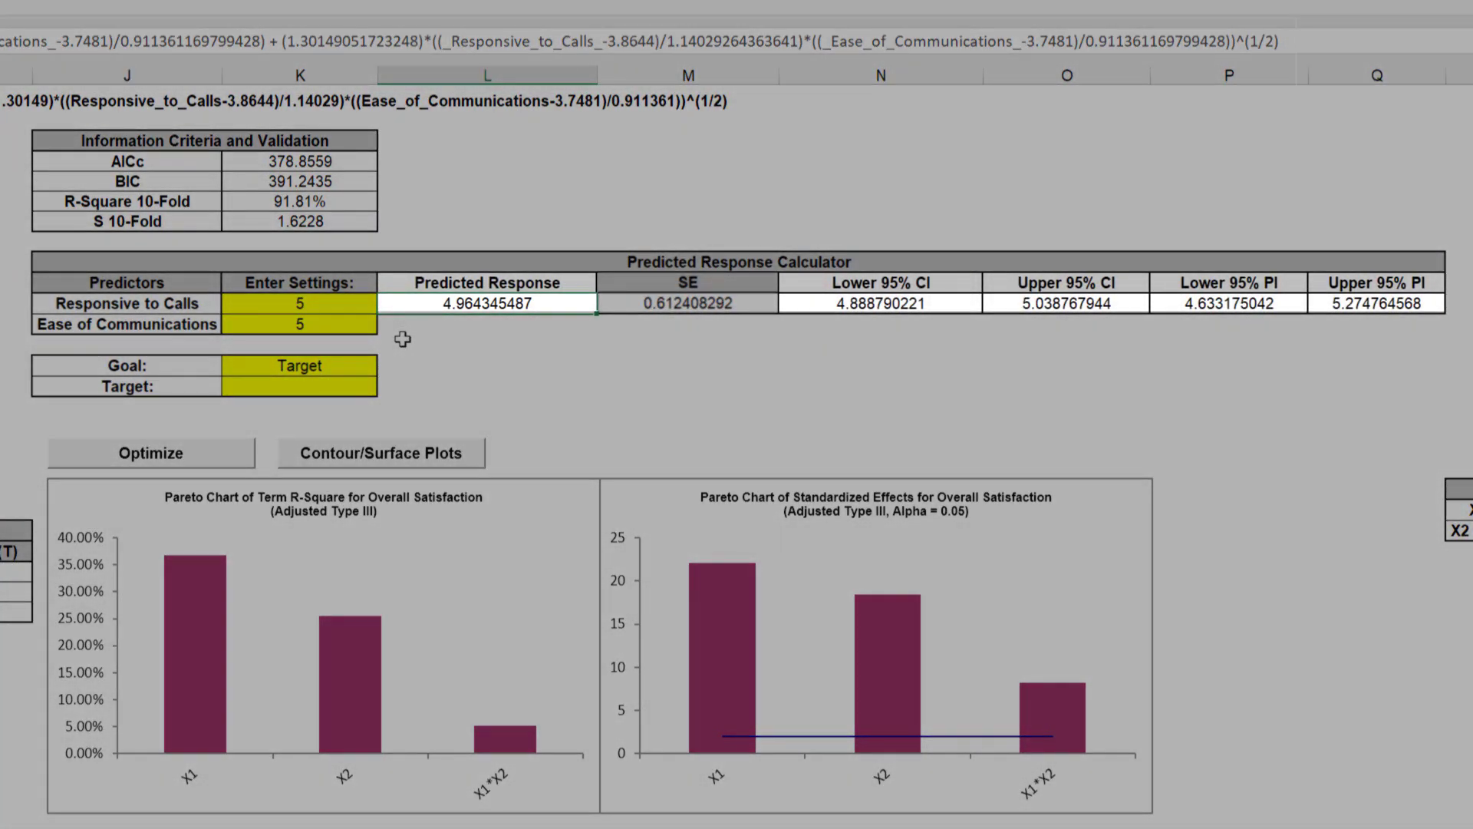
{"action": "left_click", "coordinate": [403, 338]}
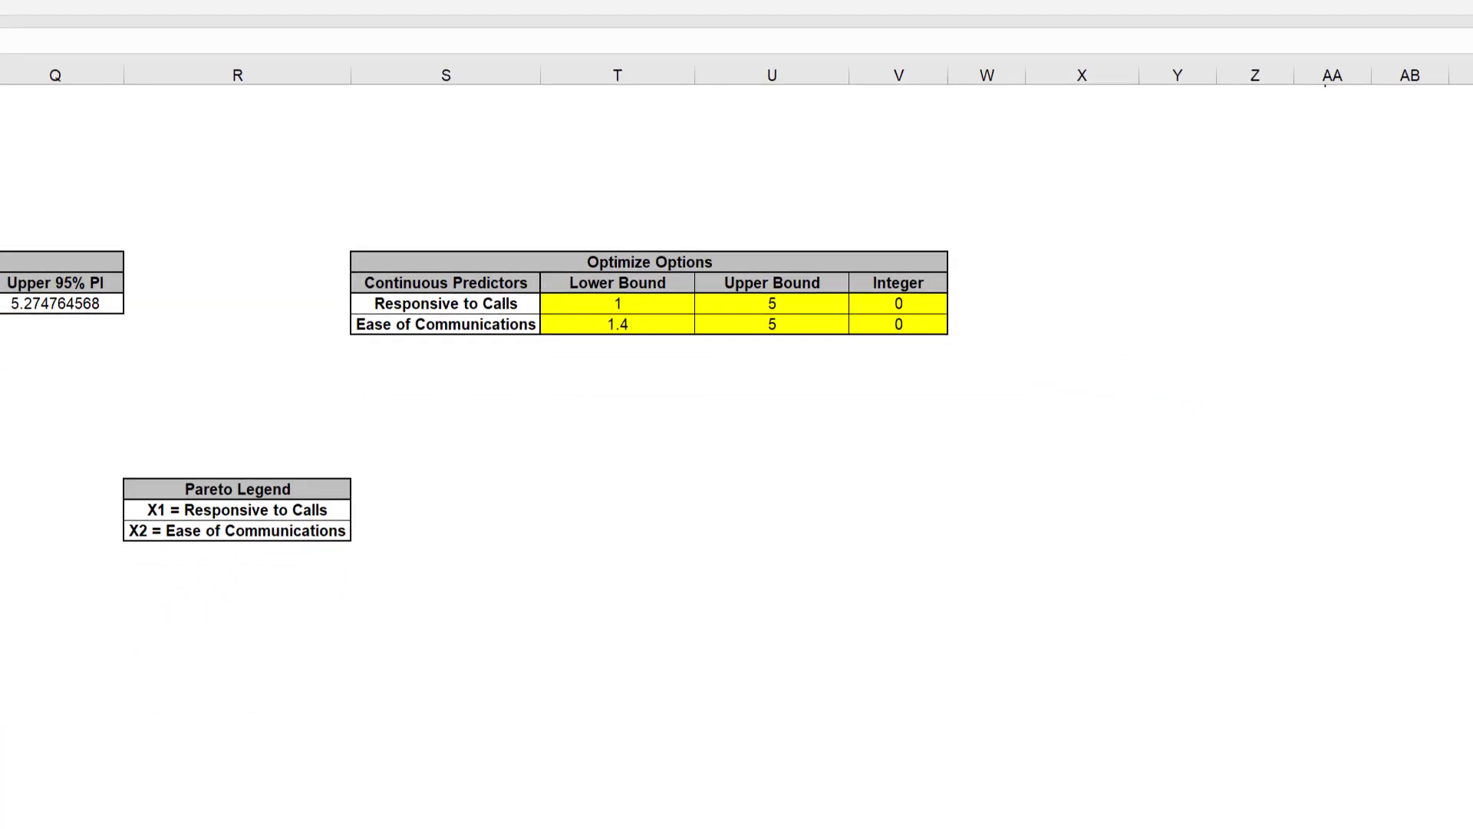
Step: Optimize the predicted response with the goal Maximize, pasting the new predictor values, and create the contour/surface plots
{"action": "scroll", "coordinate": [737, 452], "scroll_direction": "left", "scroll_amount": 5}
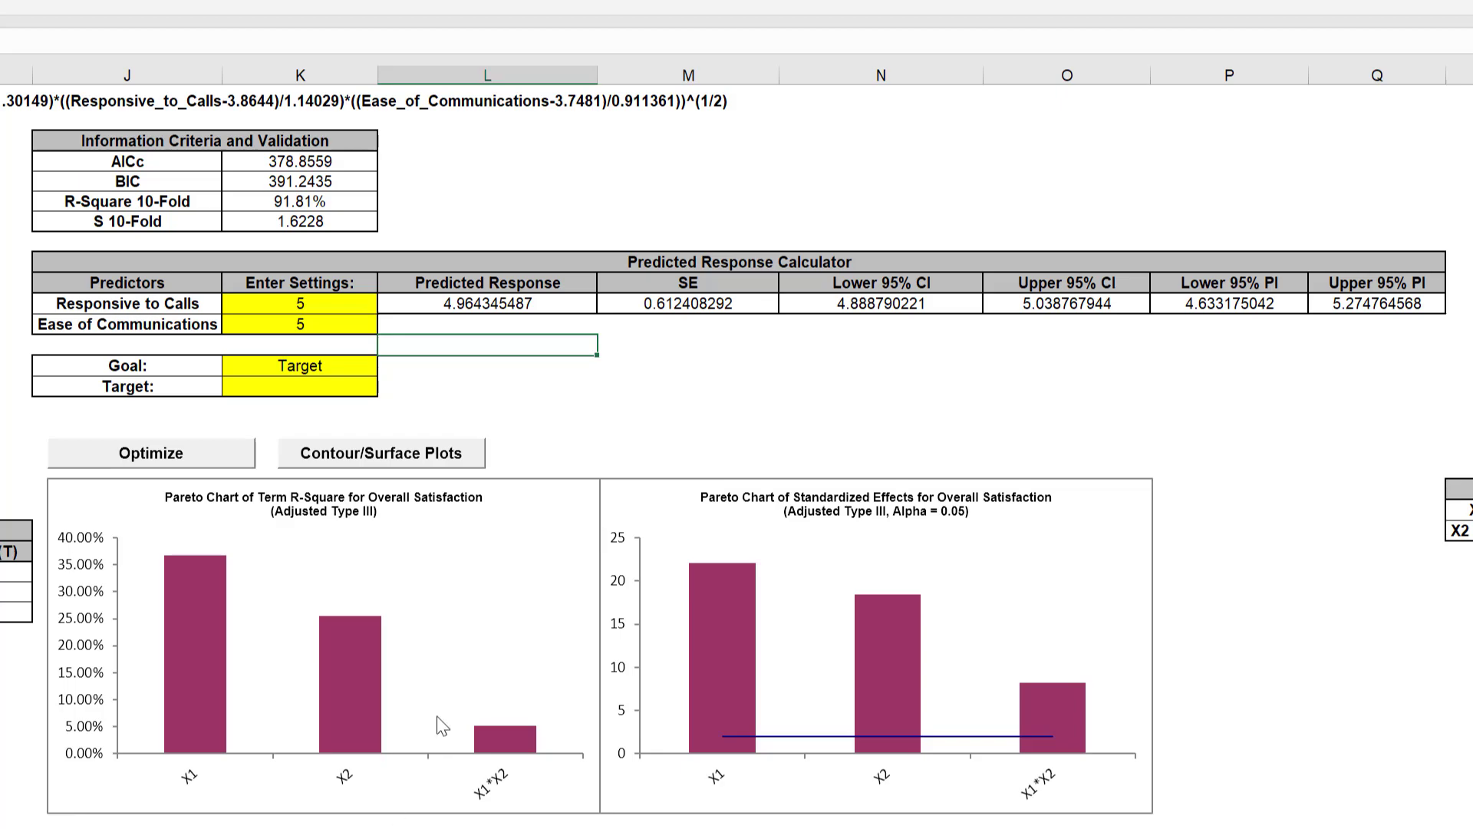
{"action": "left_click", "coordinate": [355, 366]}
{"action": "left_click", "coordinate": [388, 366]}
{"action": "left_click", "coordinate": [361, 382]}
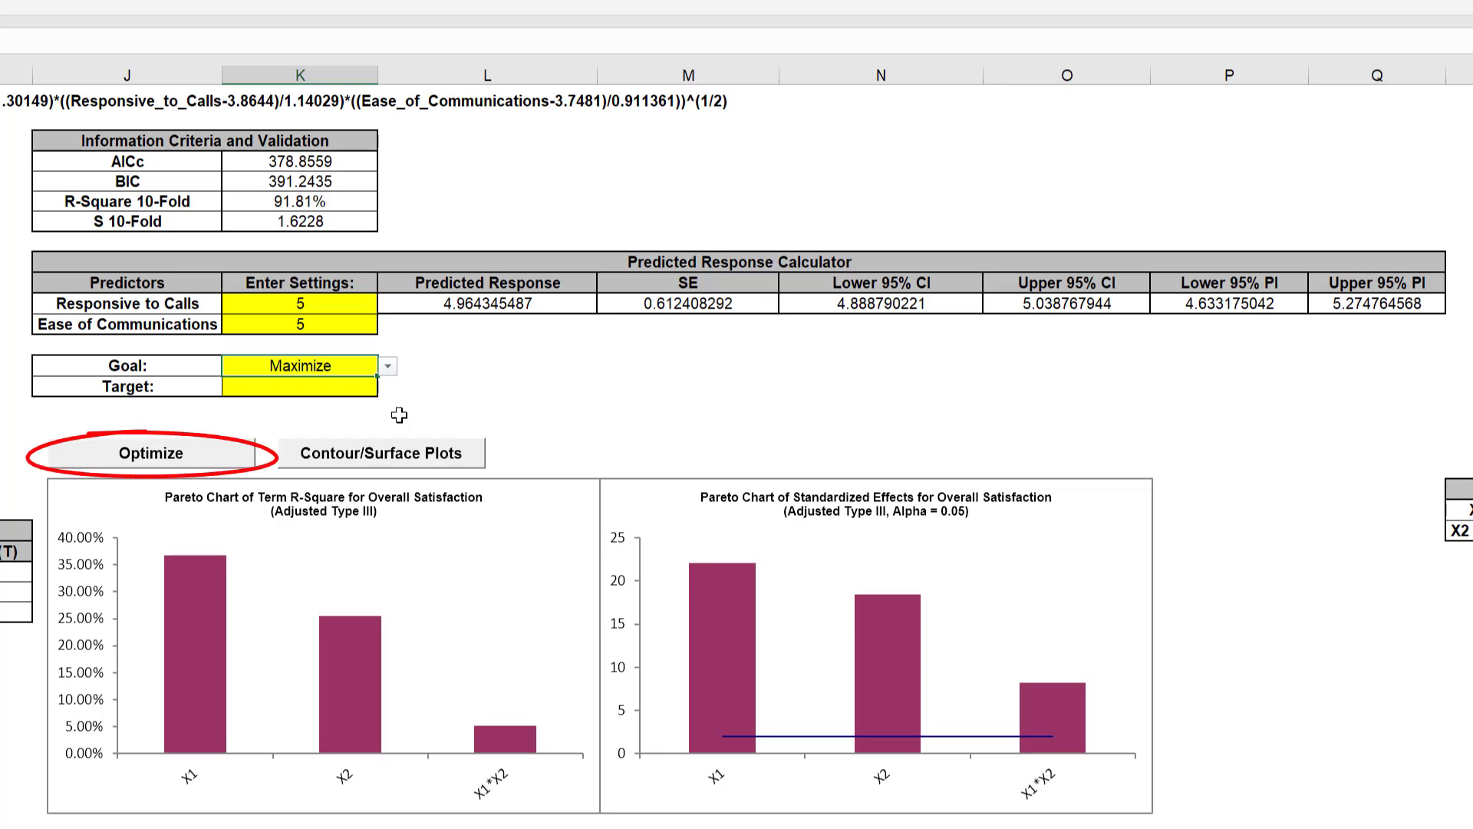
{"action": "left_click", "coordinate": [201, 461]}
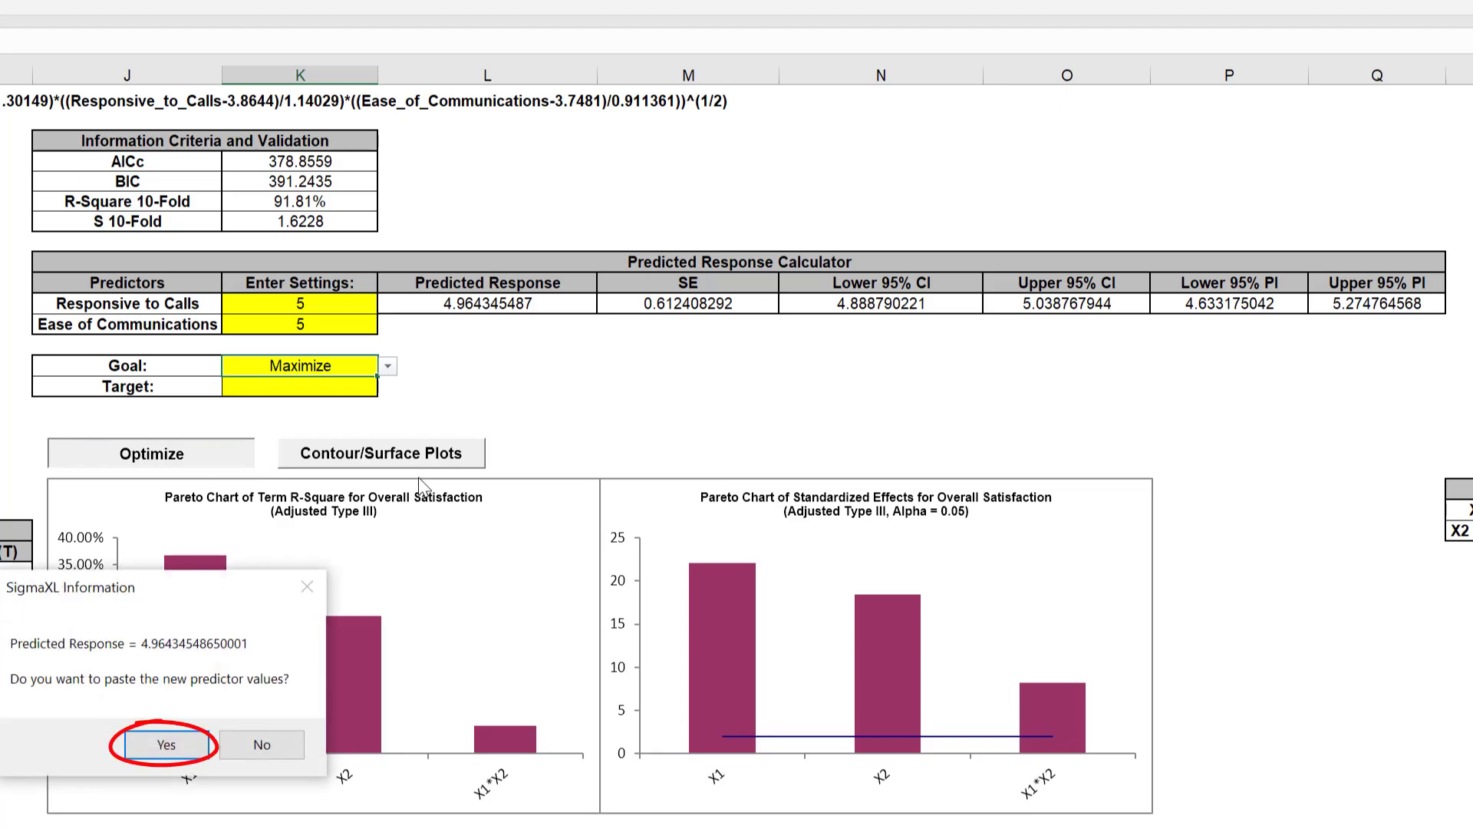
{"action": "left_click", "coordinate": [164, 752]}
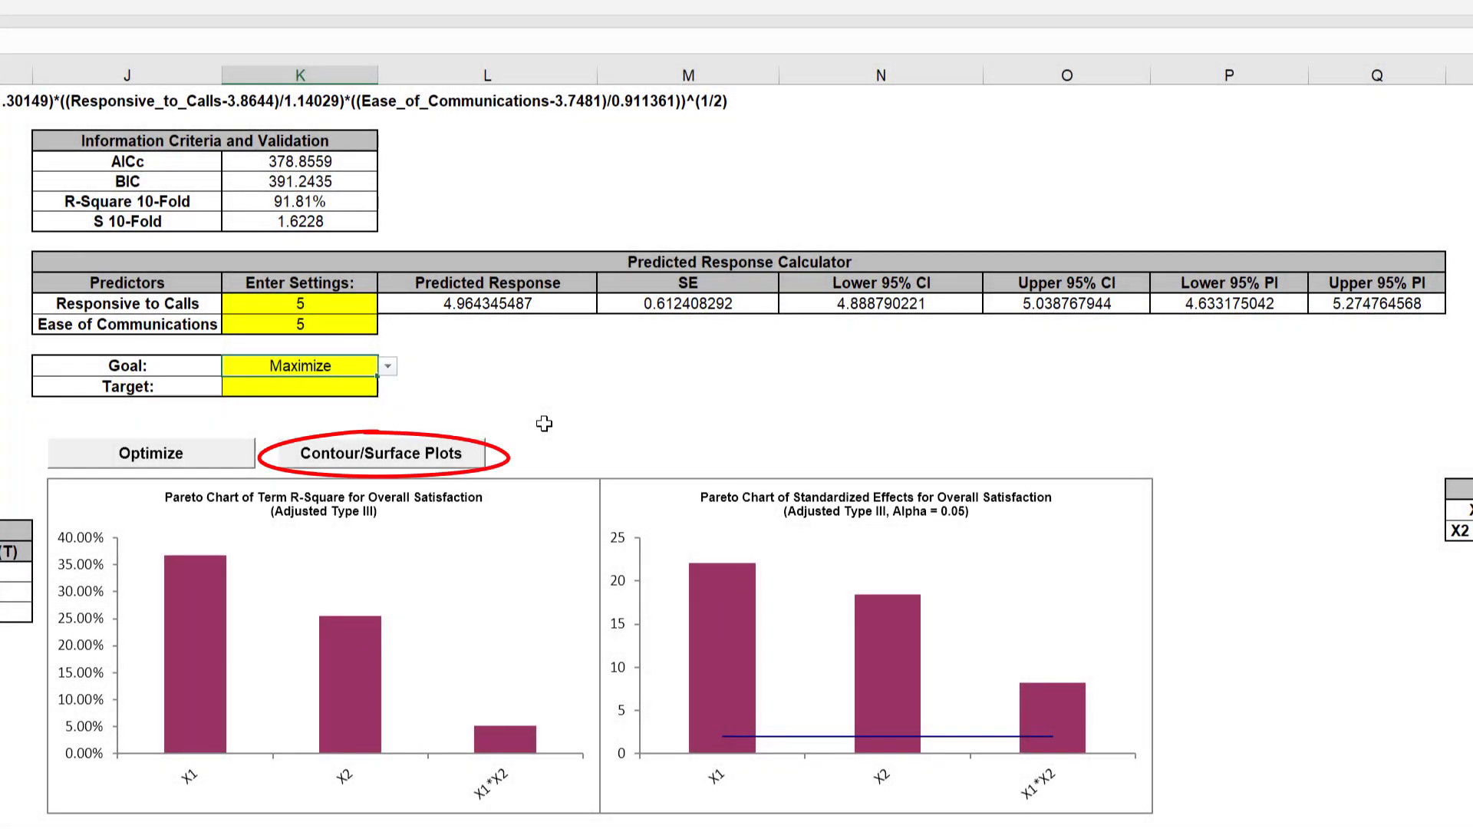
{"action": "left_click", "coordinate": [441, 463]}
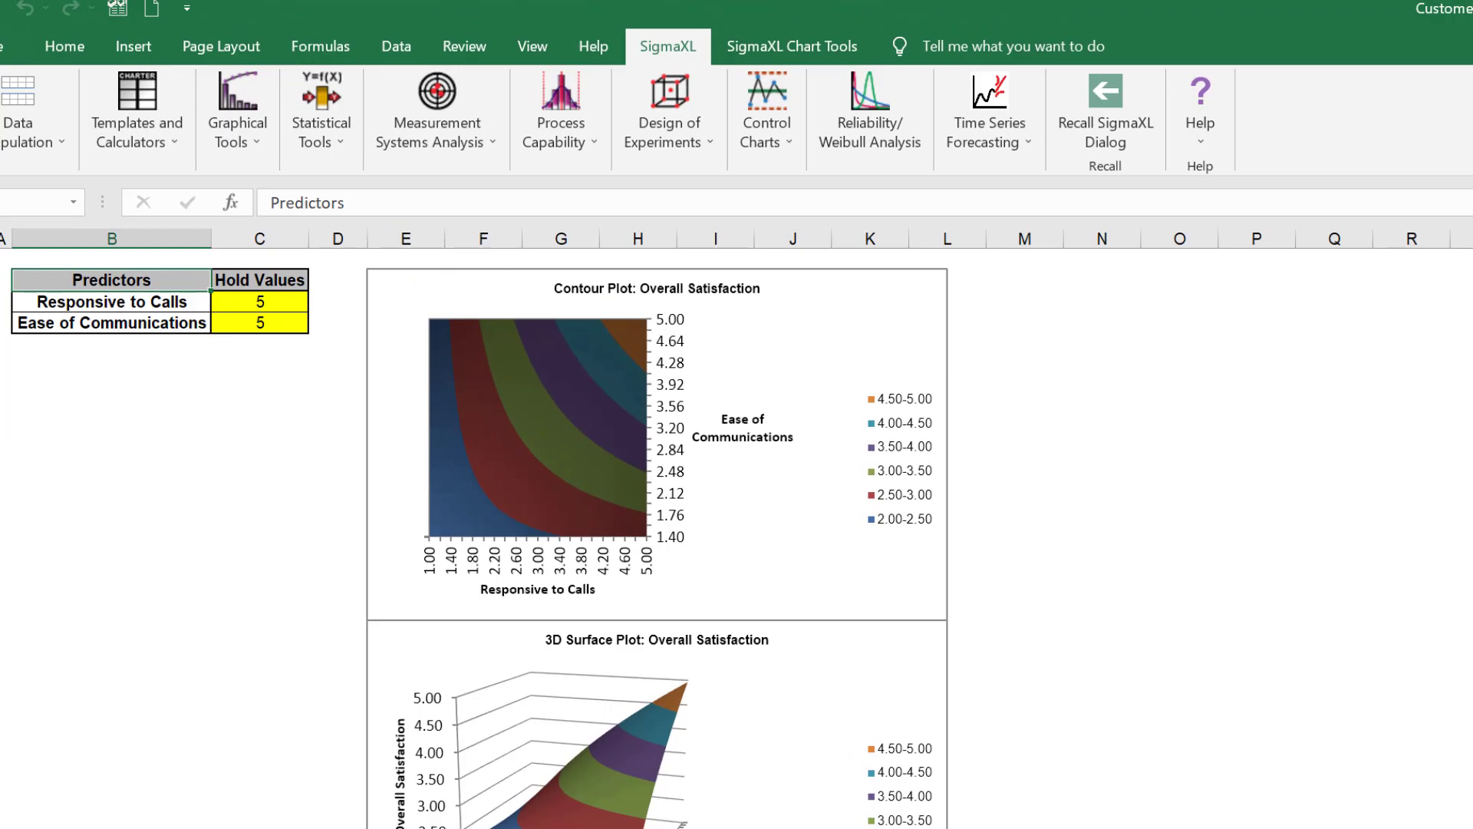
Step: Recall the Advanced Multiple Regression dialog and add Customer Type as a categorical predictor
{"action": "left_click", "coordinate": [1102, 127]}
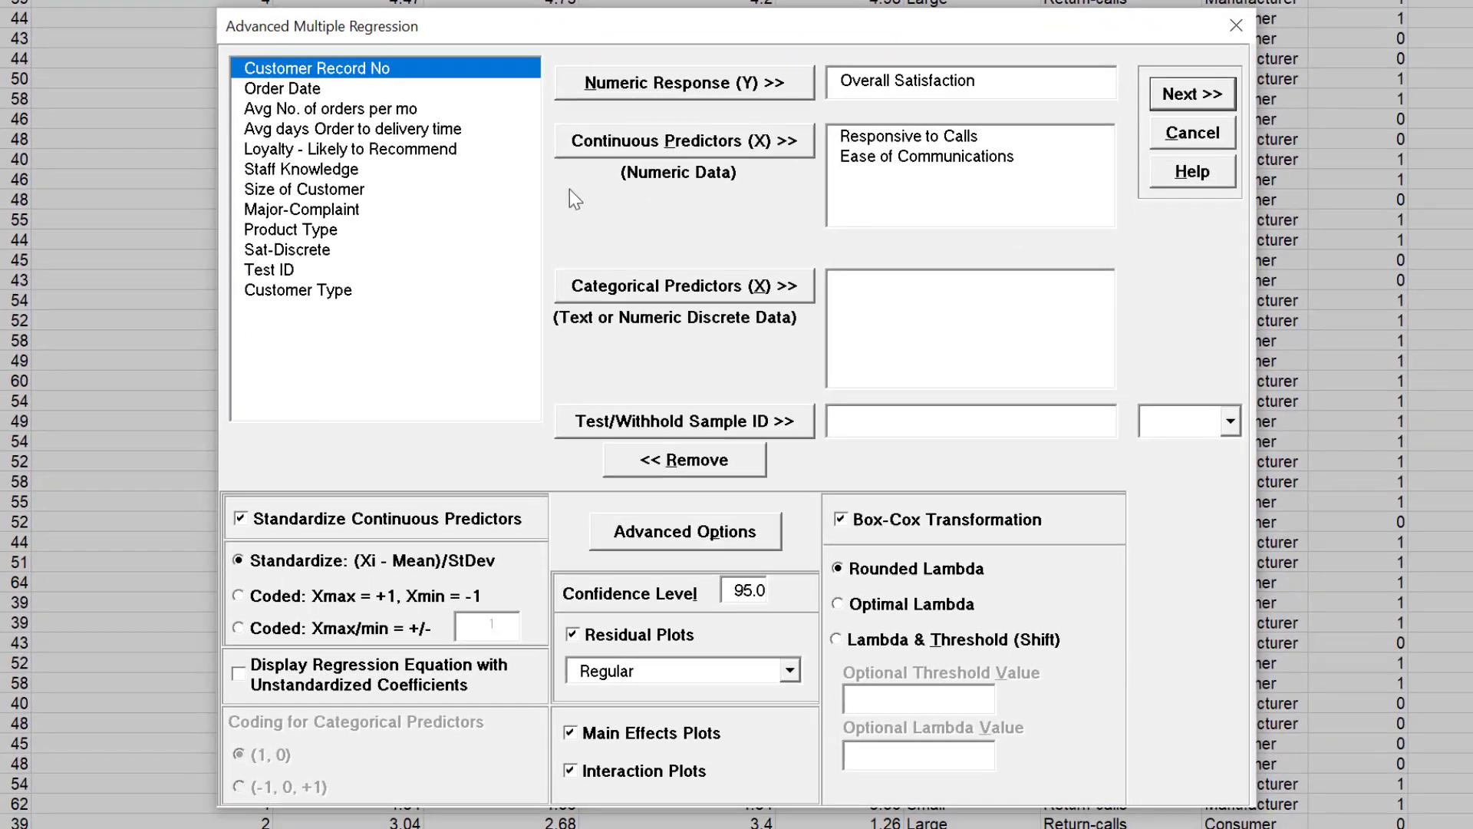
{"action": "left_click", "coordinate": [298, 290]}
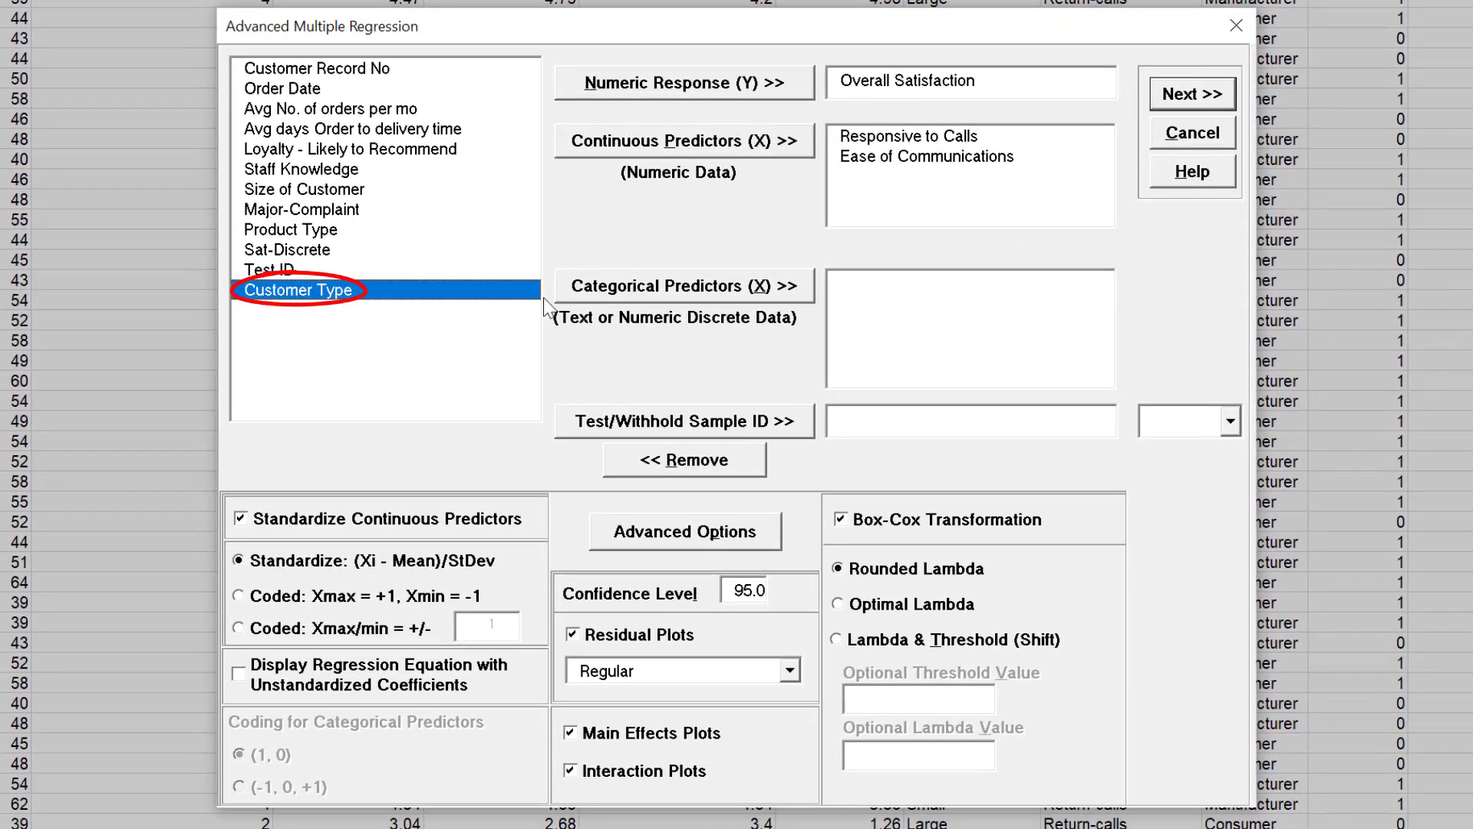
{"action": "left_click", "coordinate": [651, 299]}
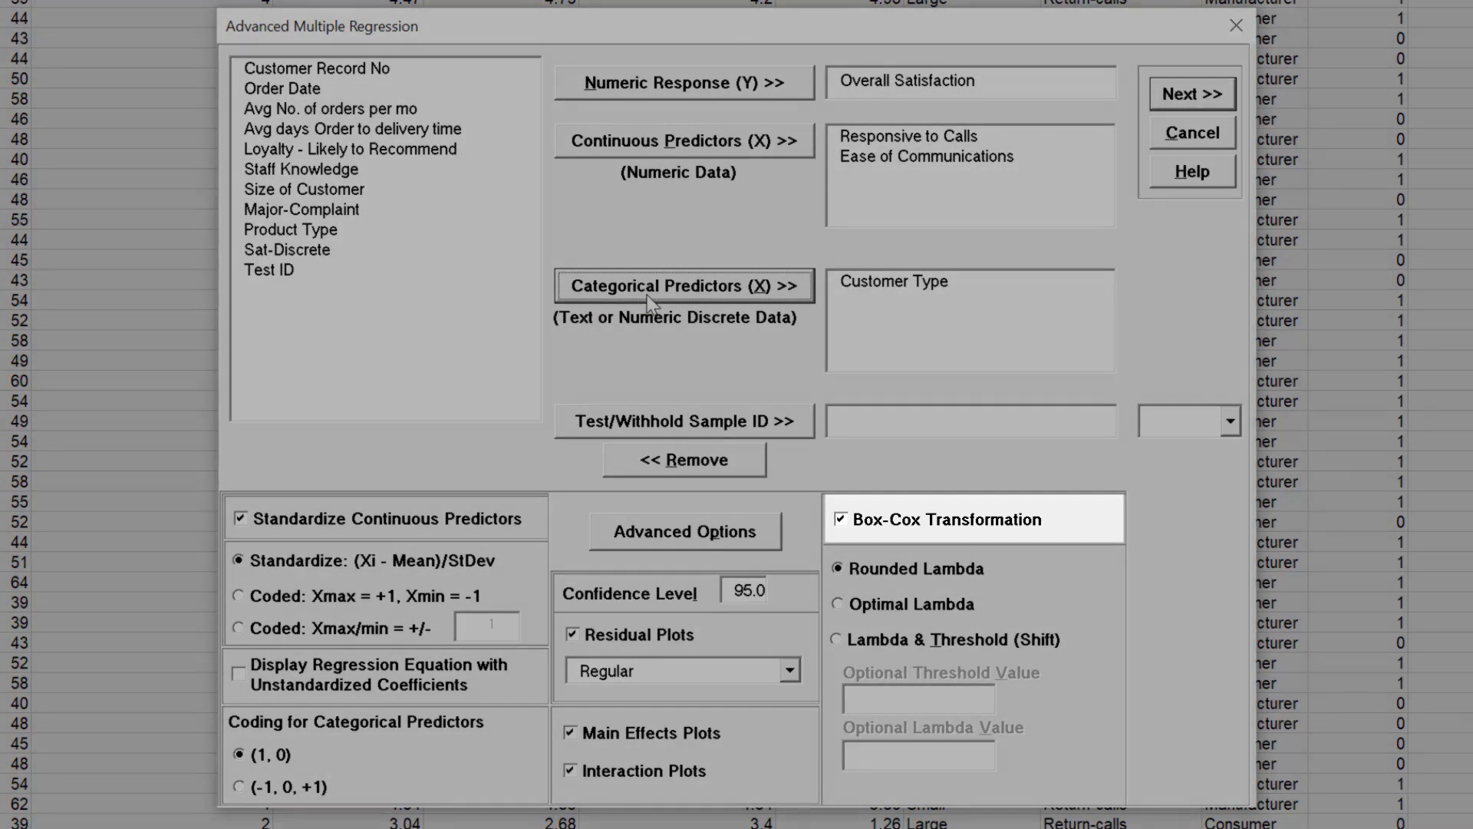
Step: Disable the Box-Cox transformation and switch off the residual, main effects and interaction plots
{"action": "left_click", "coordinate": [934, 525]}
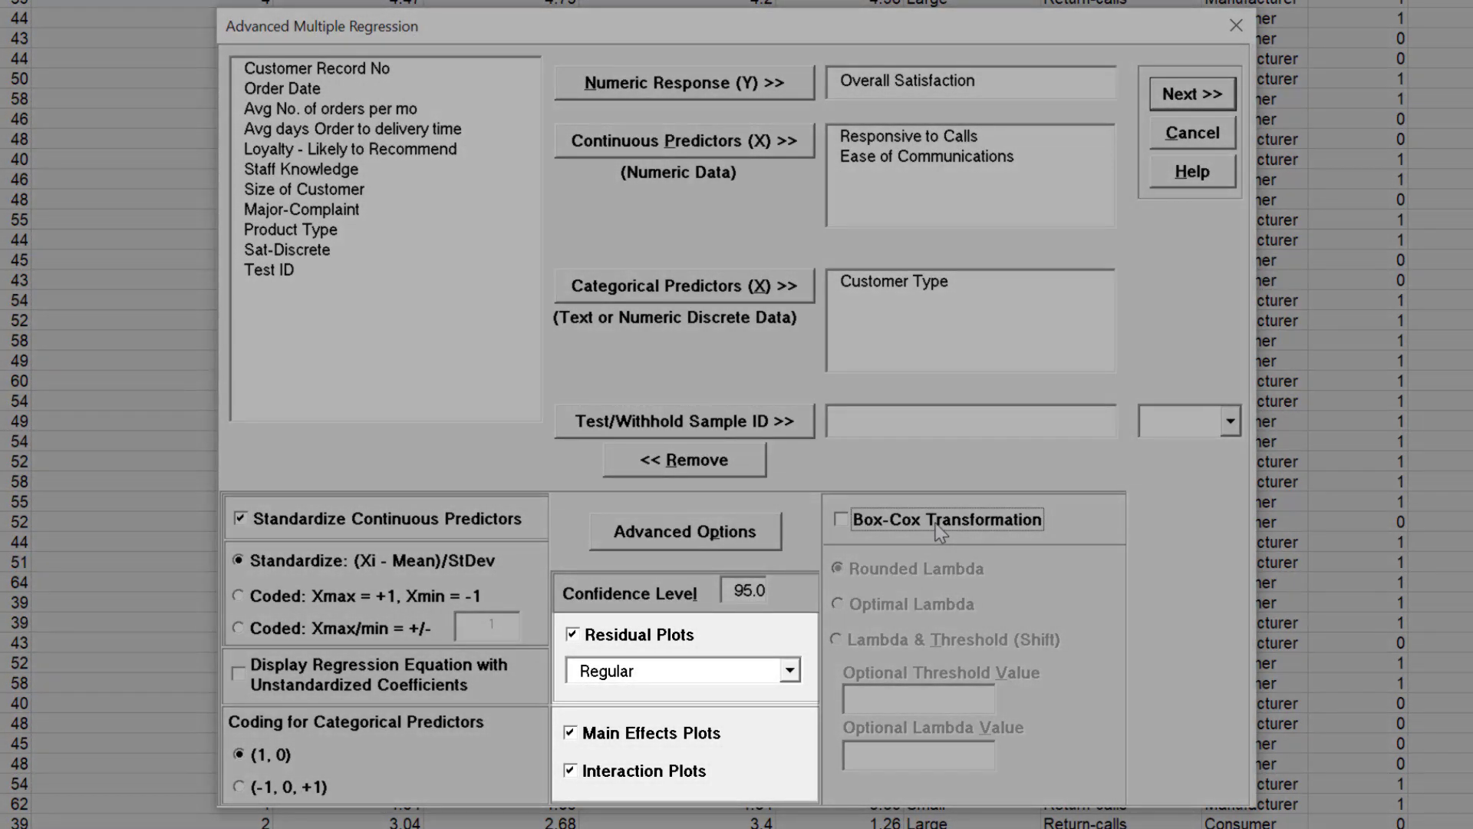
{"action": "left_click", "coordinate": [594, 771]}
{"action": "left_click", "coordinate": [628, 737]}
{"action": "left_click", "coordinate": [636, 643]}
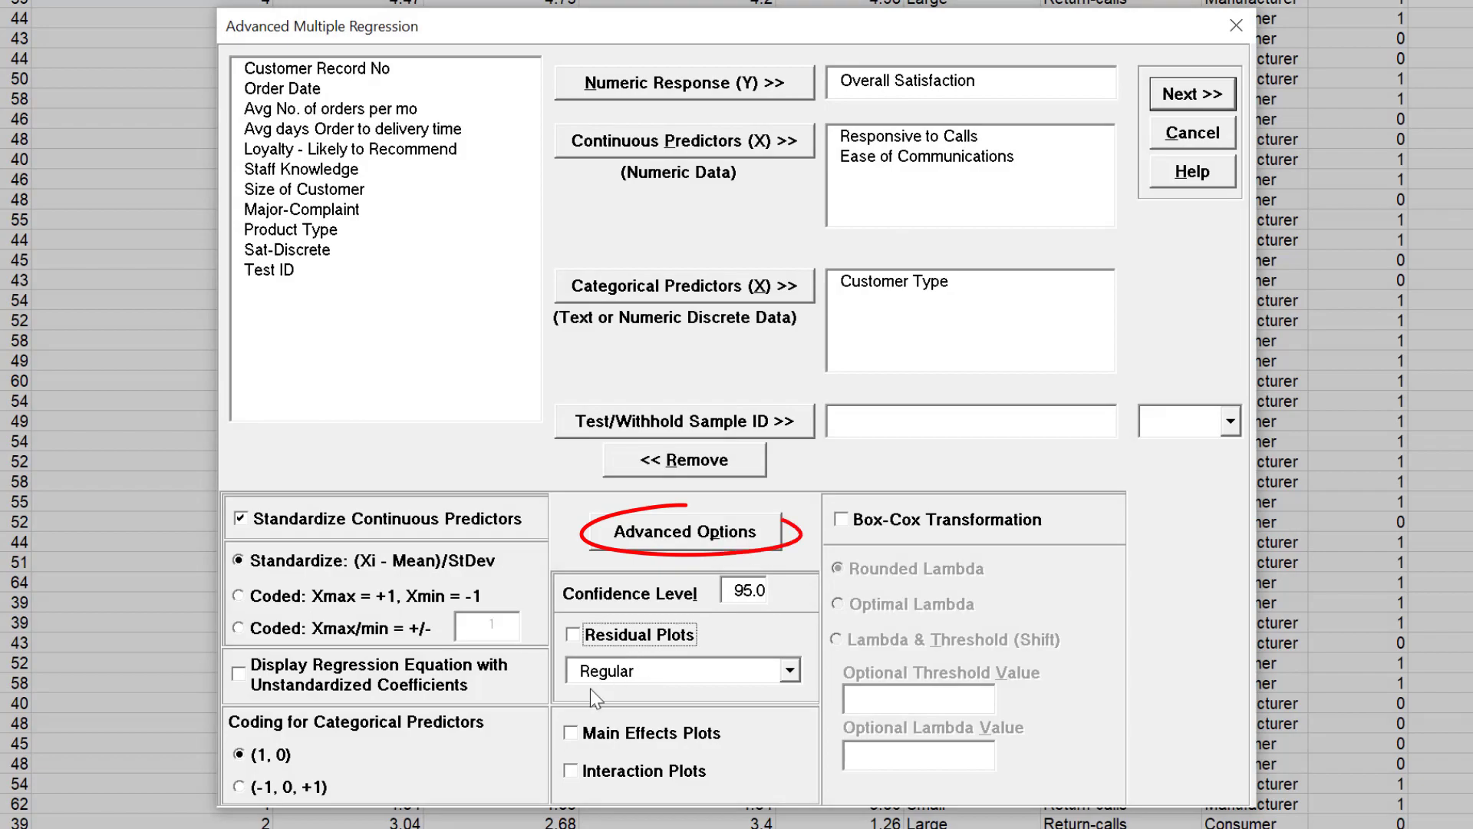
Step: Enable Stepwise/Best Subsets Regression in the advanced options, using Best Subsets with 1 for each number of predictors and the AICc criterion
{"action": "left_click", "coordinate": [685, 532]}
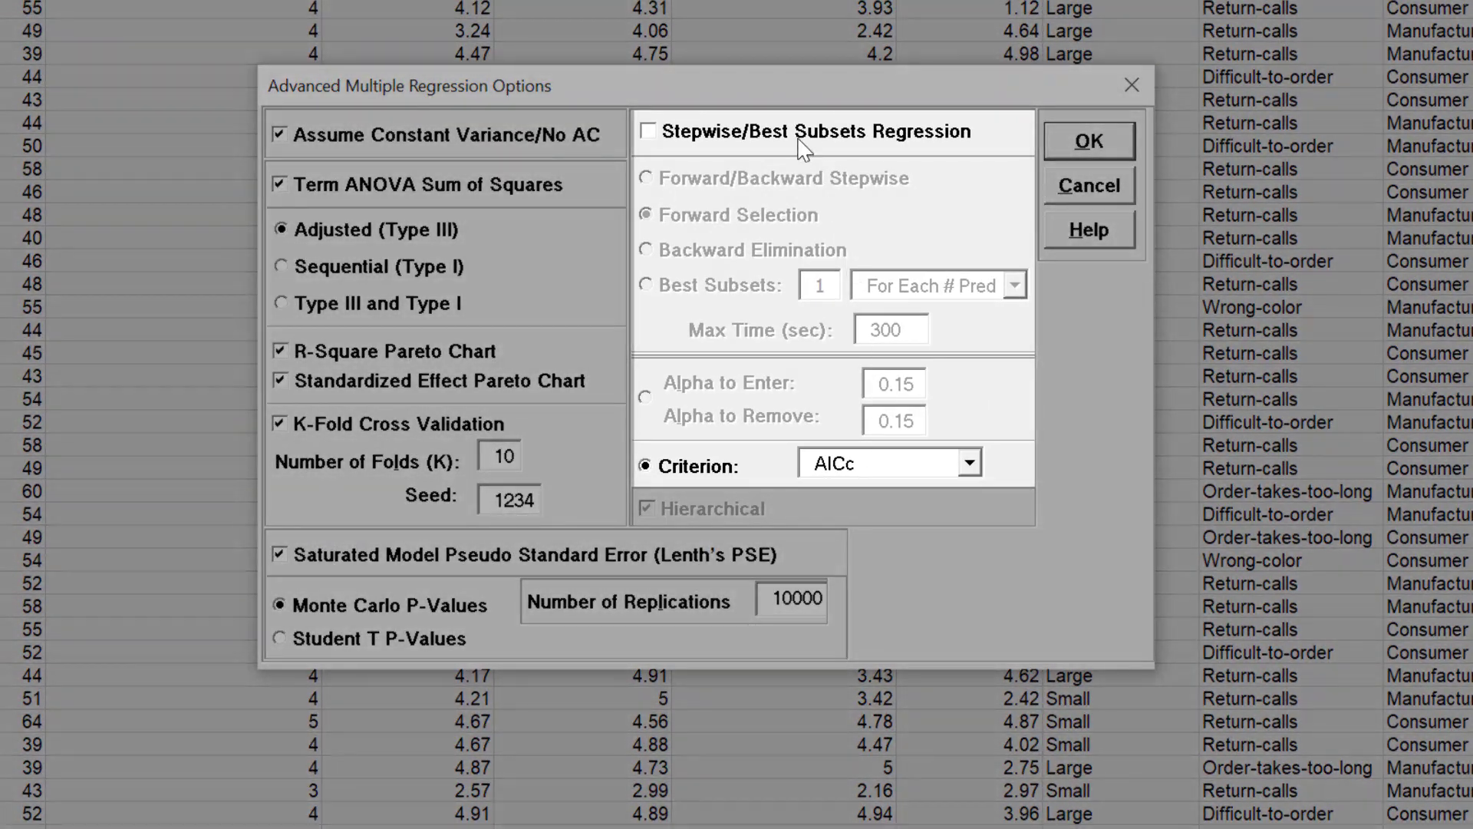
{"action": "left_click", "coordinate": [751, 108]}
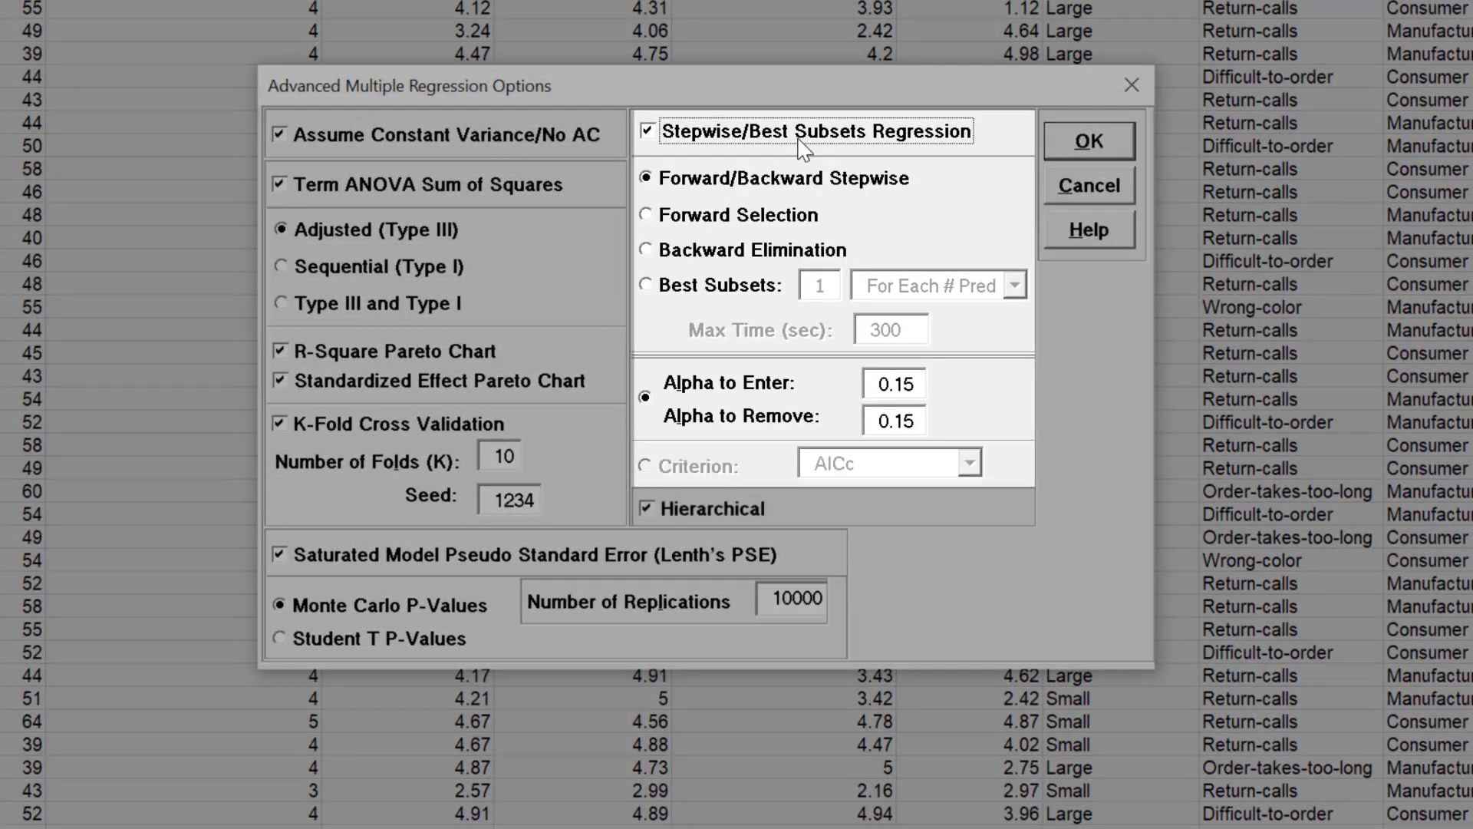
{"action": "left_click", "coordinate": [715, 286]}
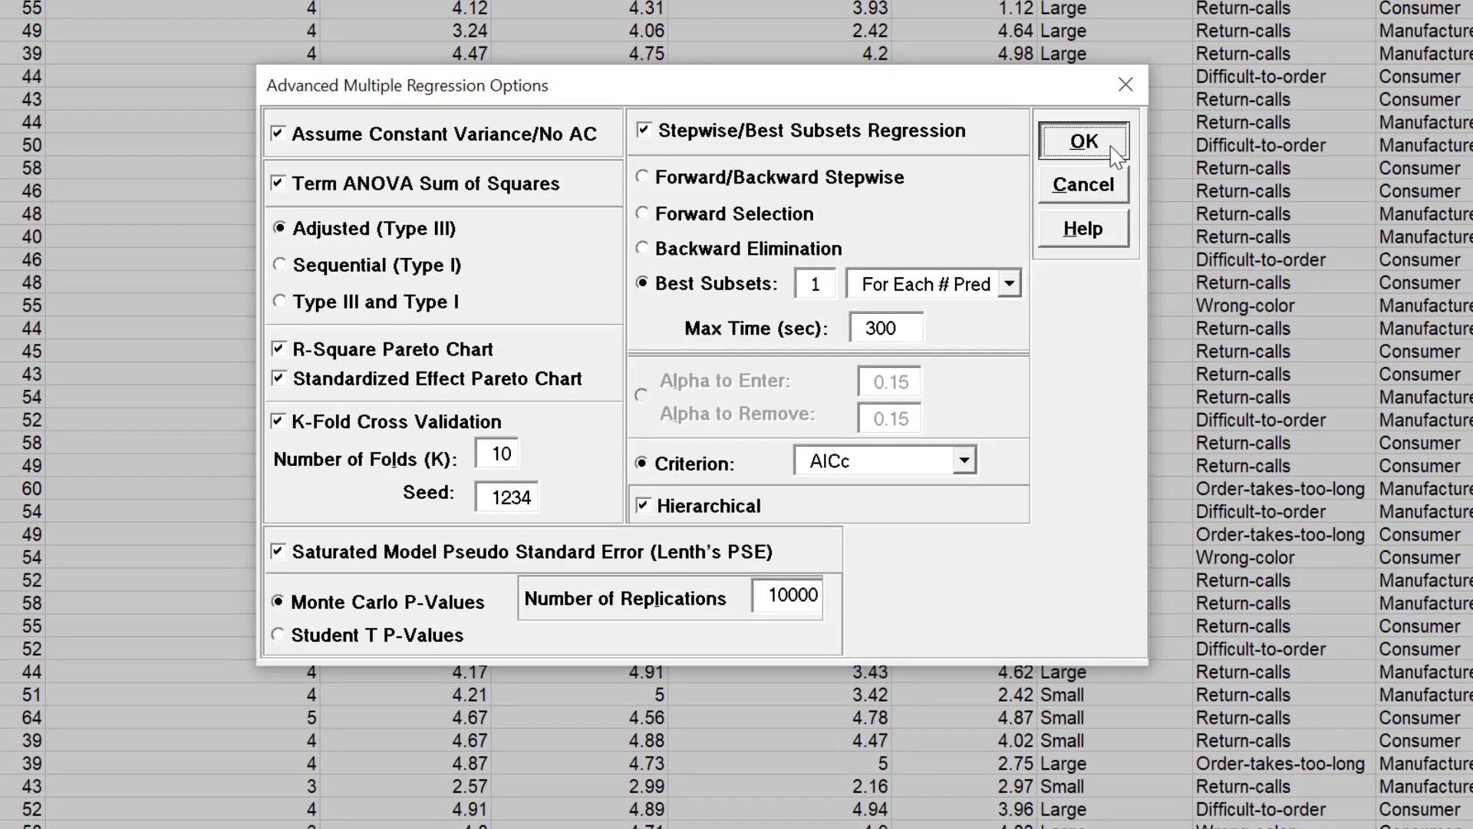
{"action": "left_click", "coordinate": [1112, 147]}
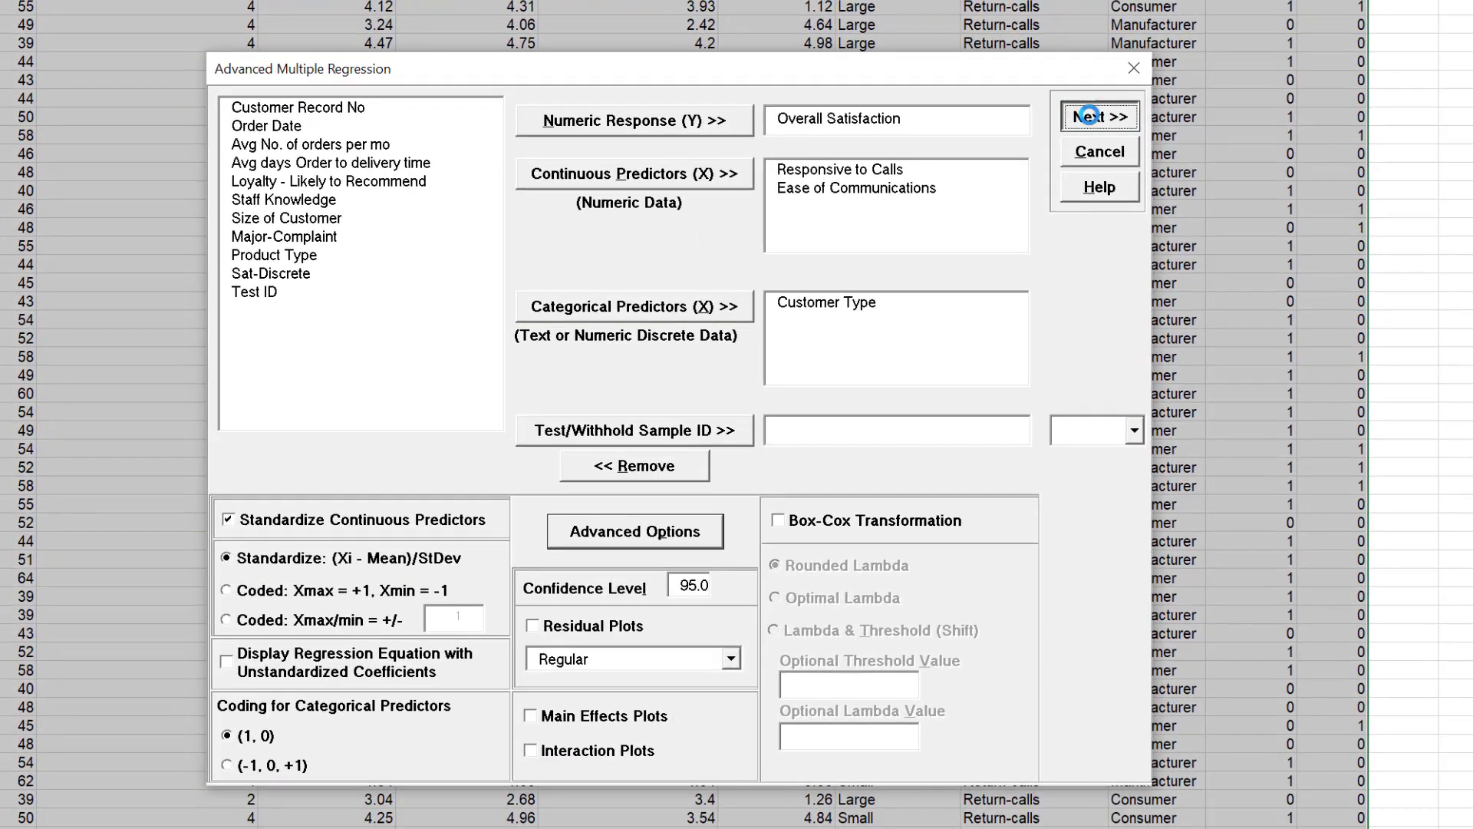
Step: Generate ME + 2-Way Interactions terms for the three predictors, include all of them and run the best subsets regression
{"action": "left_click", "coordinate": [1090, 117]}
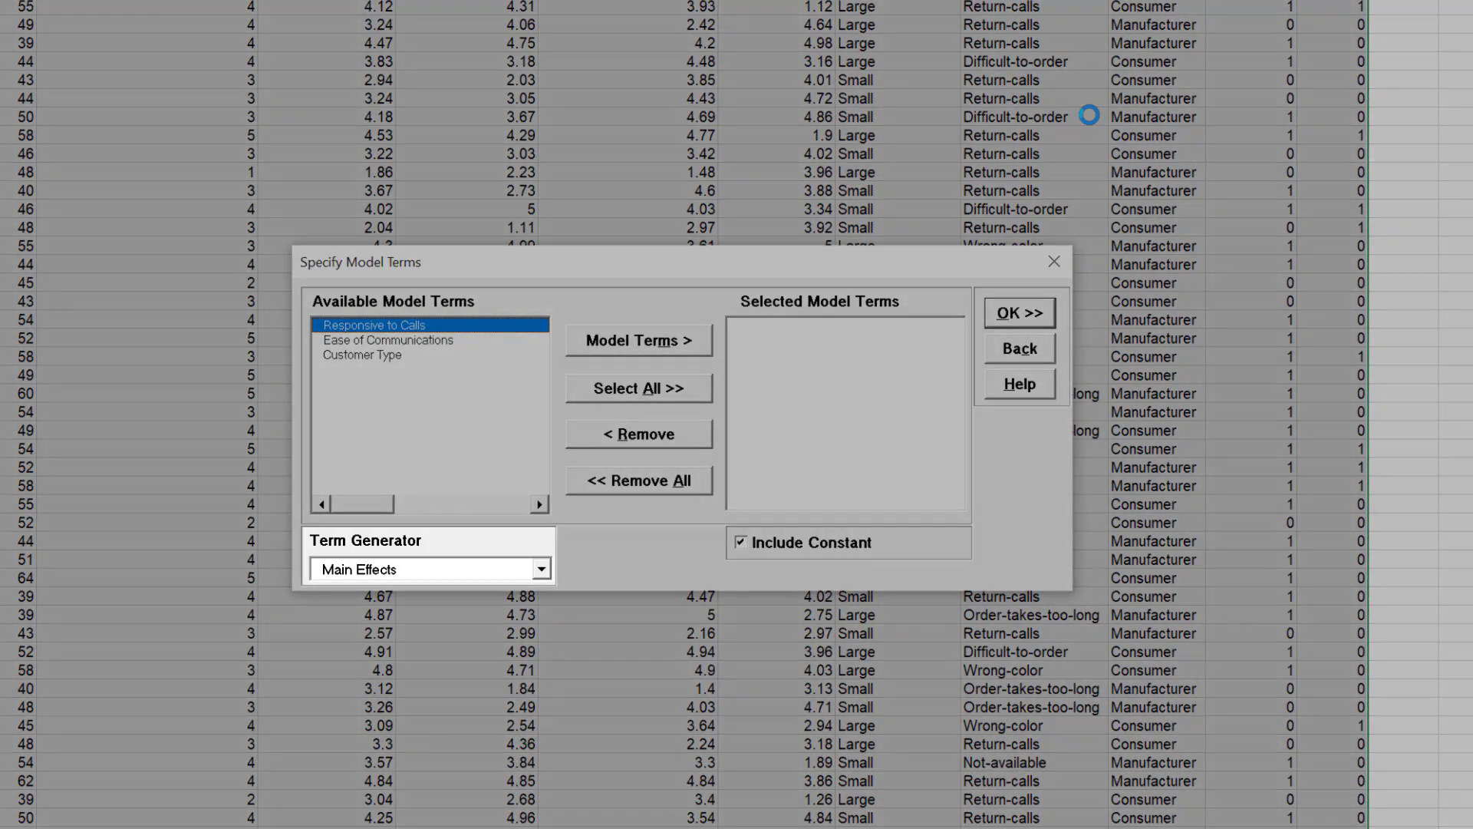
{"action": "left_click", "coordinate": [541, 569]}
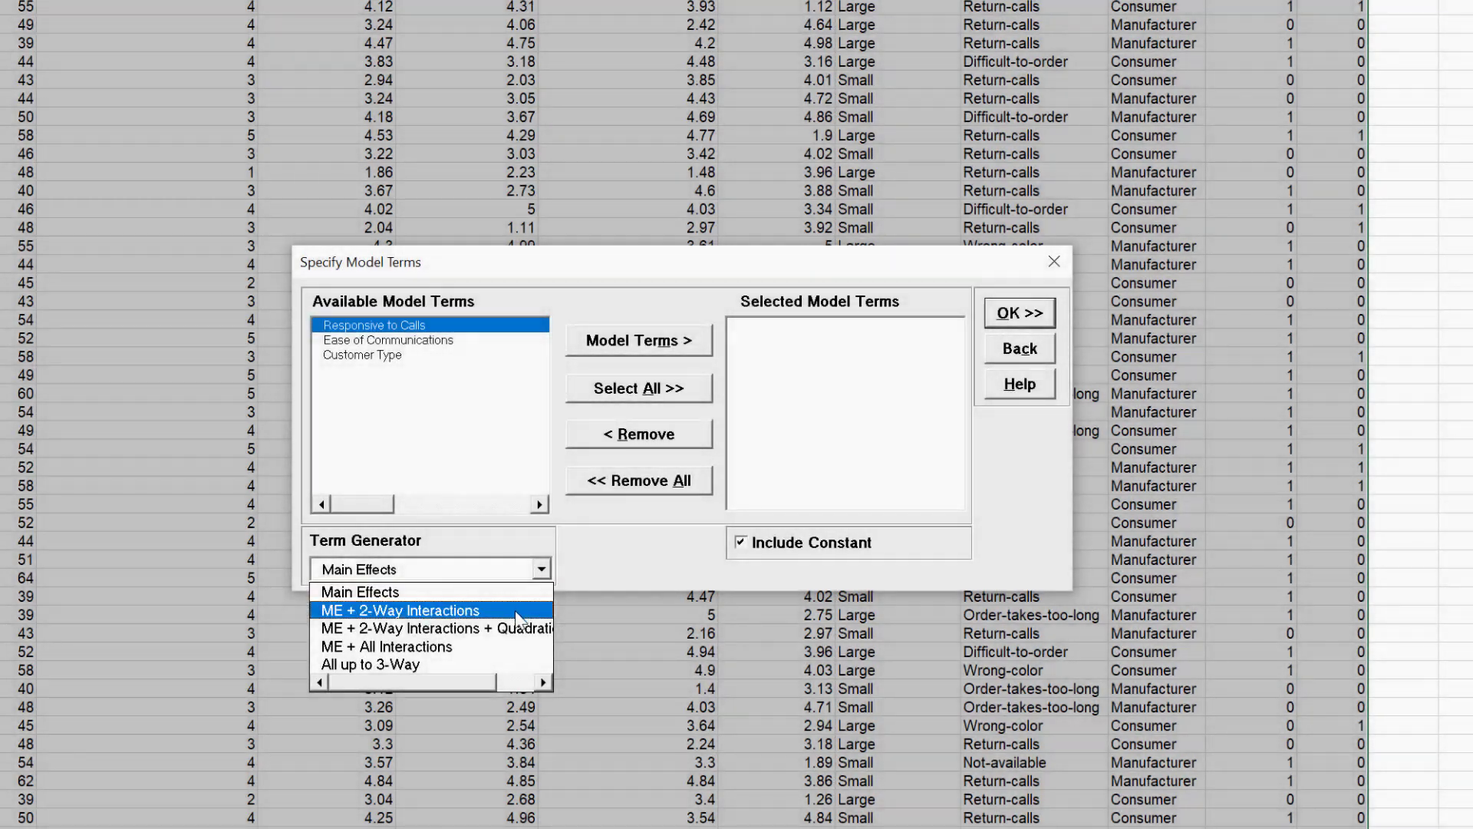
{"action": "left_click", "coordinate": [514, 610]}
{"action": "left_click", "coordinate": [675, 388]}
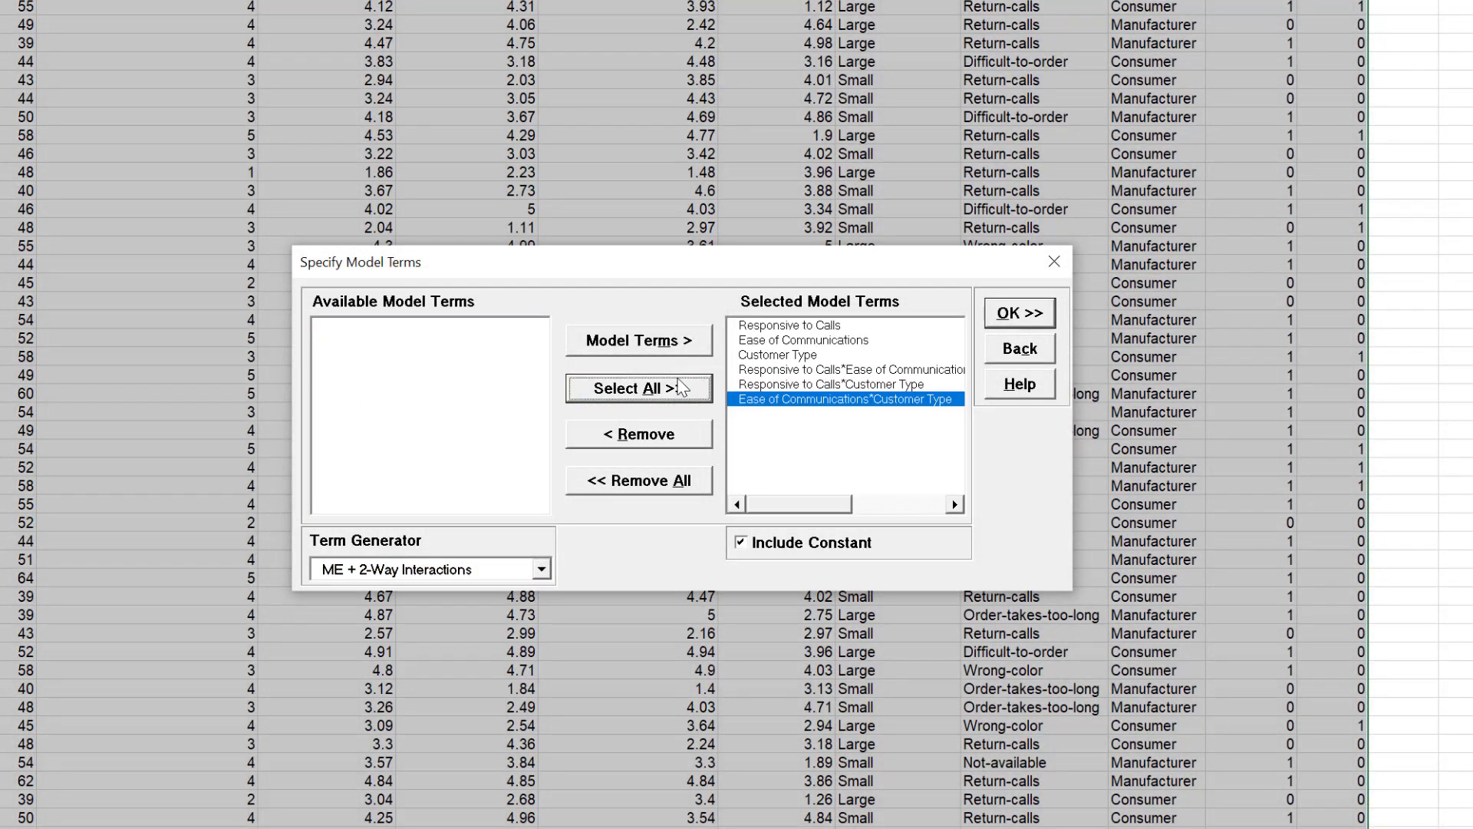
{"action": "left_click", "coordinate": [1018, 306]}
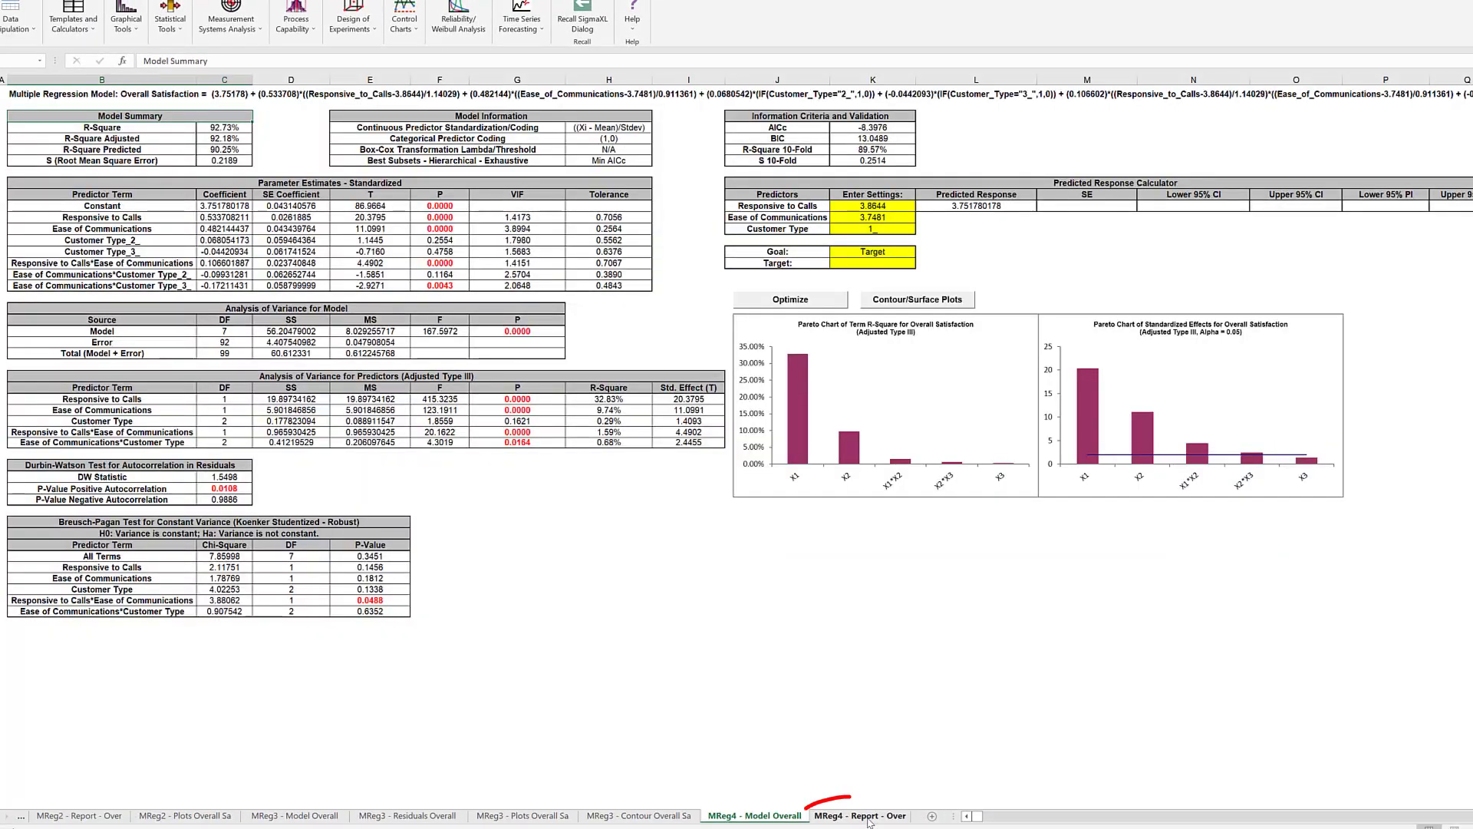
Step: Examine the MReg4 - Report sheet, comparing the AICc and BIC of the best subsets models and the terms in Model 5 and Model 3
{"action": "left_click", "coordinate": [867, 818]}
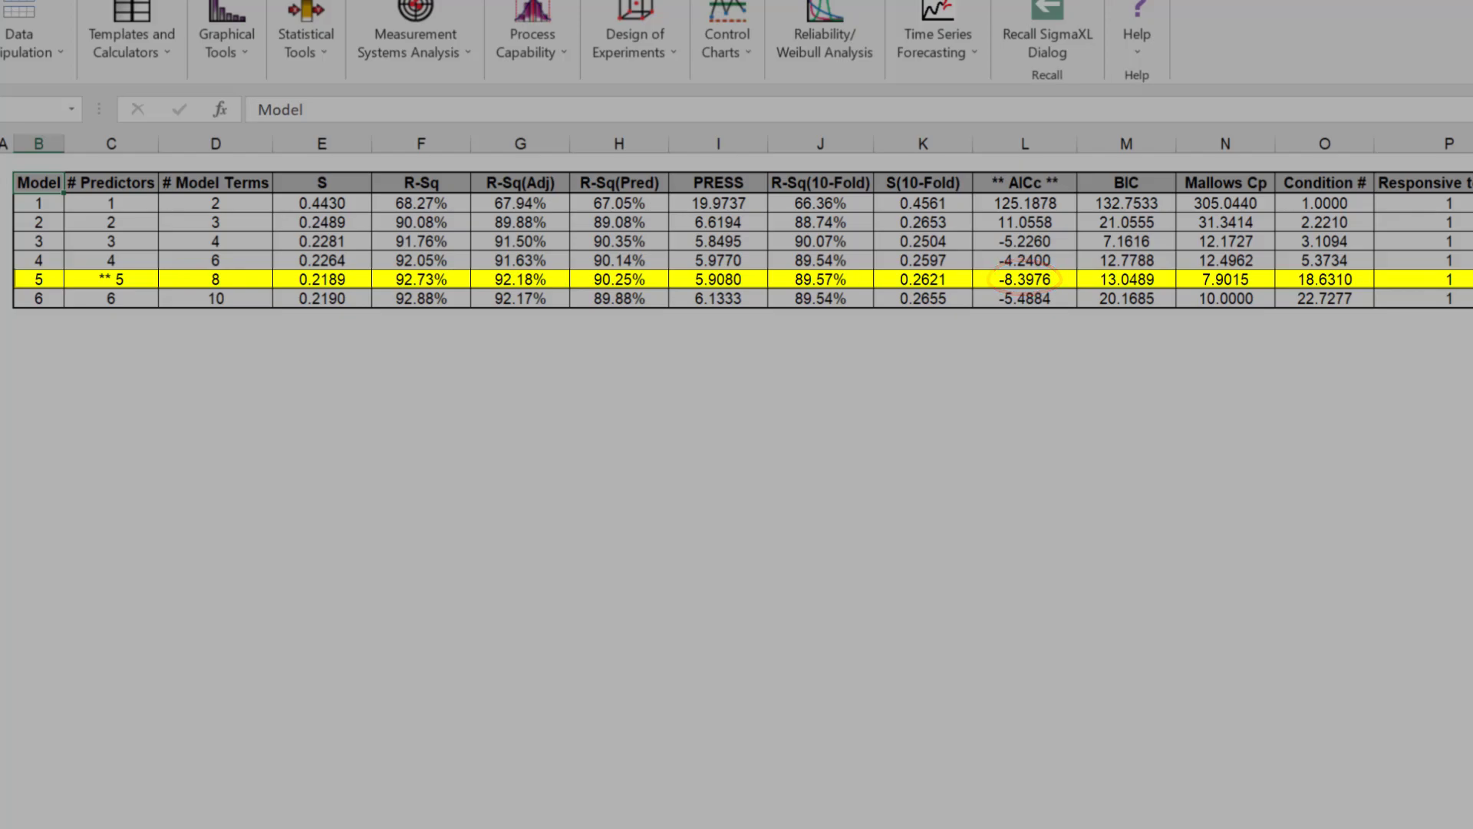
{"action": "scroll", "coordinate": [736, 491], "scroll_direction": "right", "scroll_amount": 7}
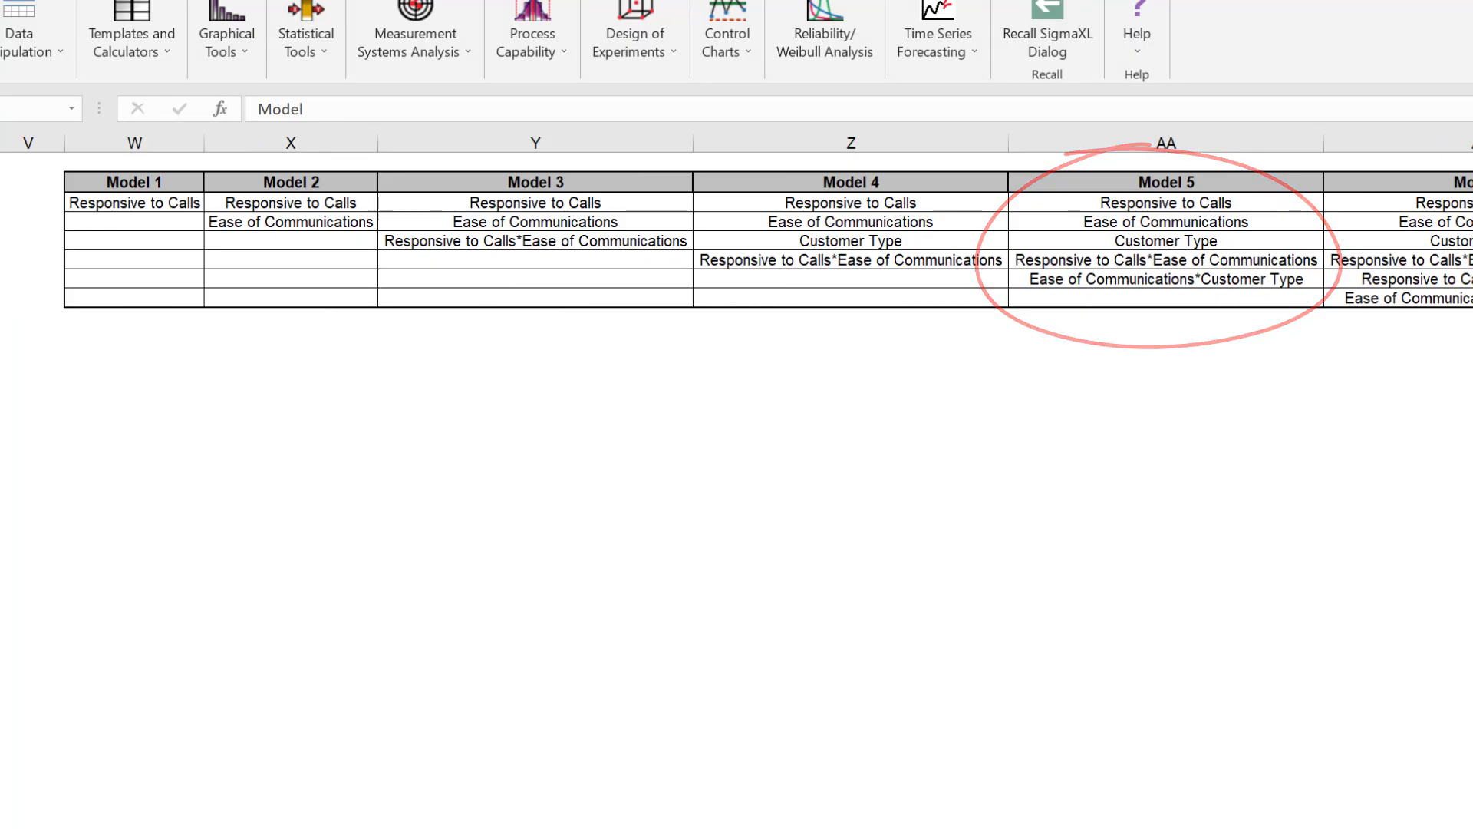
{"action": "scroll", "coordinate": [736, 491], "scroll_direction": "left", "scroll_amount": 7}
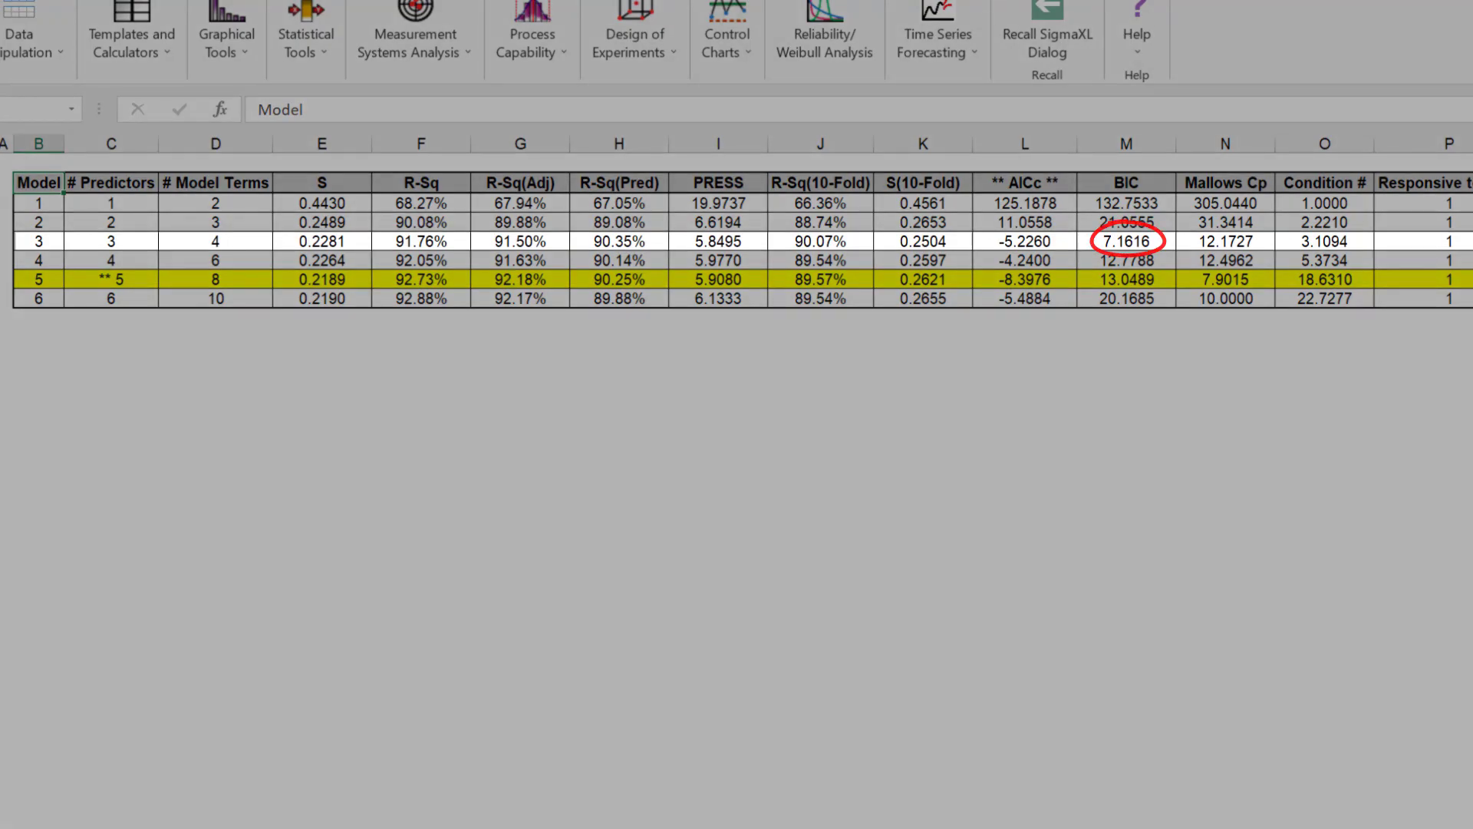
{"action": "scroll", "coordinate": [737, 491], "scroll_direction": "right", "scroll_amount": 7}
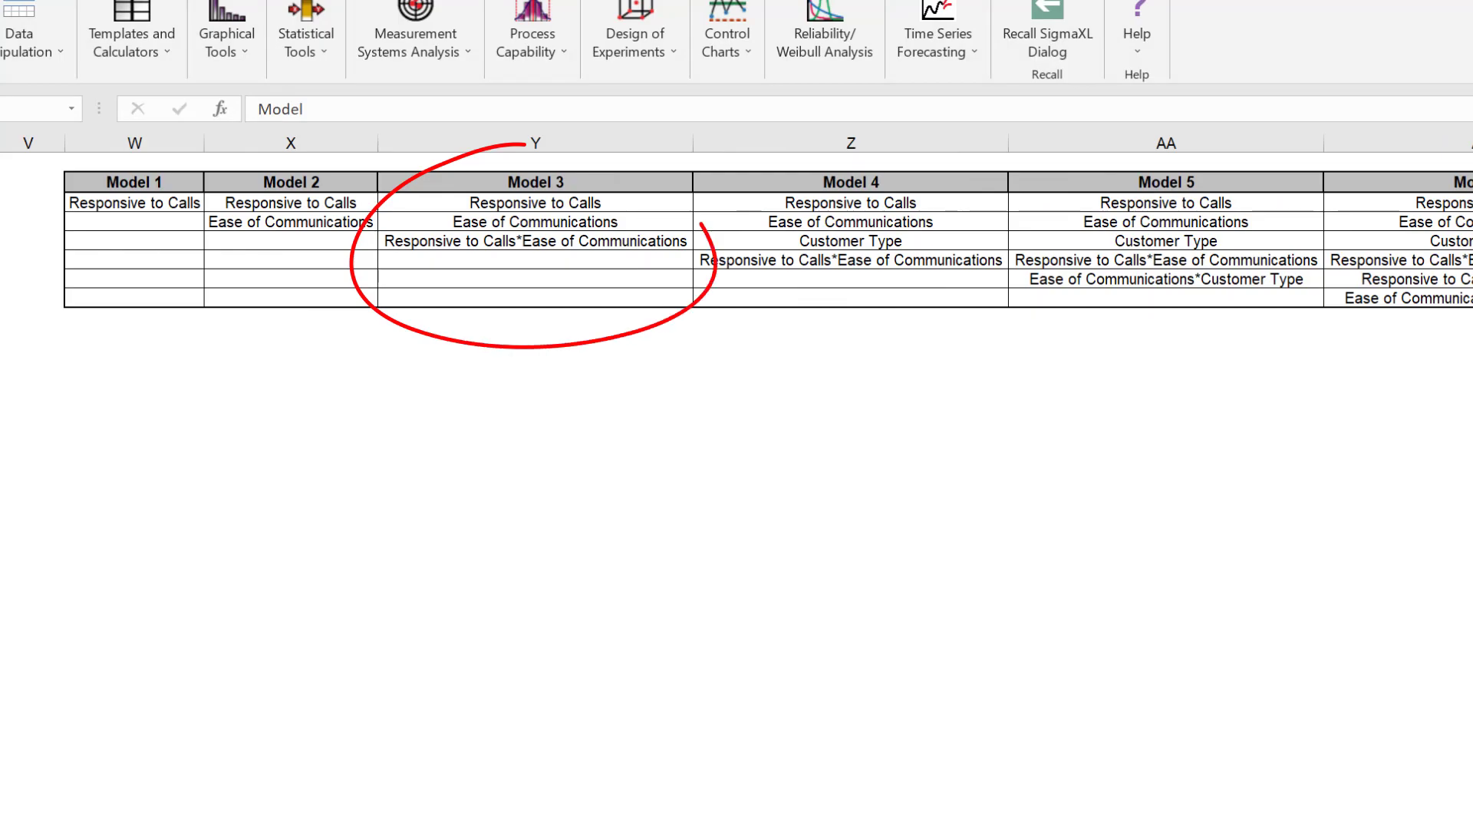
{"action": "scroll", "coordinate": [737, 491], "scroll_direction": "left", "scroll_amount": 7}
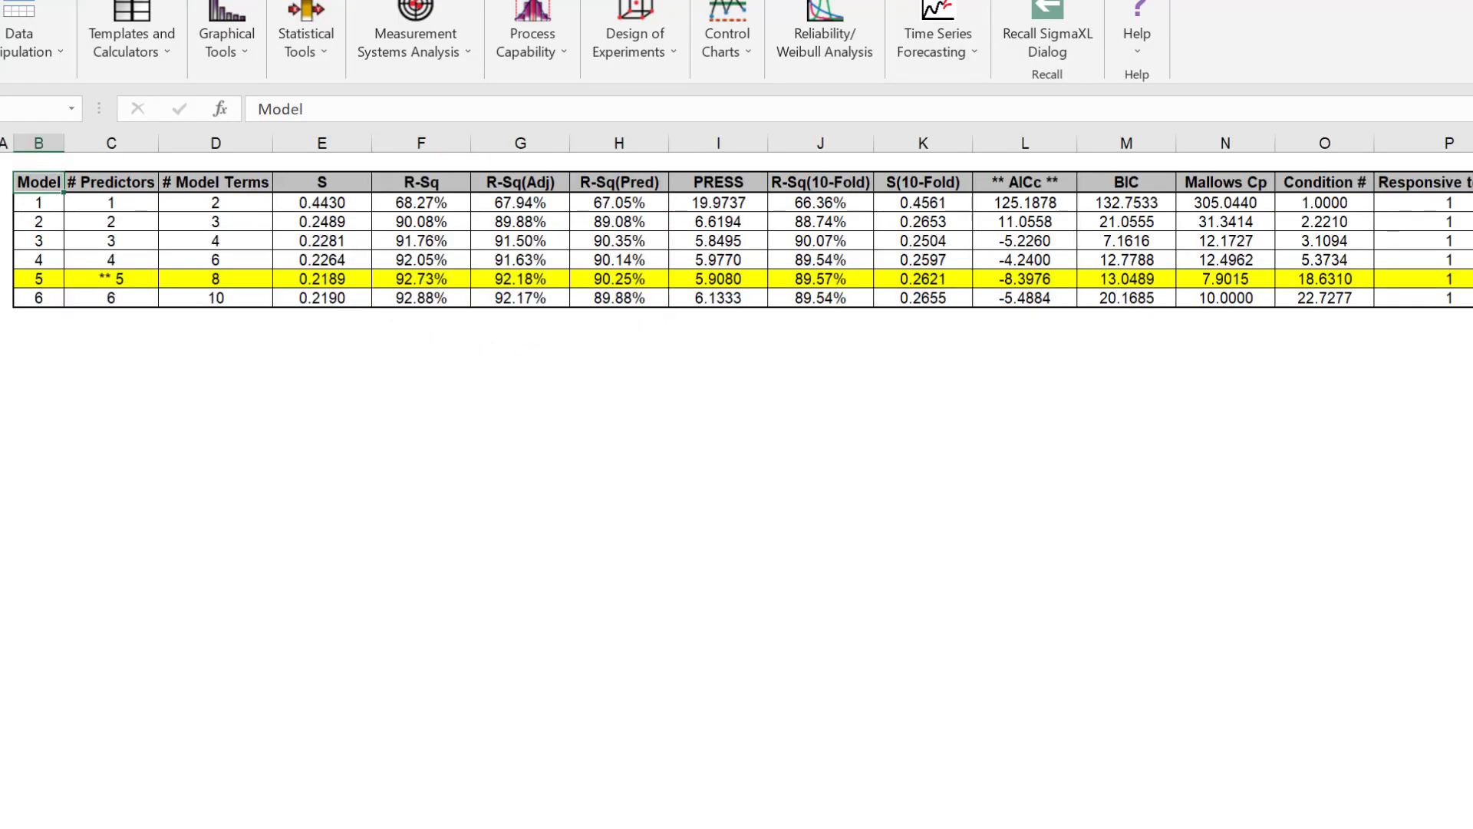